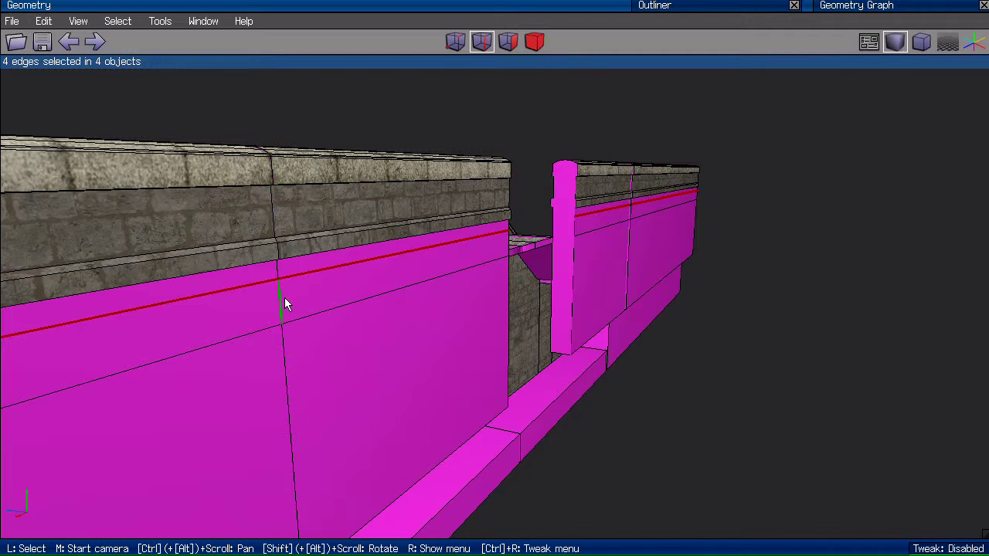
Convert the edge selection along the lower wall sections into a selection of the adjoining faces.
middle_click(828, 154)
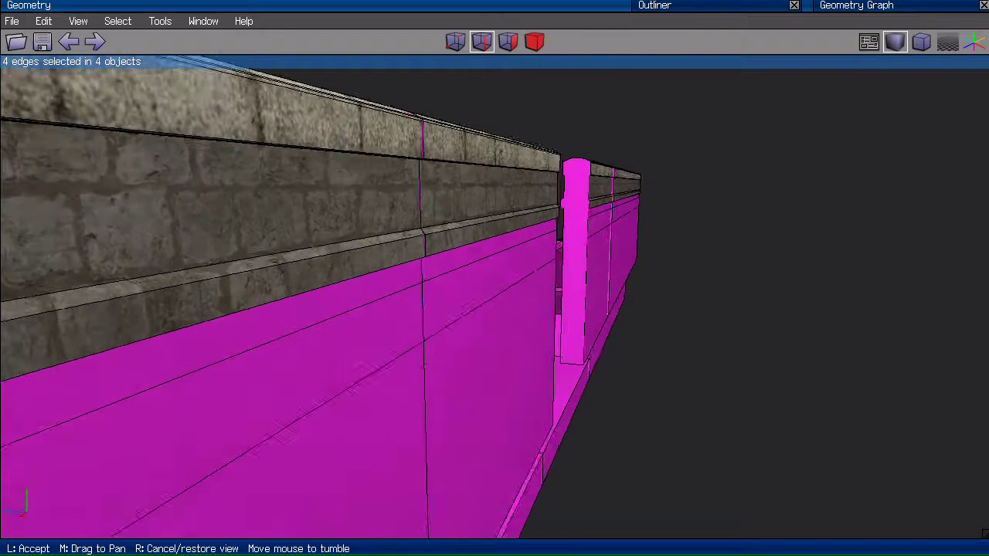
left_click(831, 160)
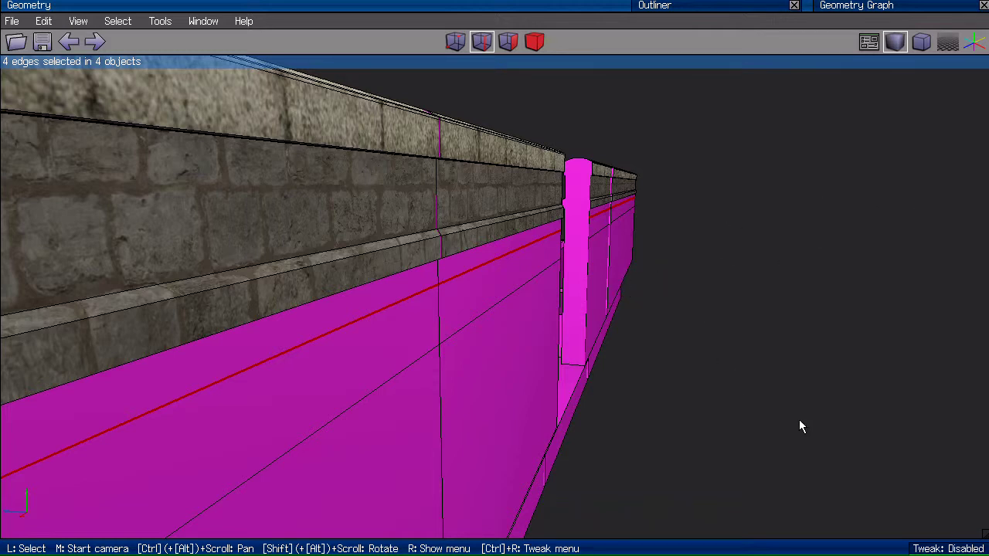
middle_click(734, 260)
left_click(724, 229)
key("3")
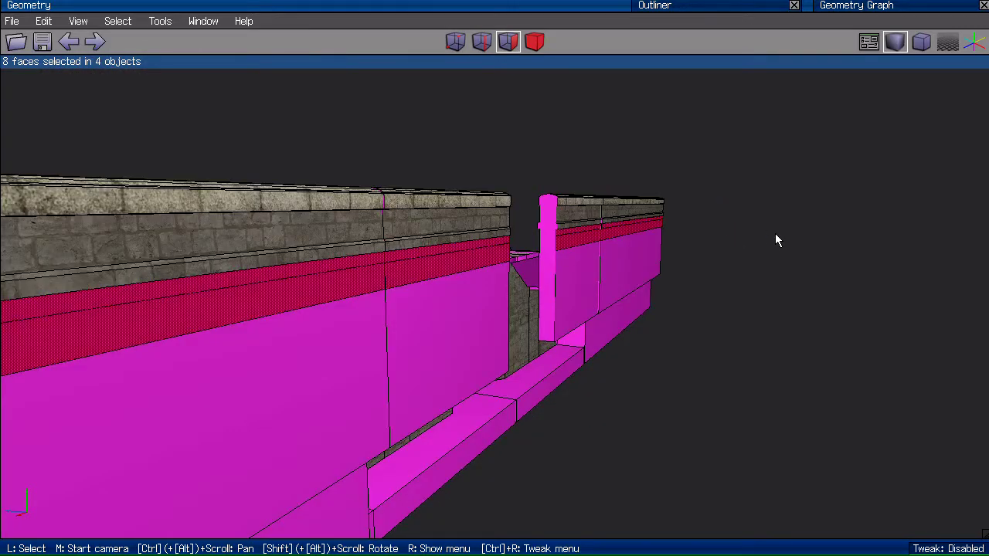
Extract the selected wall faces along the Z axis by -5 to form separate slab objects.
middle_click(728, 181)
left_click(713, 39)
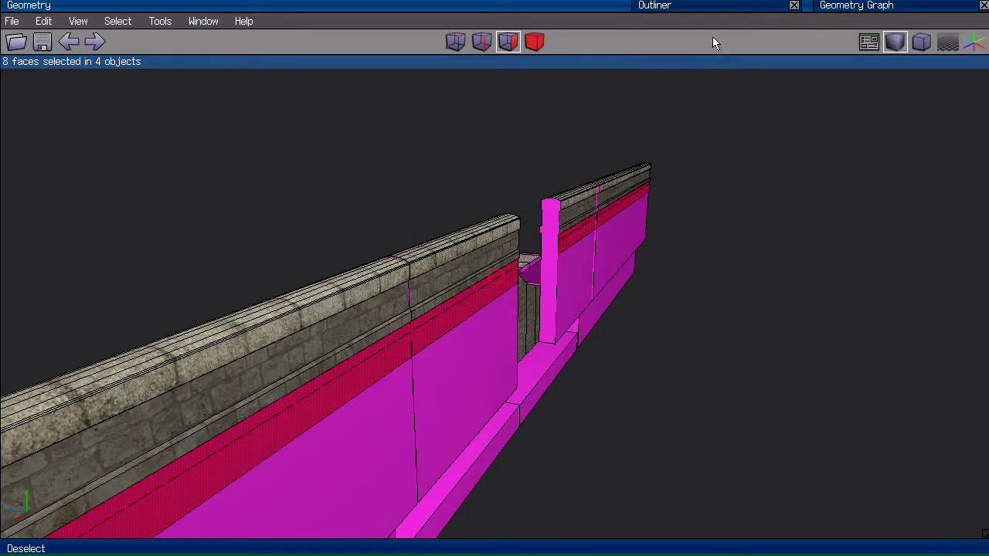
right_click(678, 71)
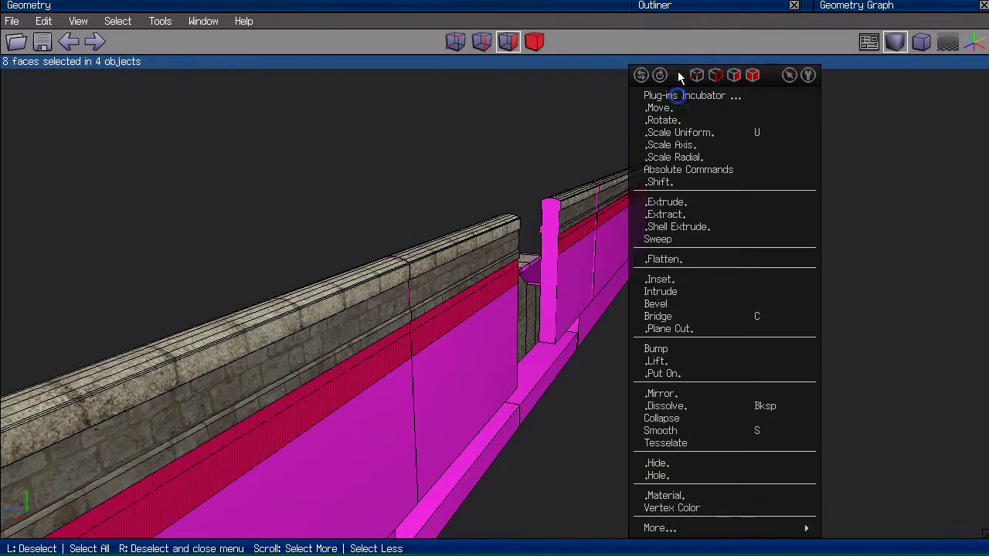
left_click(721, 228)
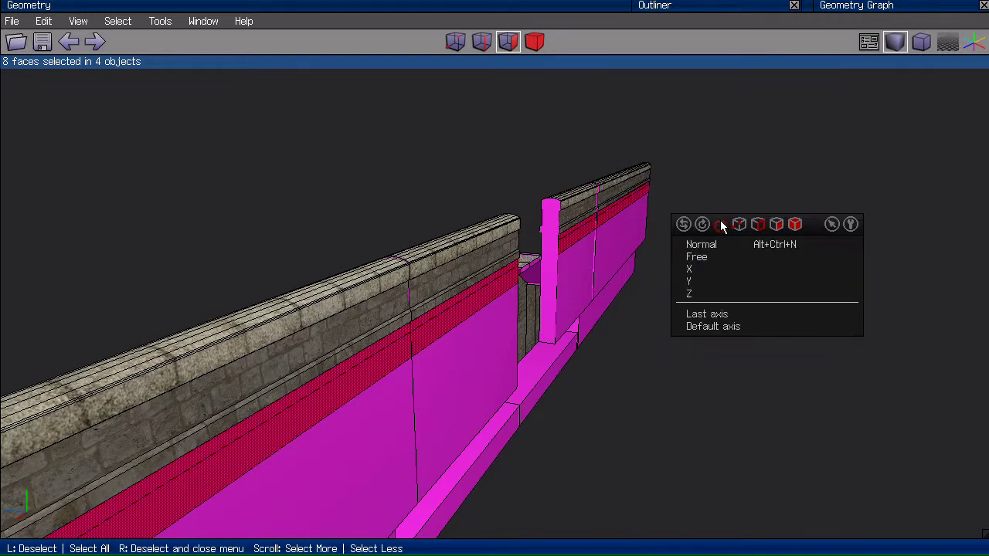
left_click(720, 292)
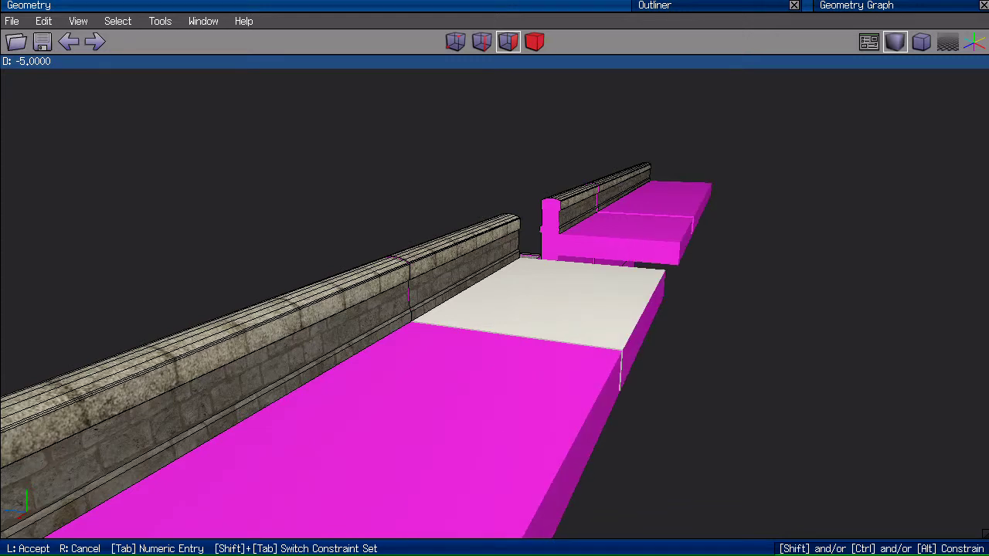
left_click(733, 307)
Deselect the upper band of outer faces on all four slabs, keeping only the lower outer faces selected.
middle_click(734, 266)
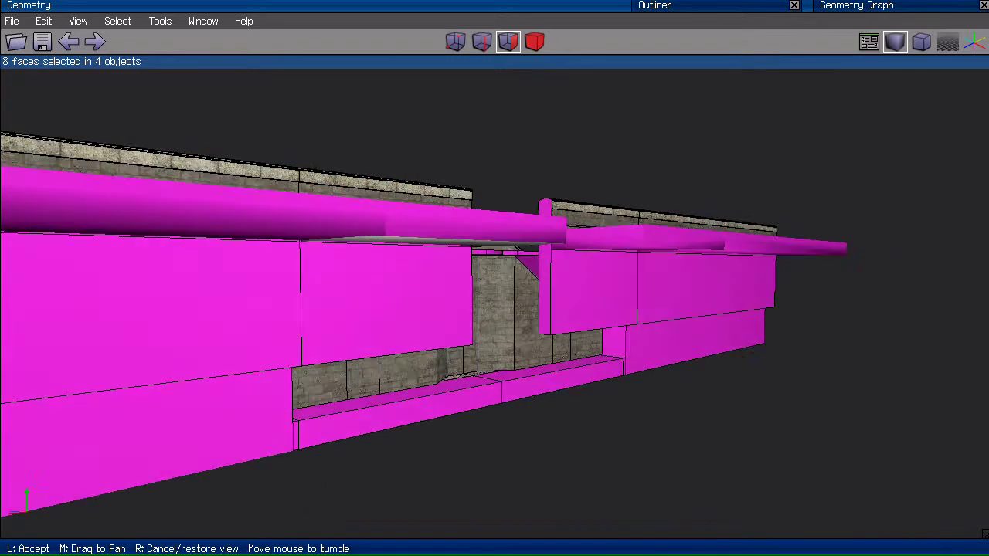
left_click(737, 267)
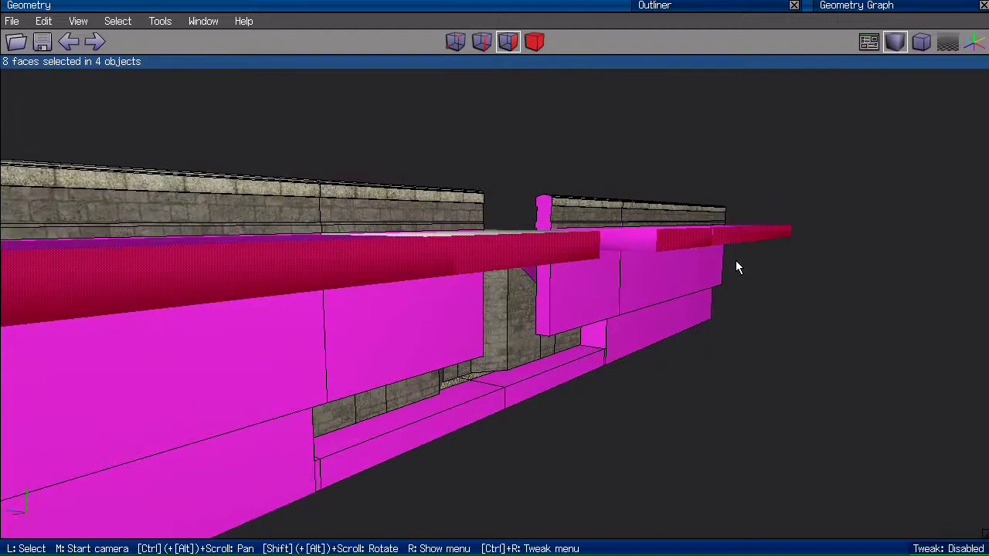
left_click(402, 244)
left_click(489, 238)
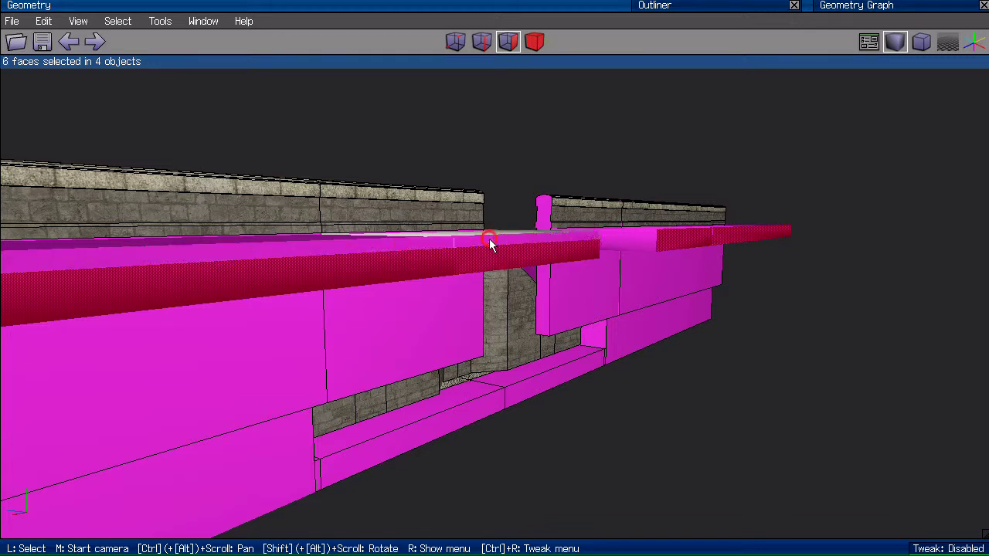
left_click(698, 230)
left_click(724, 229)
middle_click(698, 124)
left_click(698, 124)
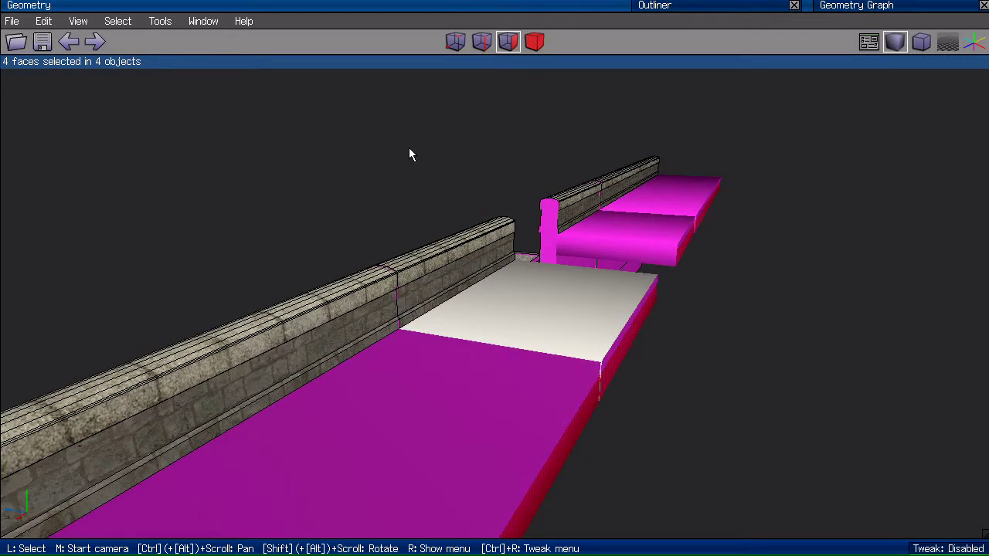
Extrude the lower outer faces of the slabs a short distance outward along Z to form a narrow ledge below the kerb.
right_click(744, 87)
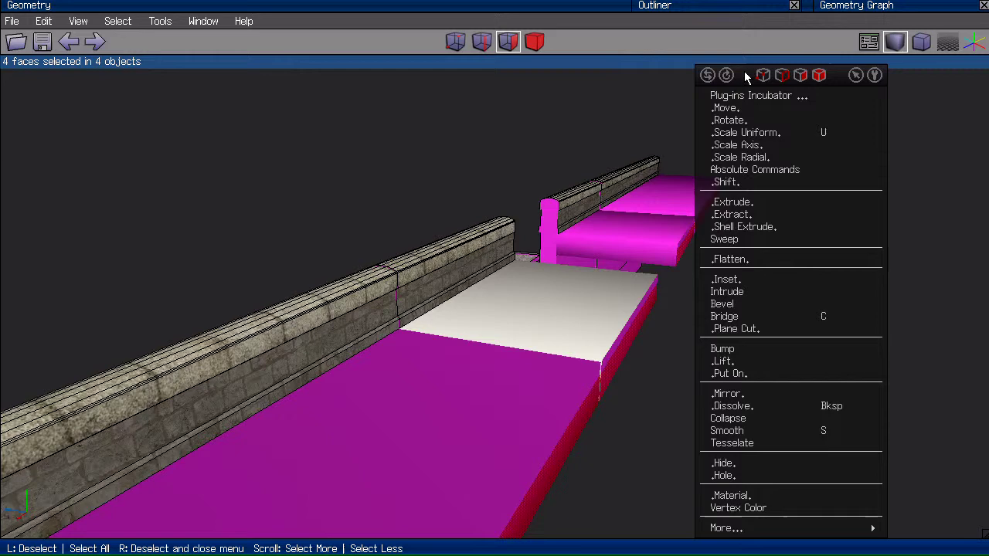
left_click(786, 199)
left_click(803, 278)
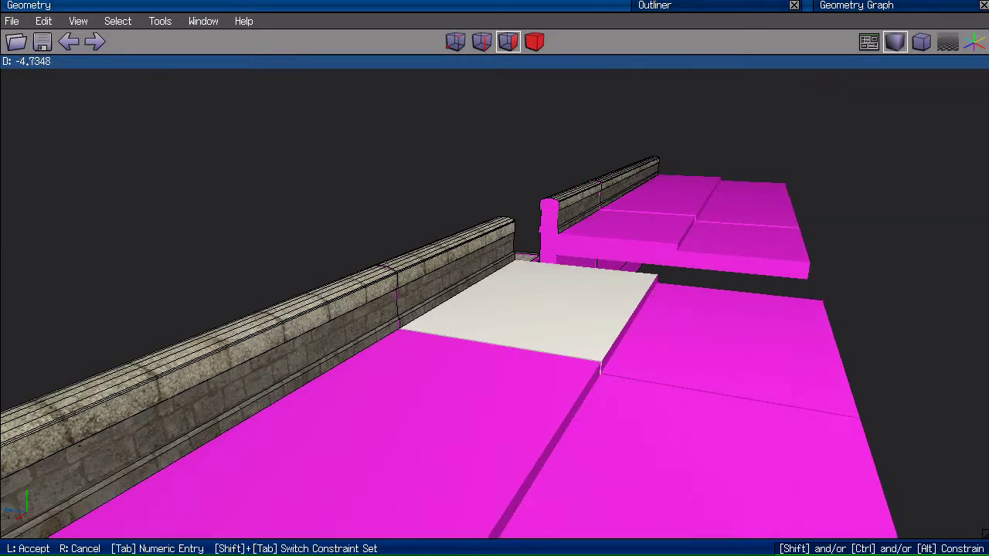
scroll(803, 278, "down", 3)
scroll(803, 278, "down", 1)
scroll(452, 373, "down", 2)
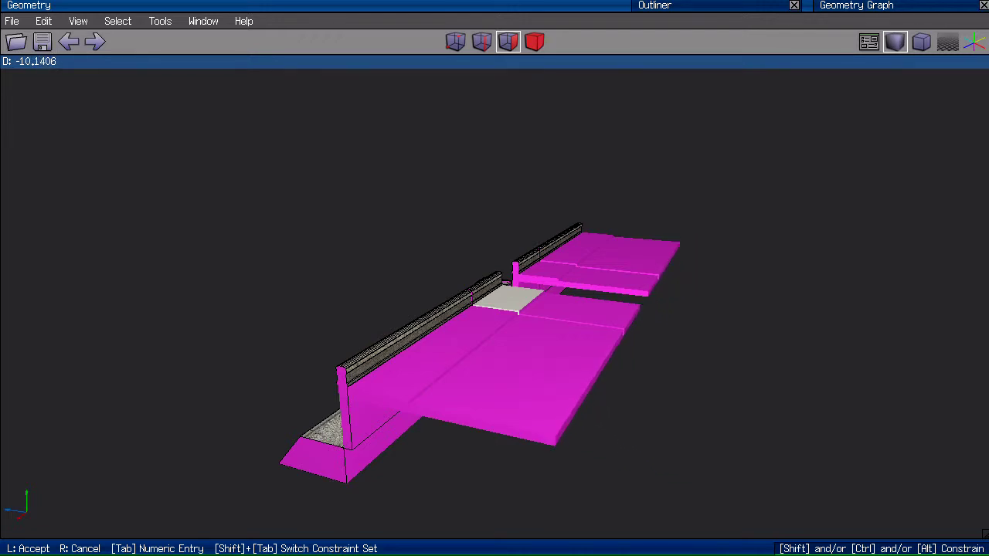
scroll(495, 303, "up", 10)
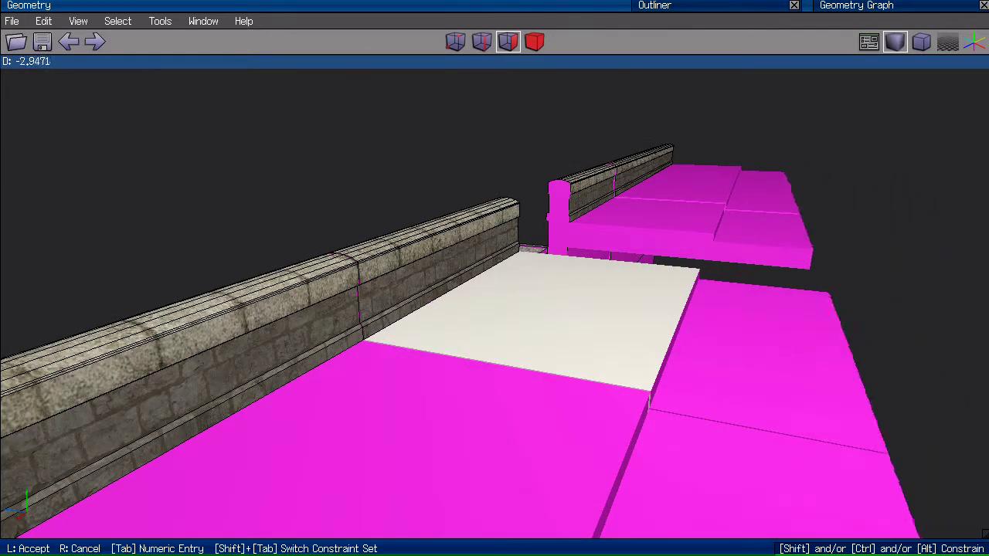
middle_click(495, 302)
left_click(495, 302)
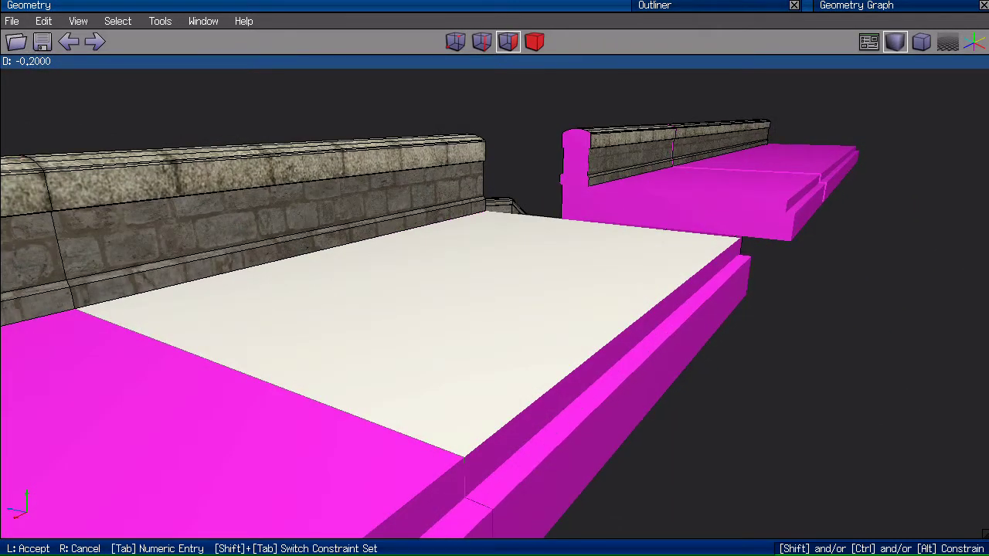
left_click(803, 285)
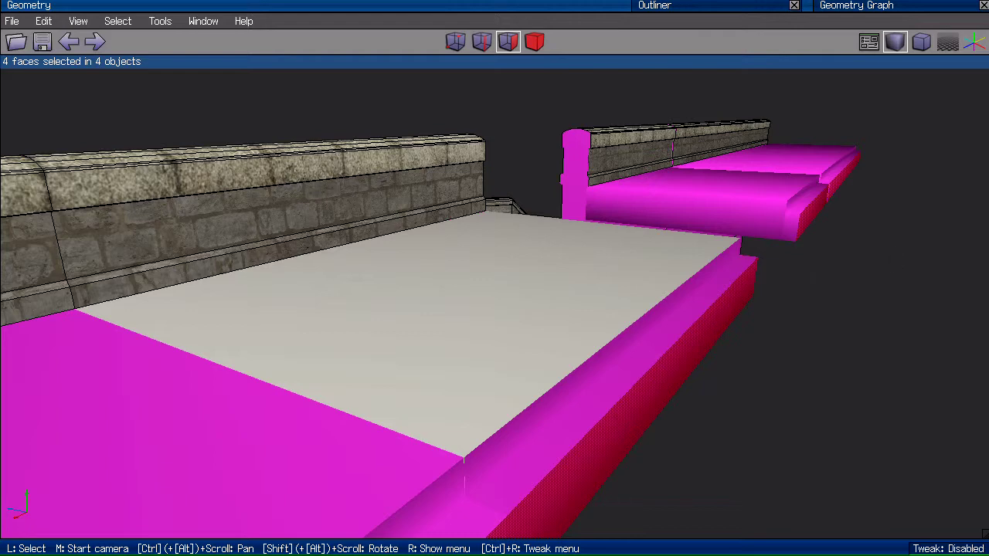
Repeat the extrusion on the same outer faces by about -0.1 to add a thin strip beside the ledge.
scroll(871, 250, "down", 6)
key("d")
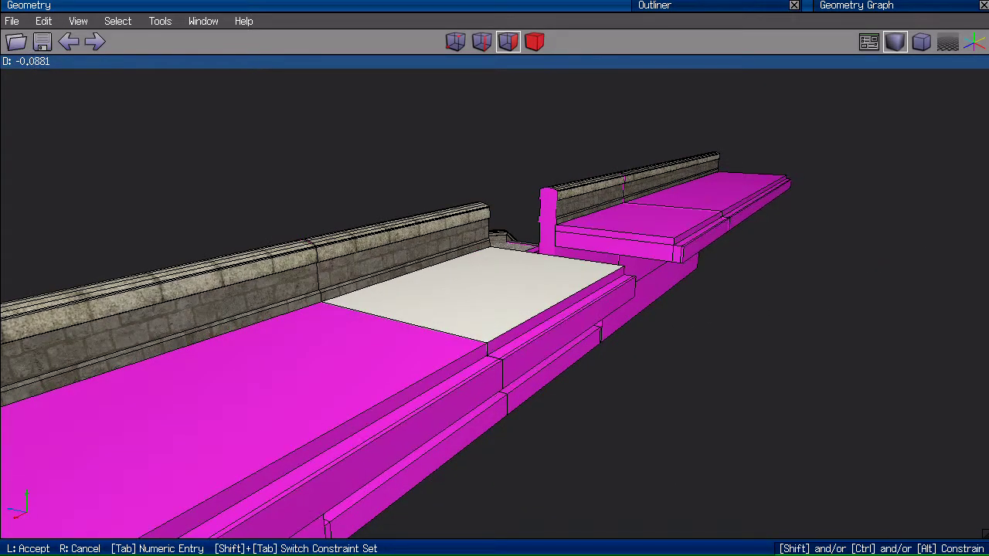
left_click(821, 266)
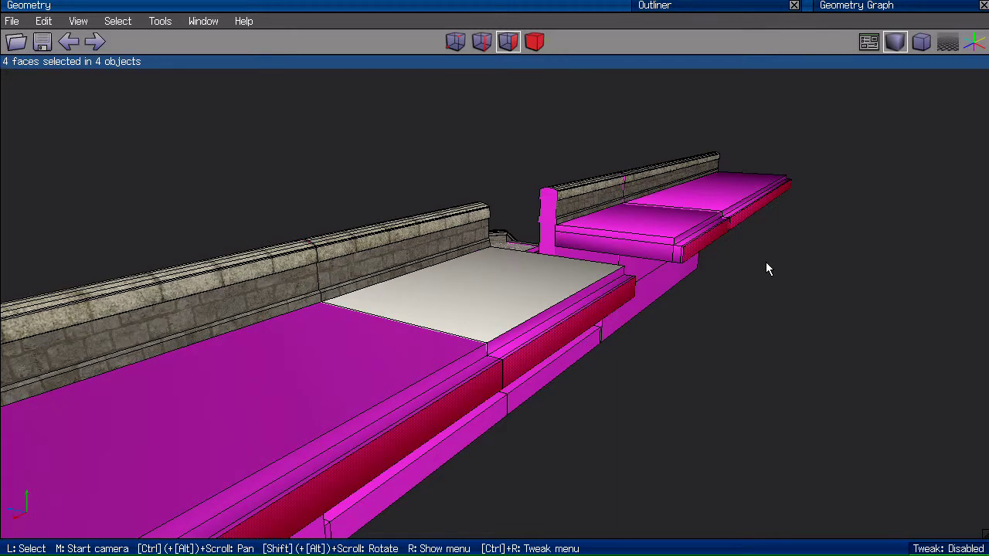
Extrude the slabs' outer faces again by -8 to form the wide road surface.
key("d")
key("Tab")
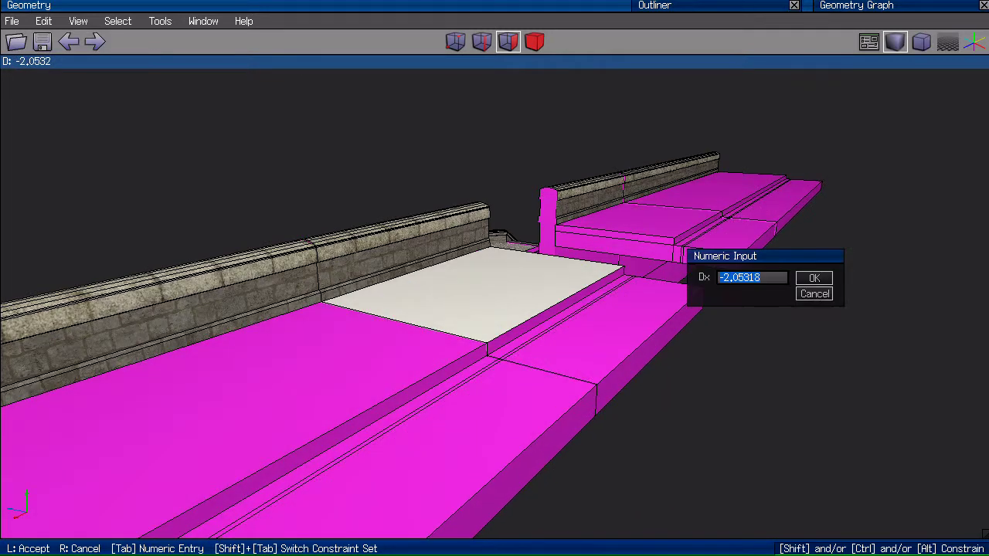
type("-8")
key("Return")
scroll(325, 172, "down", 6)
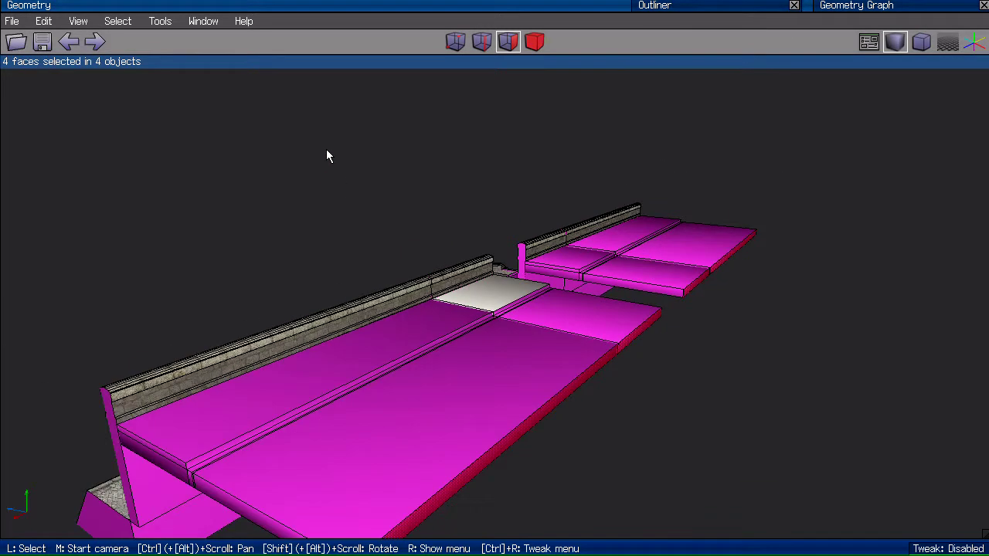
Convert the selection to whole objects and assign the default material to the four slabs.
key("b")
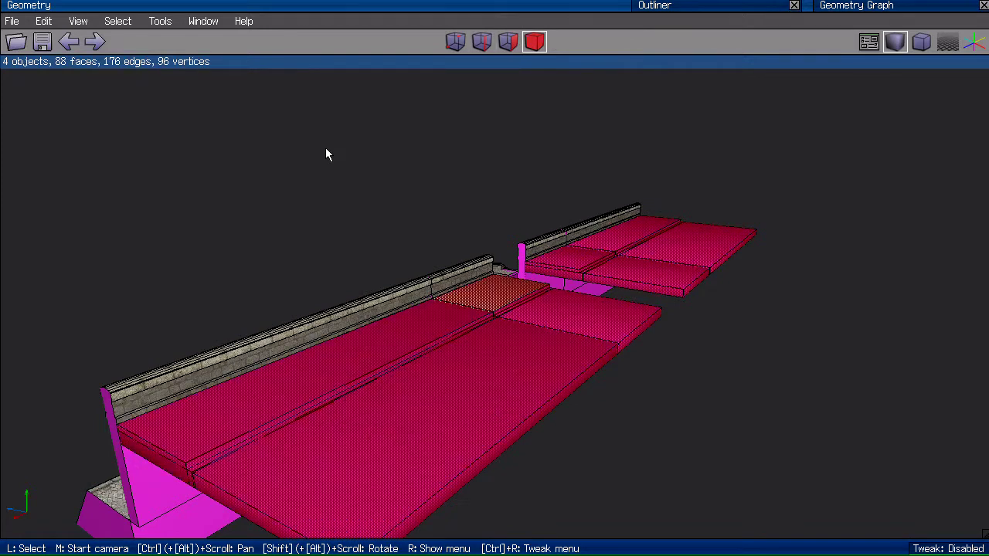
left_click(746, 6)
right_click(674, 122)
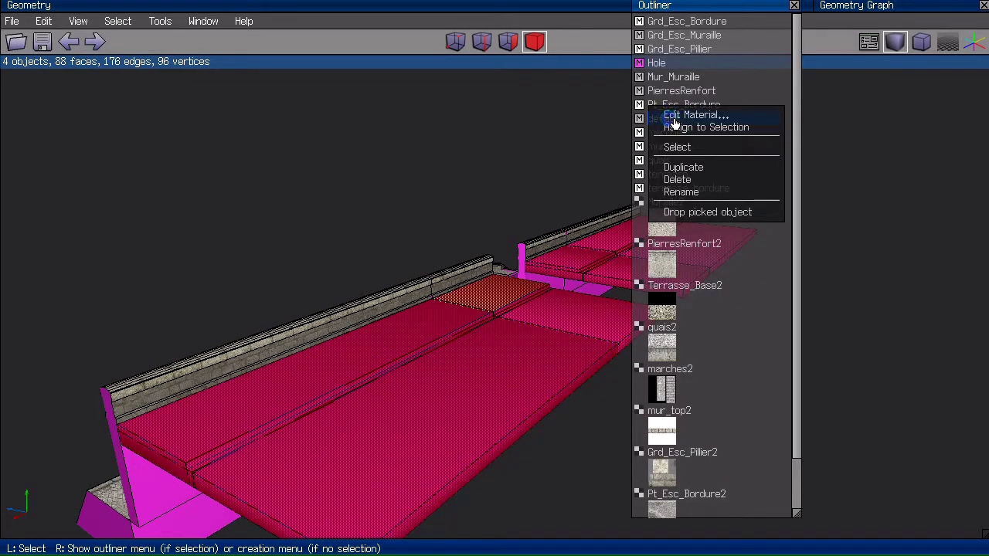
left_click(674, 127)
left_click(703, 6)
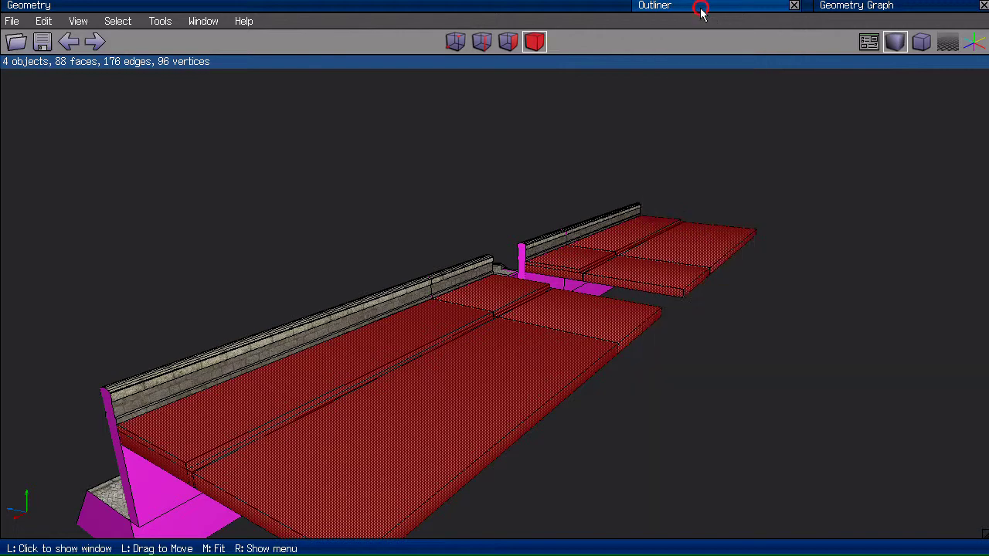
Apply Auto-Smooth to the four selected slab objects.
middle_click(368, 224)
left_click(311, 139)
right_click(311, 137)
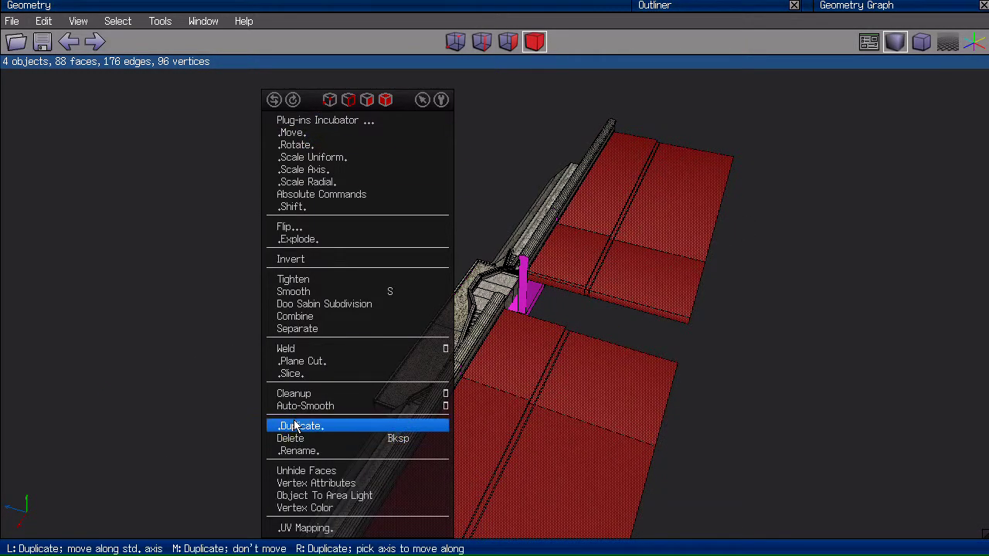
left_click(294, 410)
middle_click(239, 160)
left_click(248, 149)
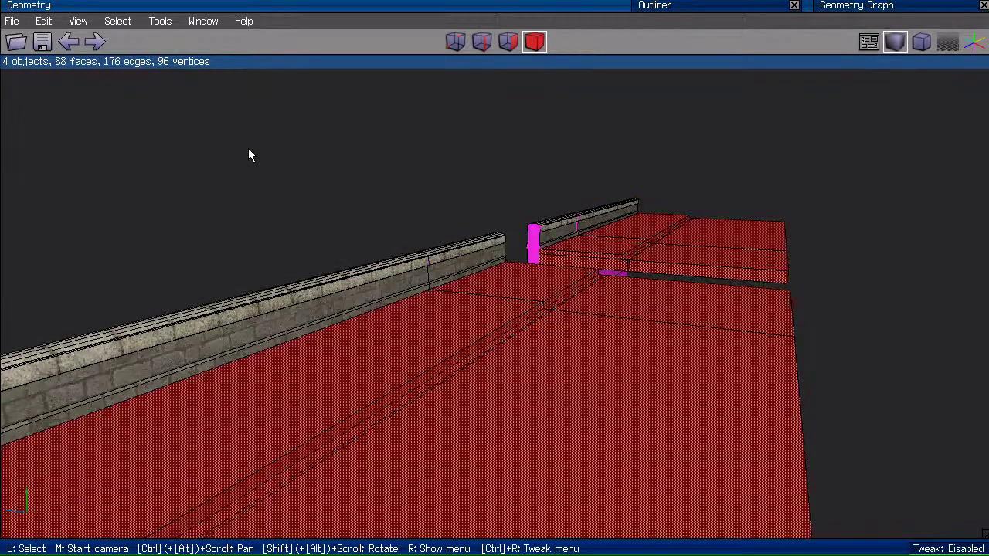
Select the narrow ledge face at the foot of the kerb on each of the four slabs.
middle_click(258, 163)
left_click(260, 166)
middle_click(255, 158)
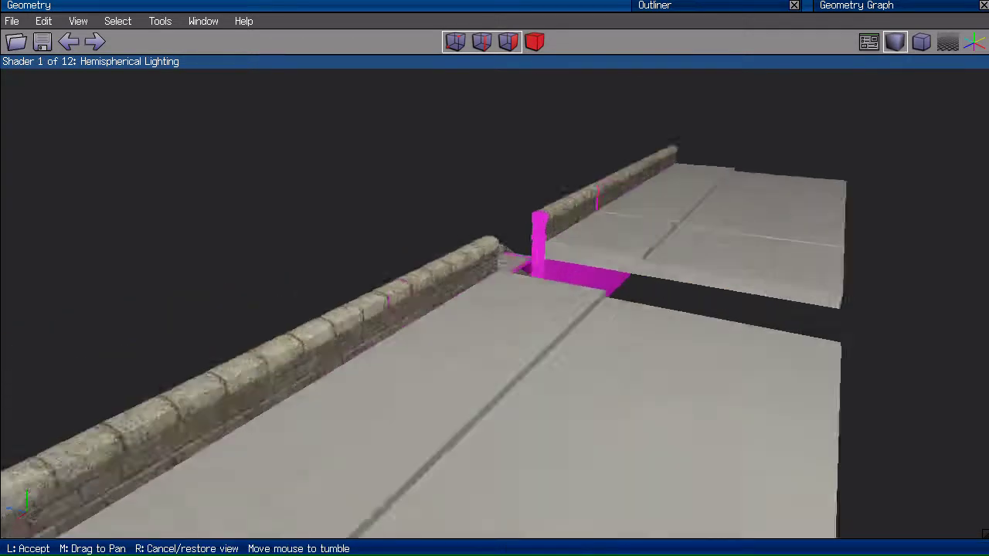
left_click(249, 152)
middle_click(288, 149)
left_click(287, 149)
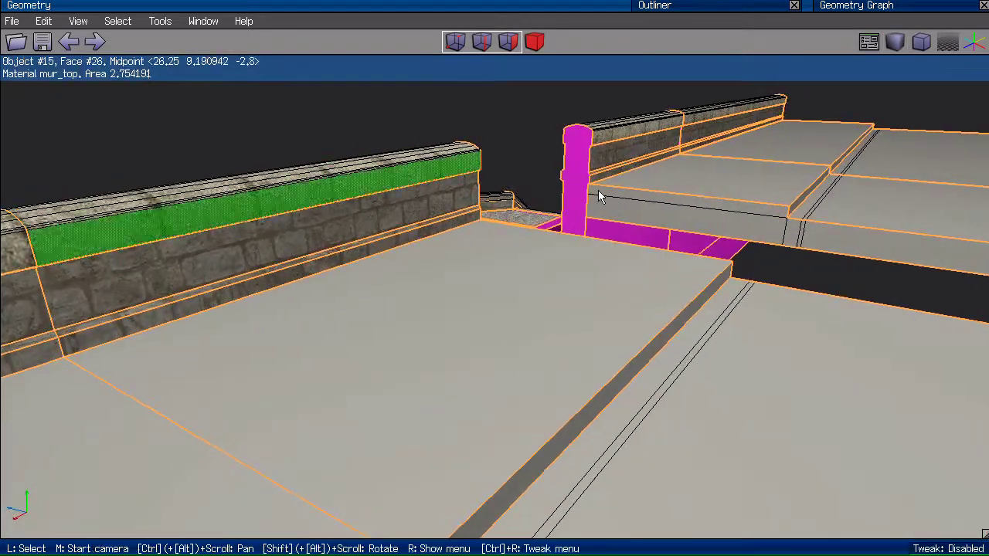
left_click(839, 166)
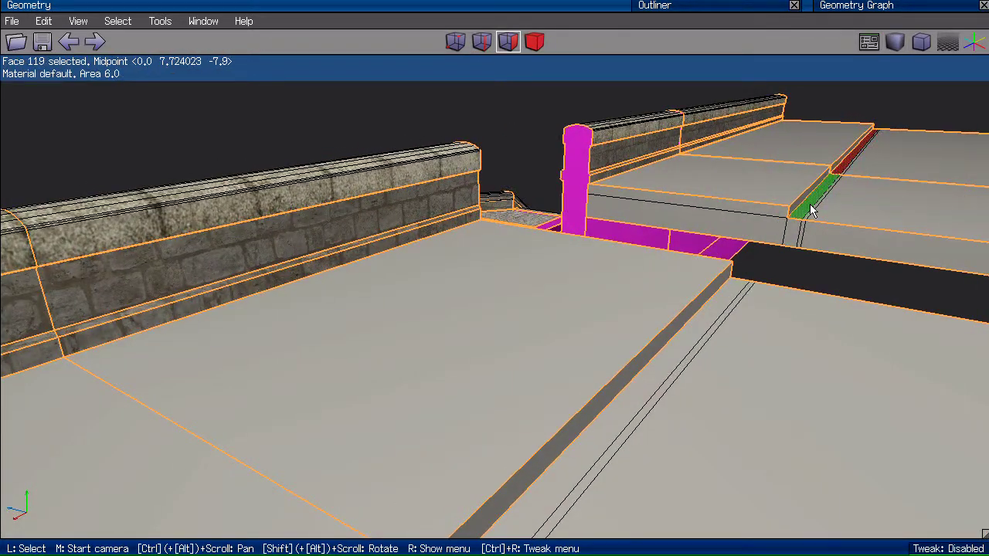
left_click(808, 205)
left_click(687, 342)
middle_click(710, 347)
left_click(711, 347)
left_click(443, 410)
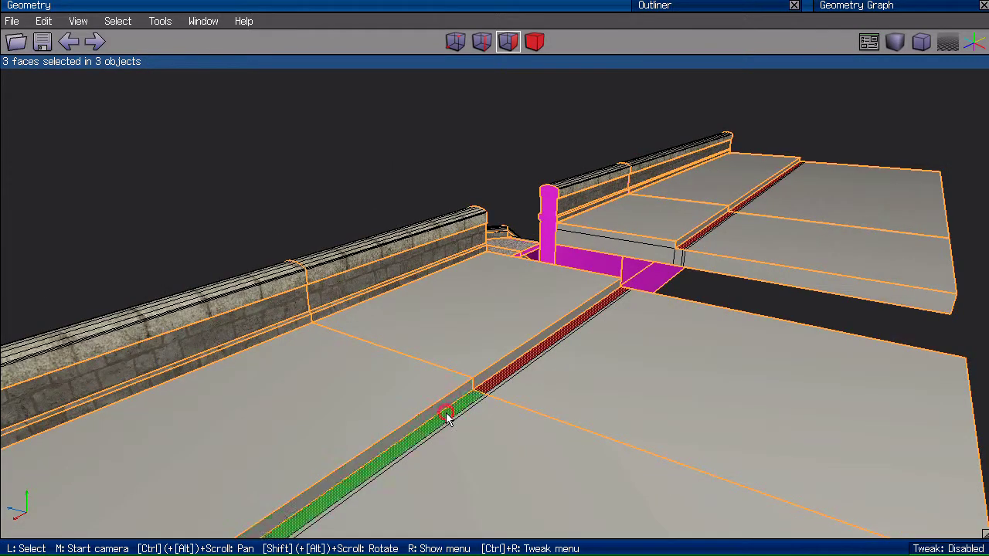
Move the four selected ledge faces slightly to shape the gutter along the kerb, and clear the selection.
middle_click(410, 195)
left_click(410, 194)
key("d")
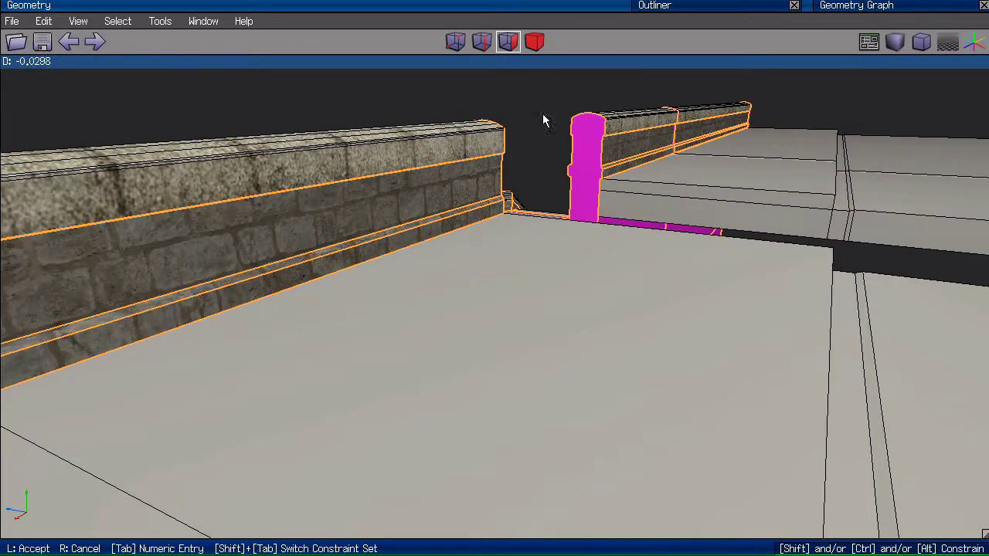
left_click(544, 114)
middle_click(544, 114)
left_click(552, 118)
scroll(571, 120, "up", 3)
key("space")
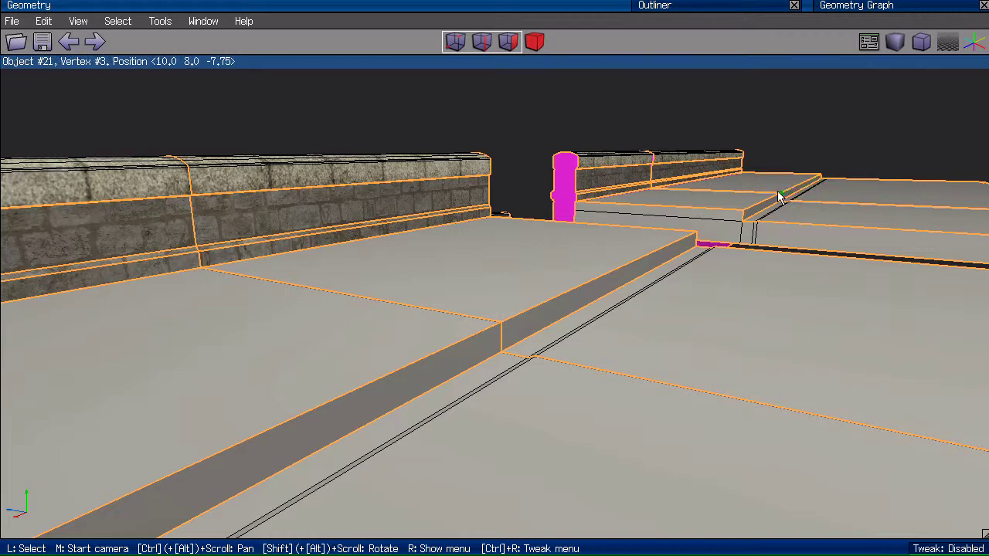
Select the four pavement and road slab objects and open the Geometry Graph.
scroll(757, 201, "down", 5)
middle_click(733, 200)
left_click(733, 201)
left_click(684, 265)
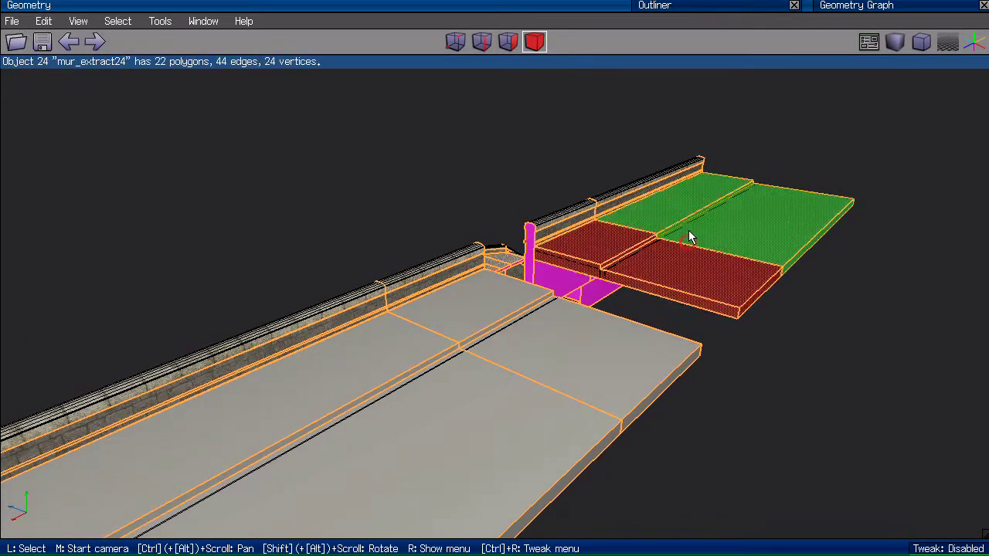
left_click(701, 215)
left_click(519, 329)
left_click(386, 378)
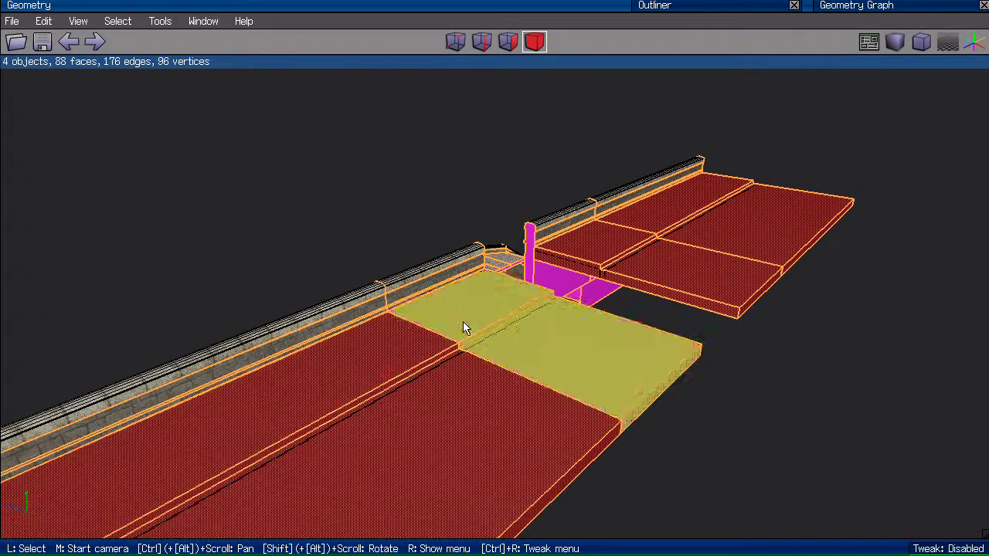
left_click(855, 6)
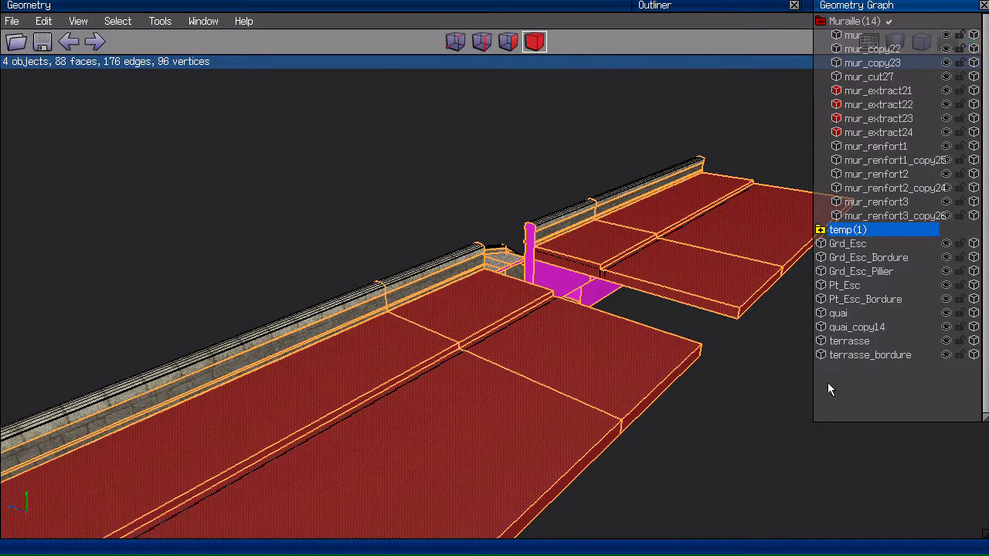
Create a folder named Rue in the Geometry Graph.
right_click(881, 375)
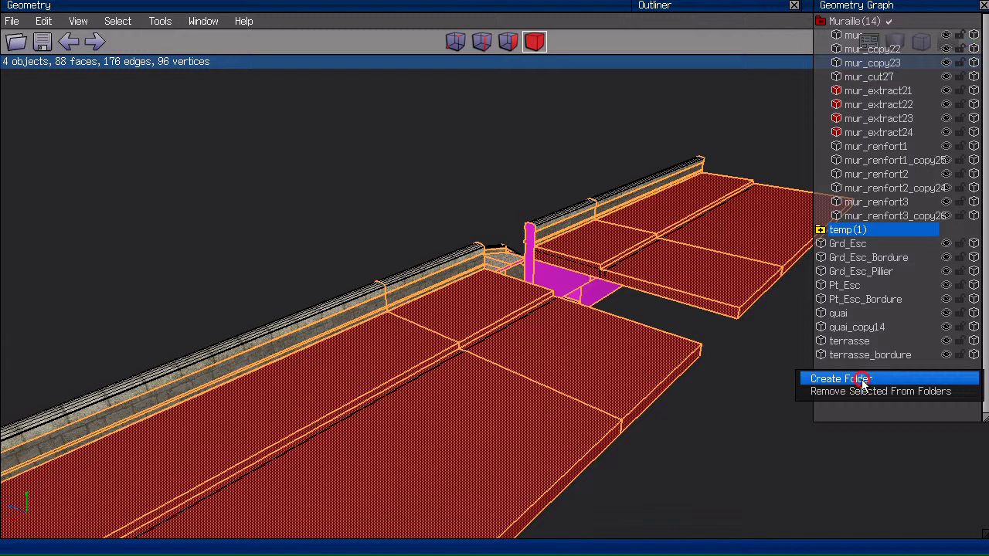
left_click(861, 379)
type("Rue")
key("Return")
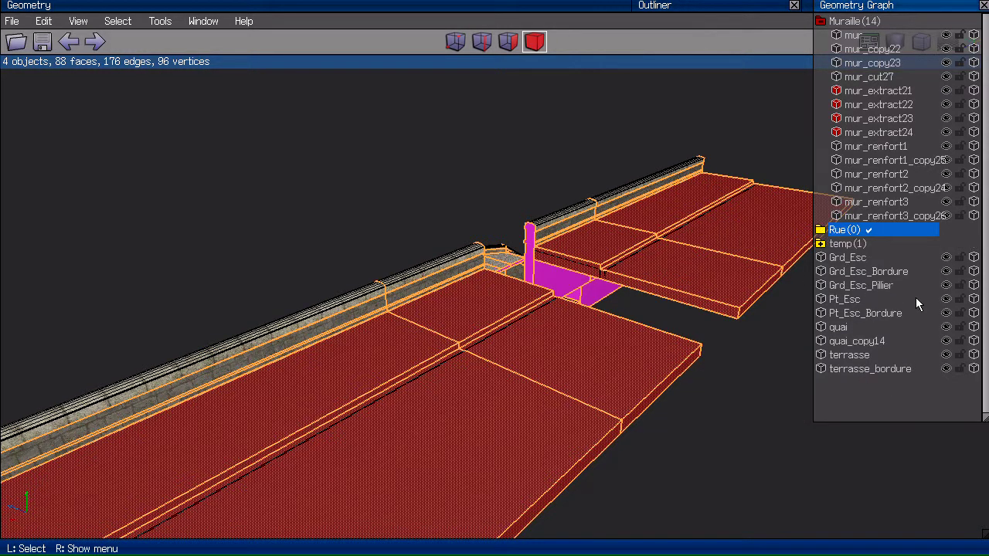
Move the four selected slab objects into the Rue folder and collapse that folder.
right_click(882, 236)
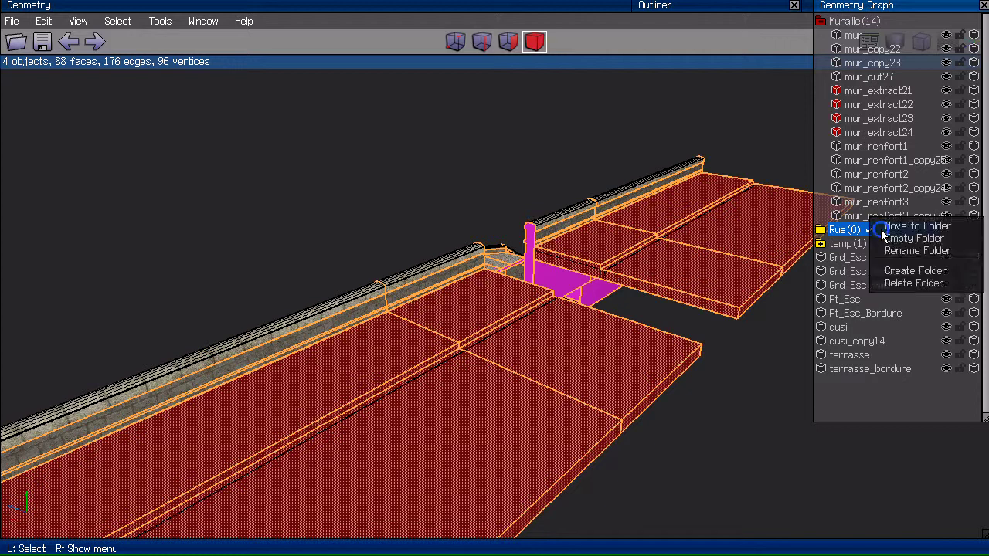
left_click(930, 227)
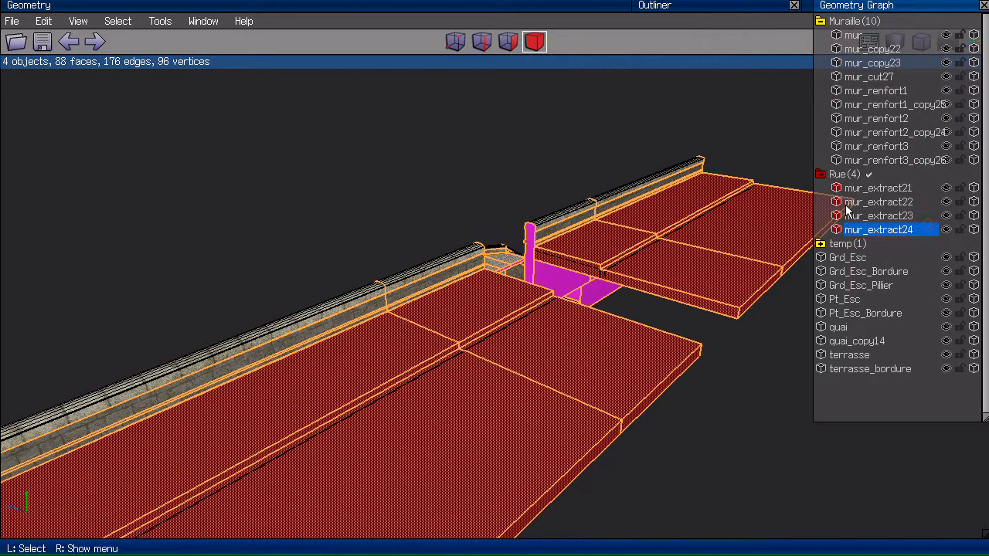
left_click(820, 174)
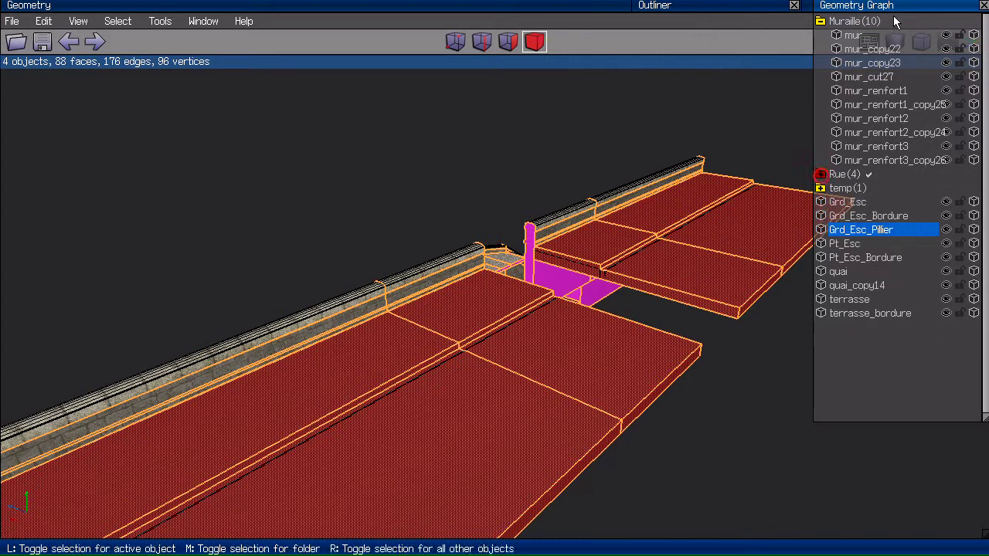
Weld the four selected pavement and road slab objects into one object and clear the vertex selection.
middle_click(452, 117)
left_click(458, 118)
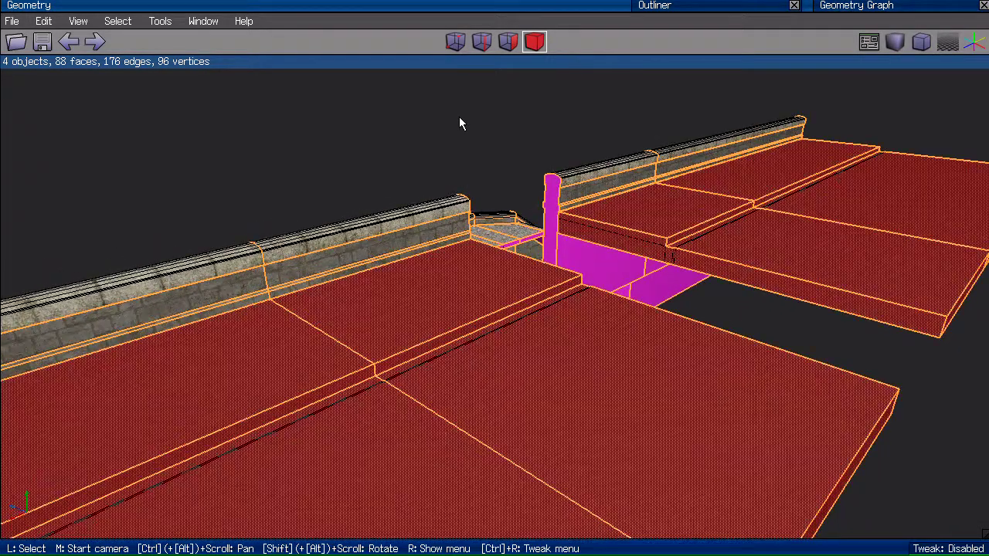
middle_click(414, 151)
left_click(419, 168)
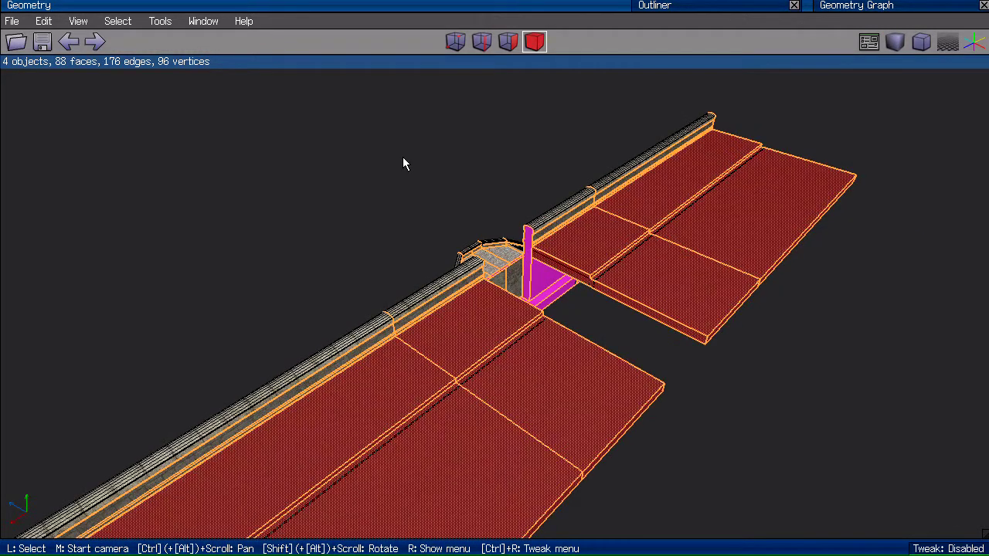
scroll(357, 167, "down", 2)
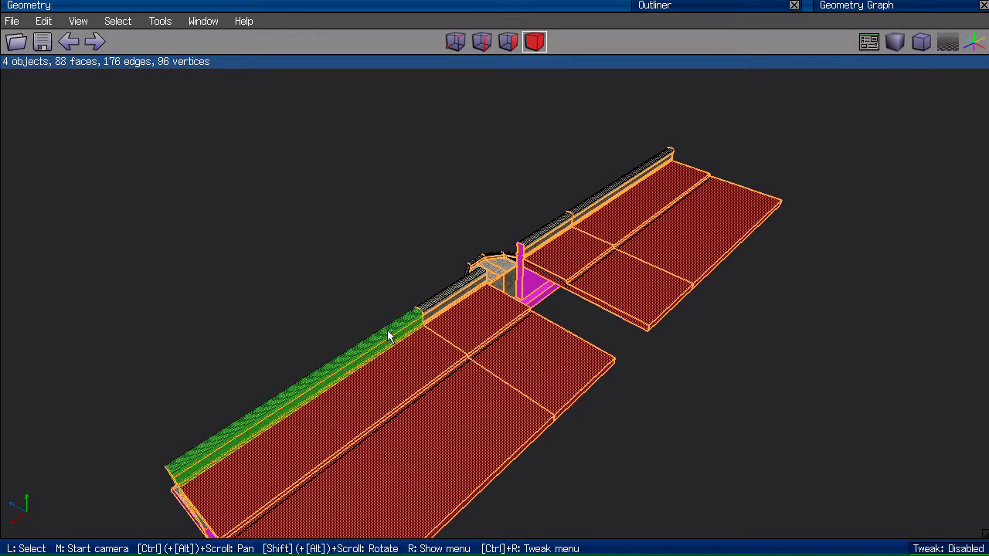
scroll(352, 202, "up", 2)
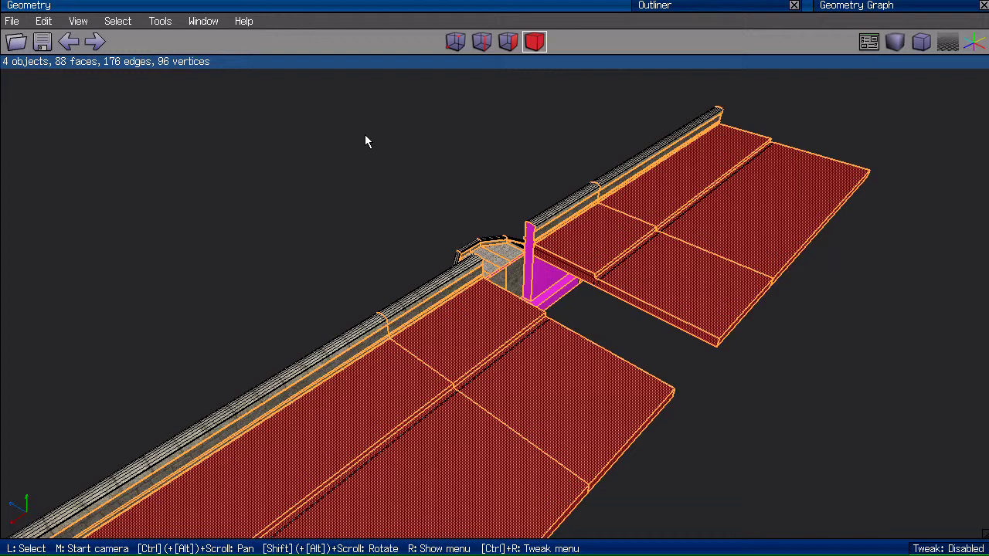
right_click(366, 135)
left_click(358, 355)
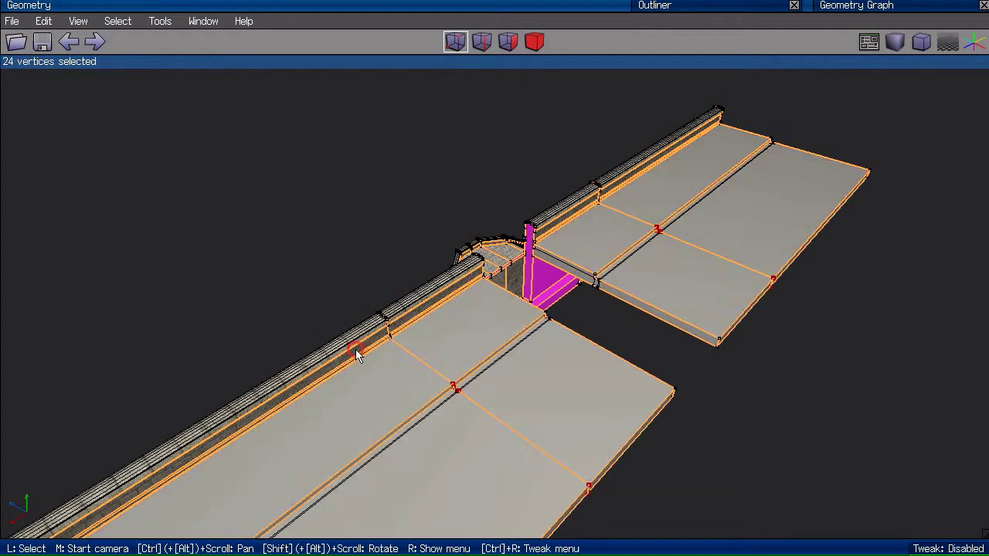
middle_click(257, 183)
left_click(260, 185)
scroll(259, 185, "up", 3)
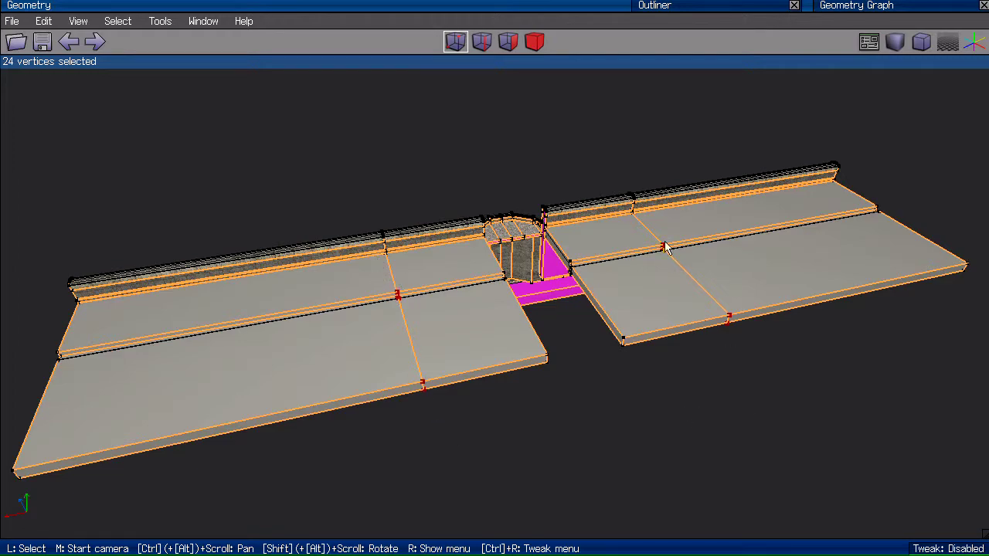
key("space")
key("b")
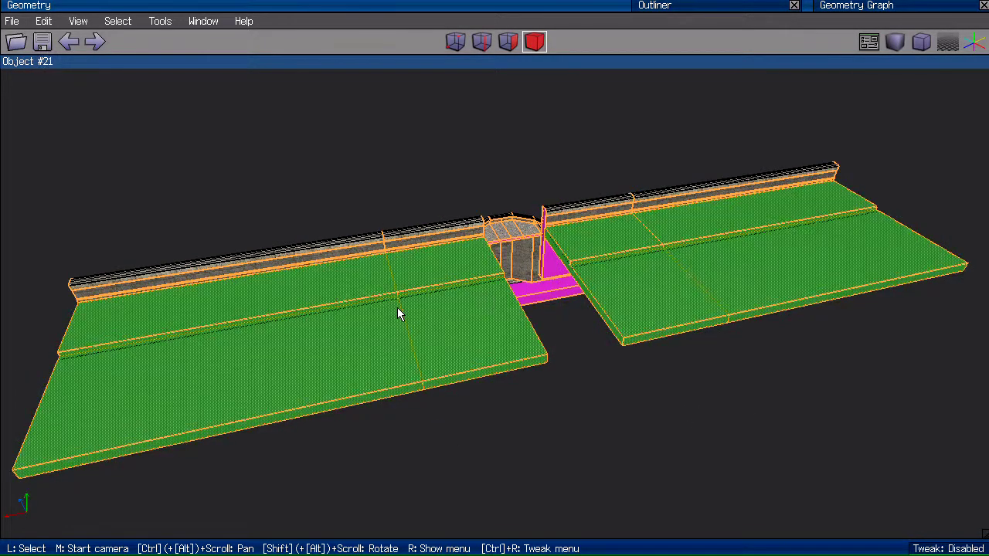
Expand the Rue folder in the Geometry Graph to check which objects it contains.
scroll(375, 106, "up", 2)
middle_click(419, 89)
left_click(418, 89)
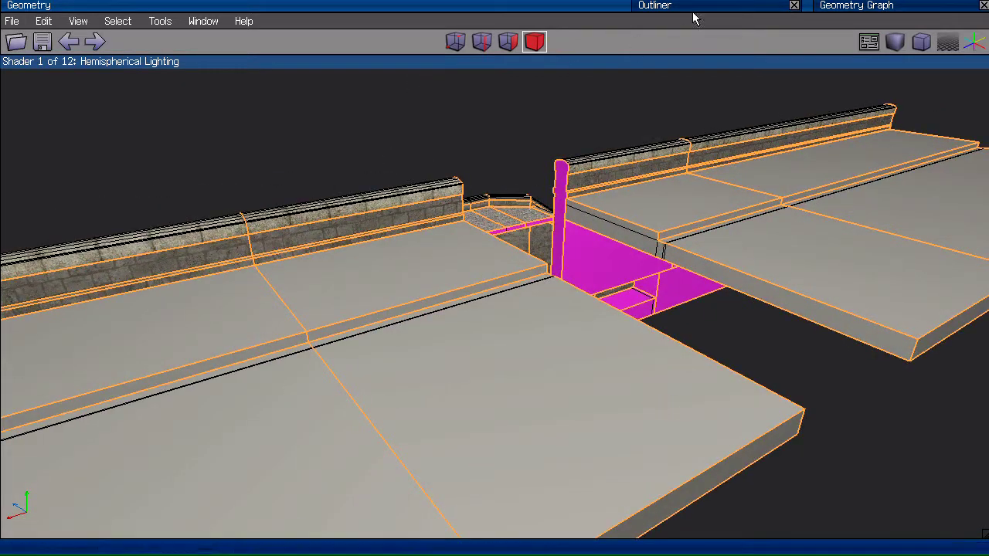
scroll(823, 6, "down", 1)
left_click(821, 36)
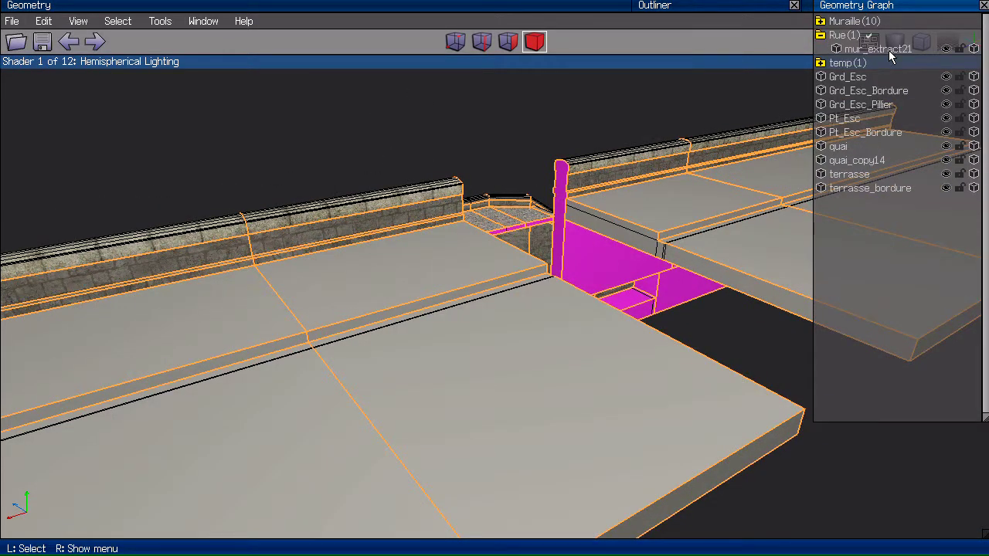
Select the four upper edges of the kerb along the full length of both pavement sections.
scroll(868, 7, "up", 1)
middle_click(468, 191)
left_click(468, 192)
key("space")
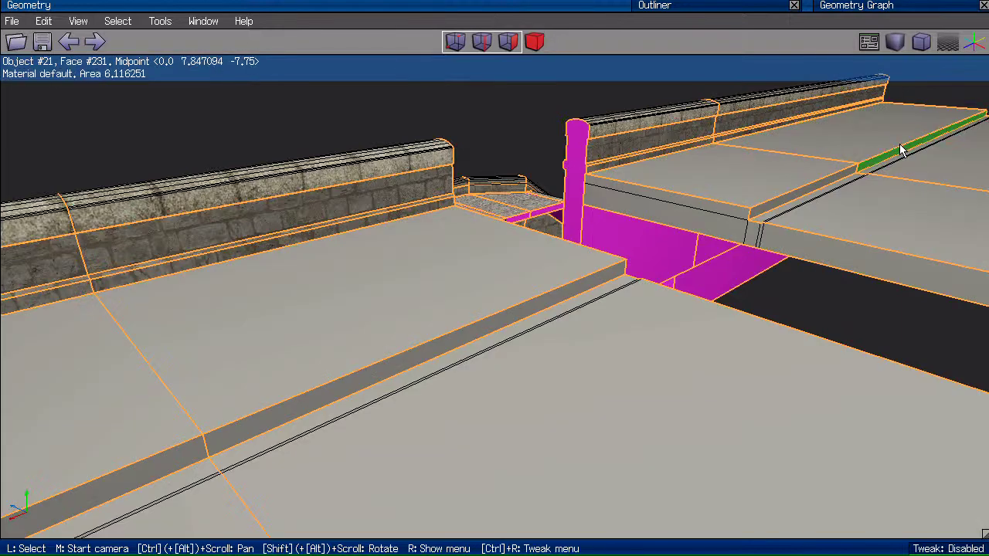
left_click(898, 150)
left_click(836, 171)
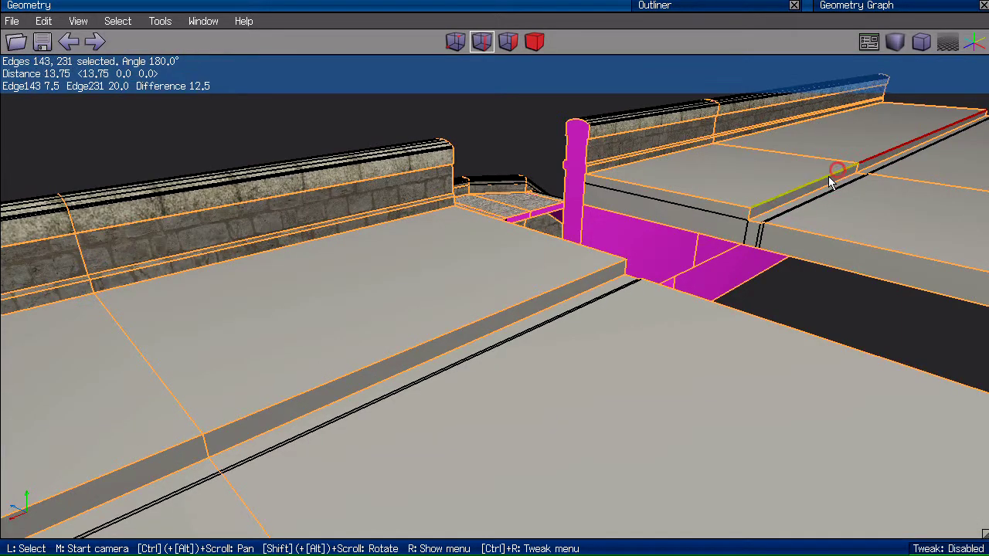
left_click(428, 342)
scroll(201, 416, "down", 3)
middle_click(236, 396)
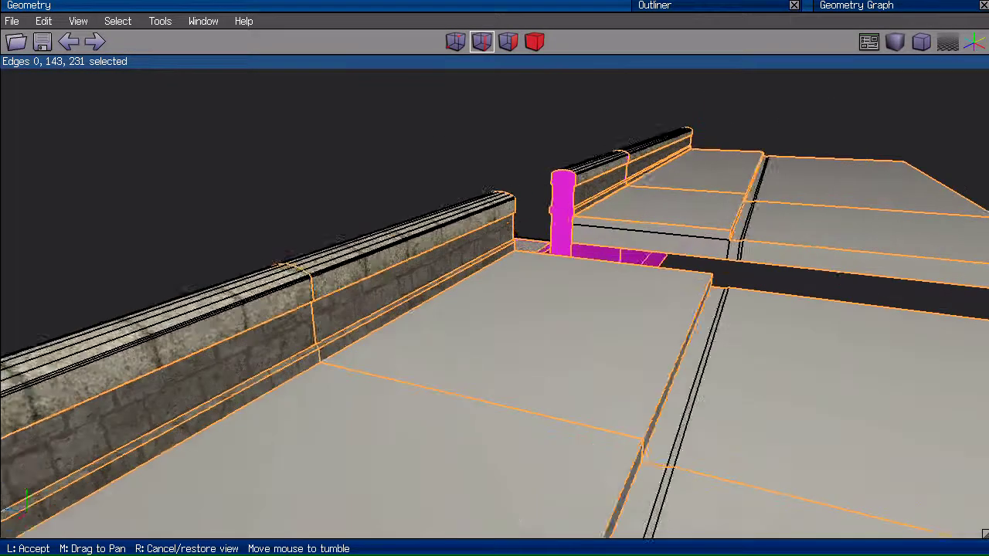
left_click(237, 396)
scroll(494, 421, "down", 3)
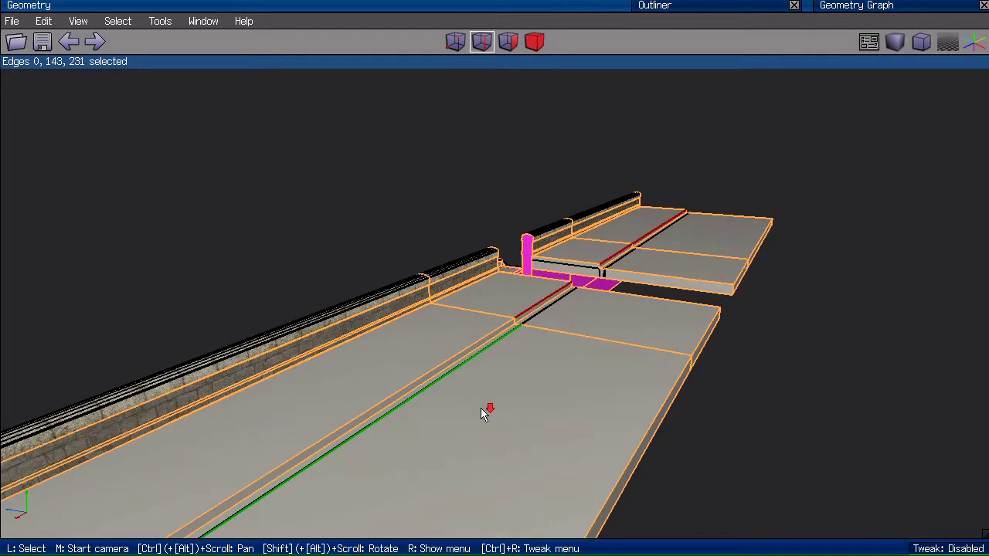
left_click(282, 468)
scroll(430, 137, "up", 2)
scroll(432, 137, "up", 3)
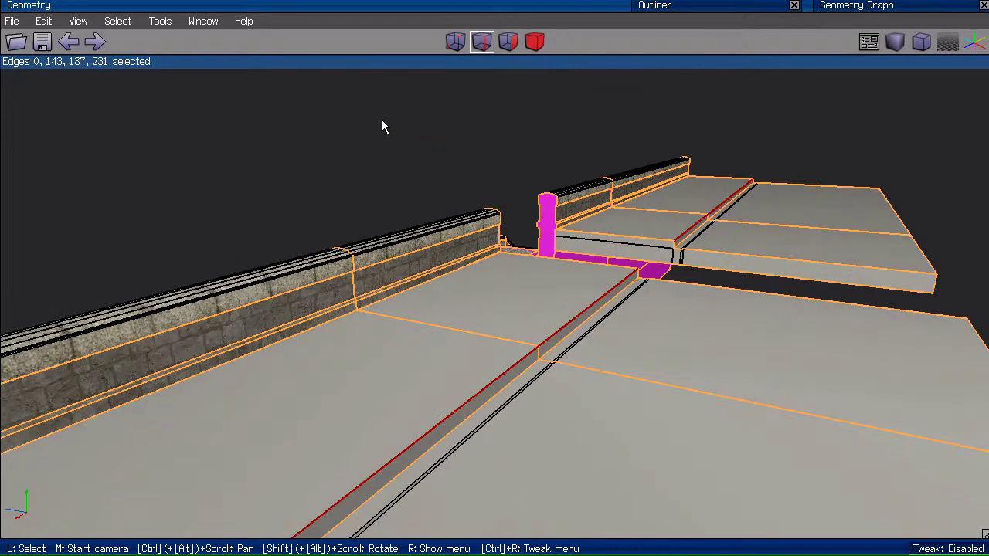
Bevel the selected upper kerb edges twice by a small amount to round the kerb.
key("d")
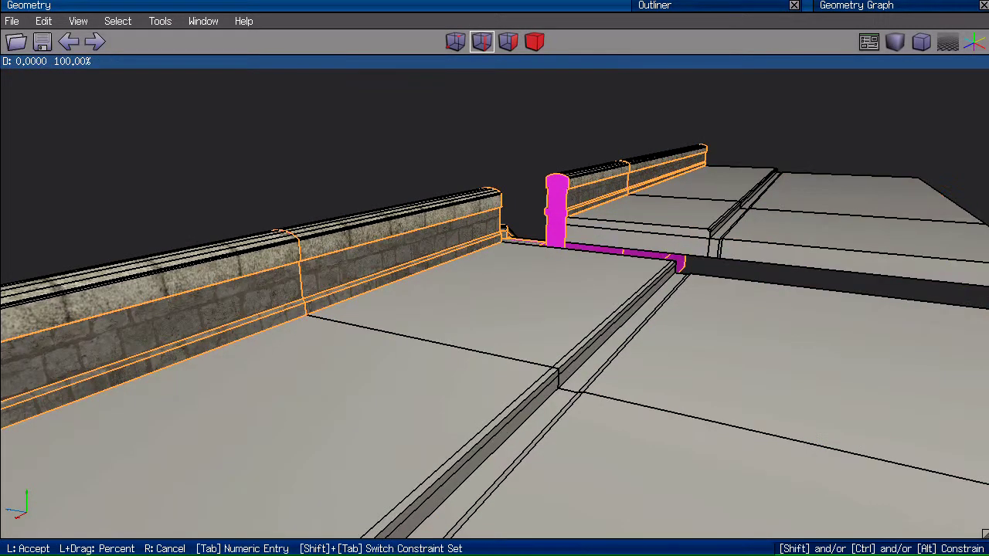
left_click(332, 92)
key("b")
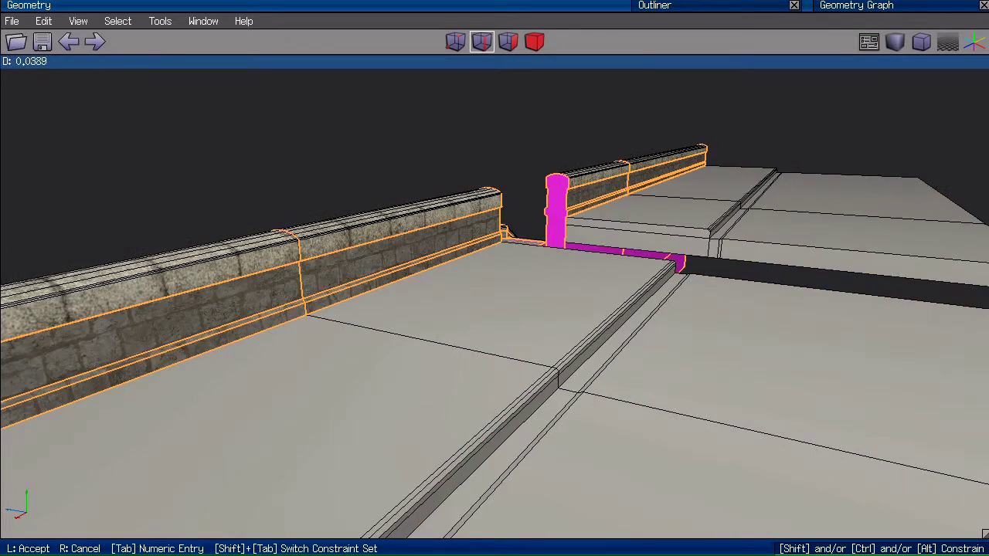
left_click(333, 92)
Apply Auto-Smooth to the street object and preview it smoothed from another angle.
key("b")
right_click(332, 92)
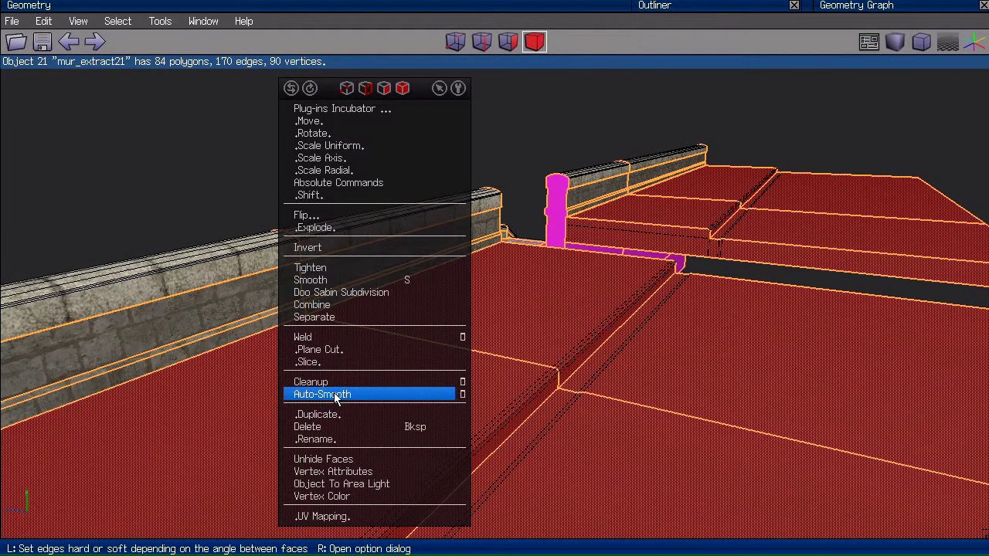
left_click(334, 396)
key("Tab")
middle_click(254, 135)
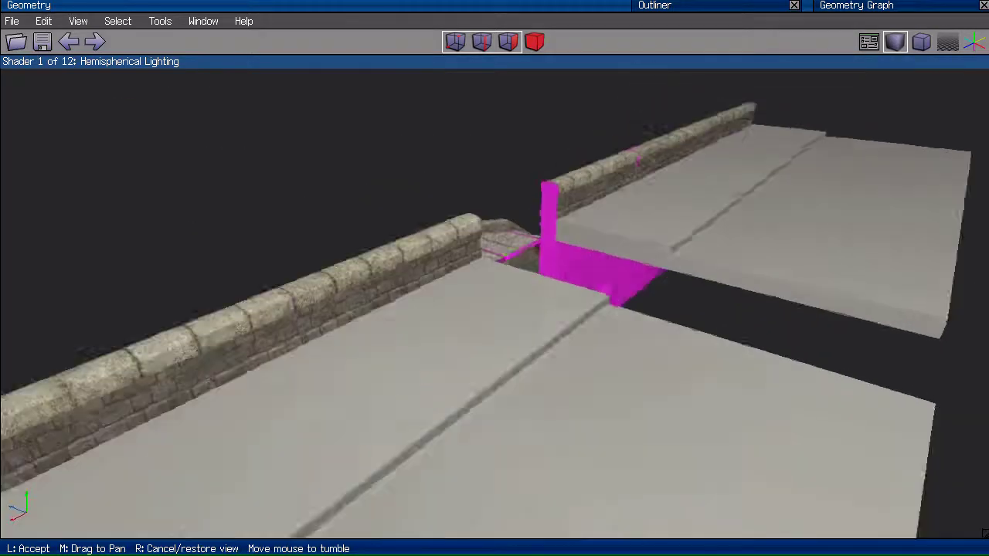
left_click(581, 119)
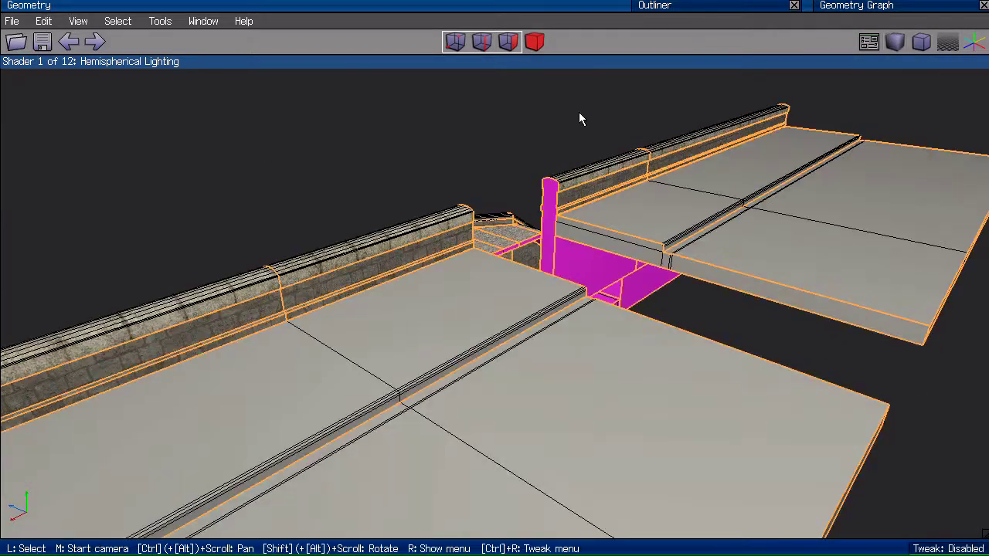
Select the edge rings across the road surface on both sections and connect their midpoints with a lengthwise line.
middle_click(581, 119)
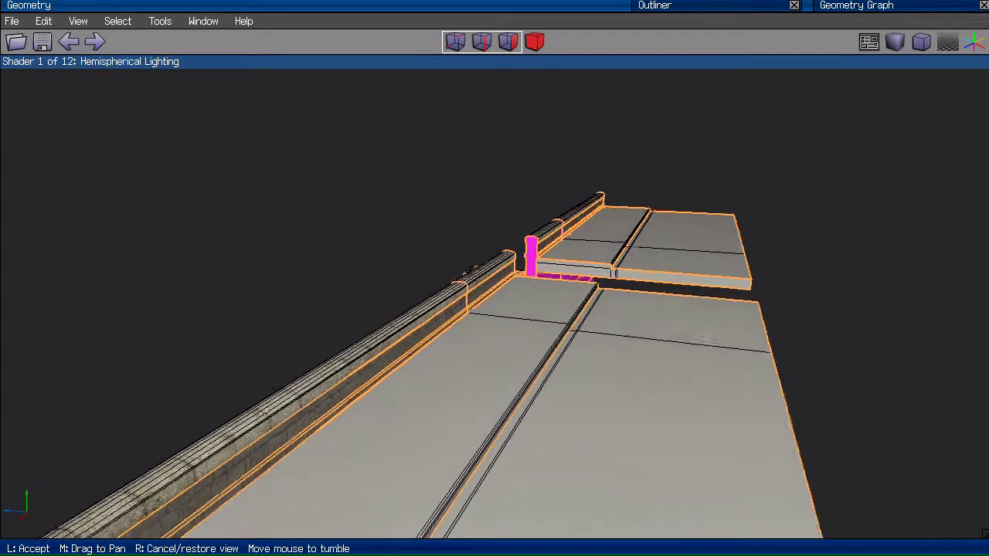
left_click(699, 264)
left_click(697, 255)
left_click(672, 369)
scroll(918, 273, "down", 2)
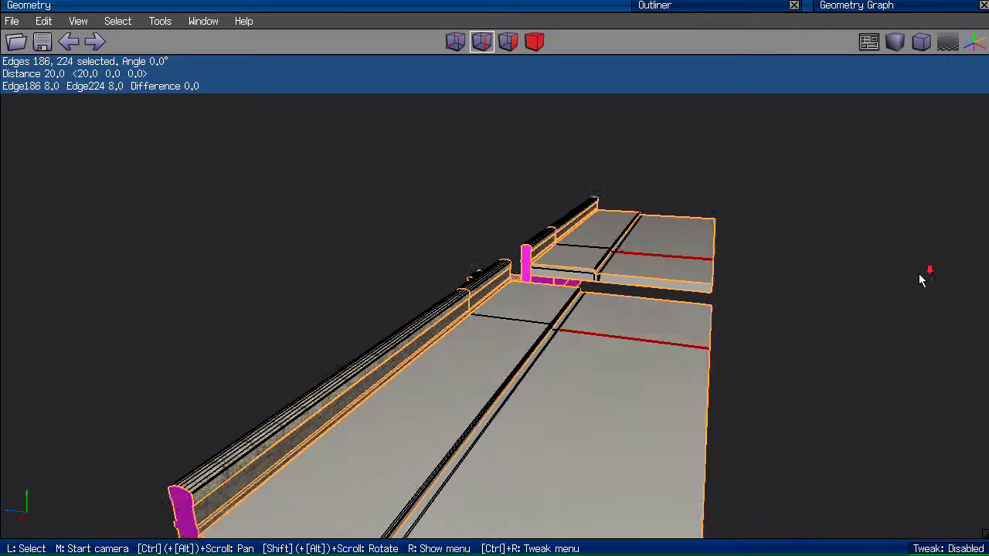
scroll(919, 280, "down", 2)
key("g")
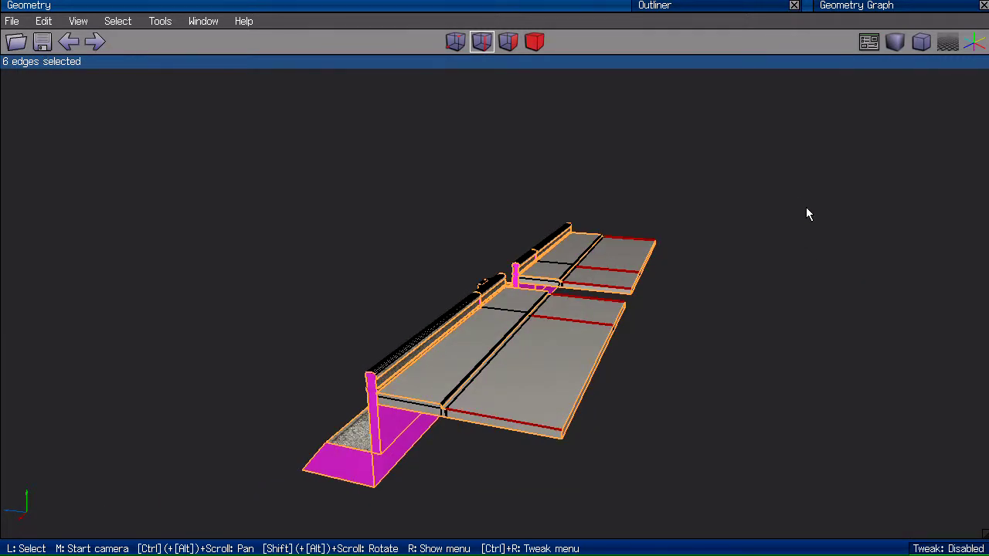
middle_click(805, 207)
scroll(806, 207, "up", 3)
left_click(806, 203)
middle_click(805, 203)
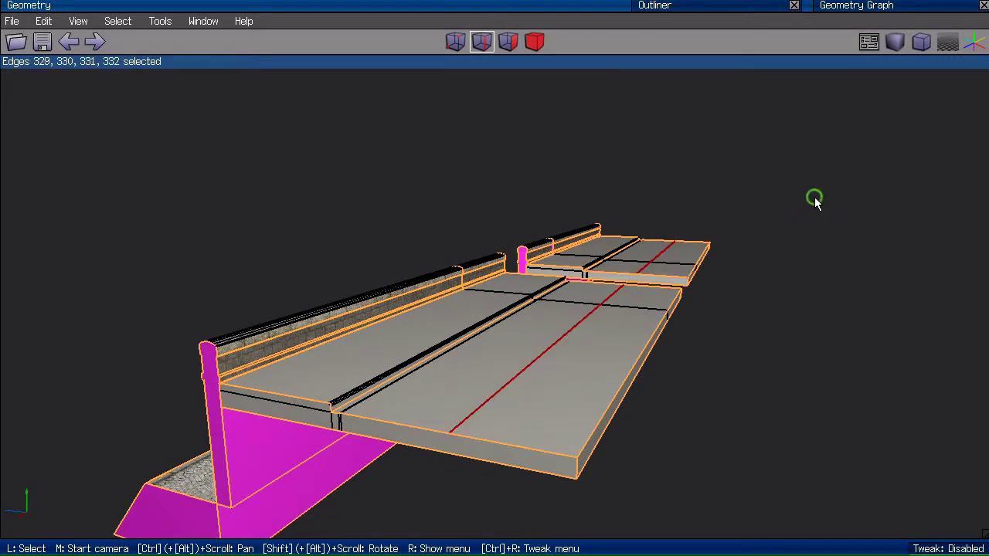
left_click(816, 203)
Slide the new lengthwise edges toward the road's outer side, bevel them into two parallel lines, and clear the selection.
key("s")
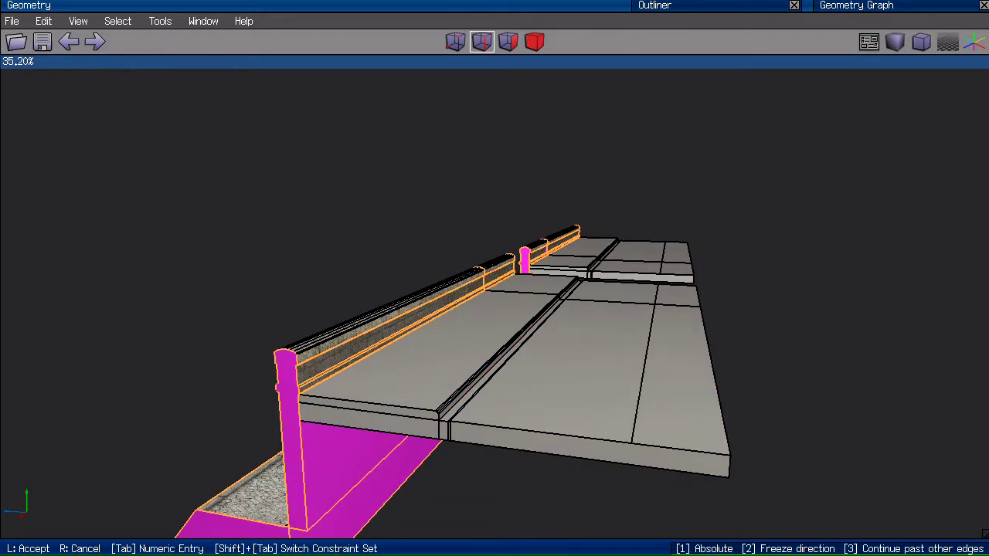
left_click(814, 199)
key("s")
left_click(813, 196)
key("b")
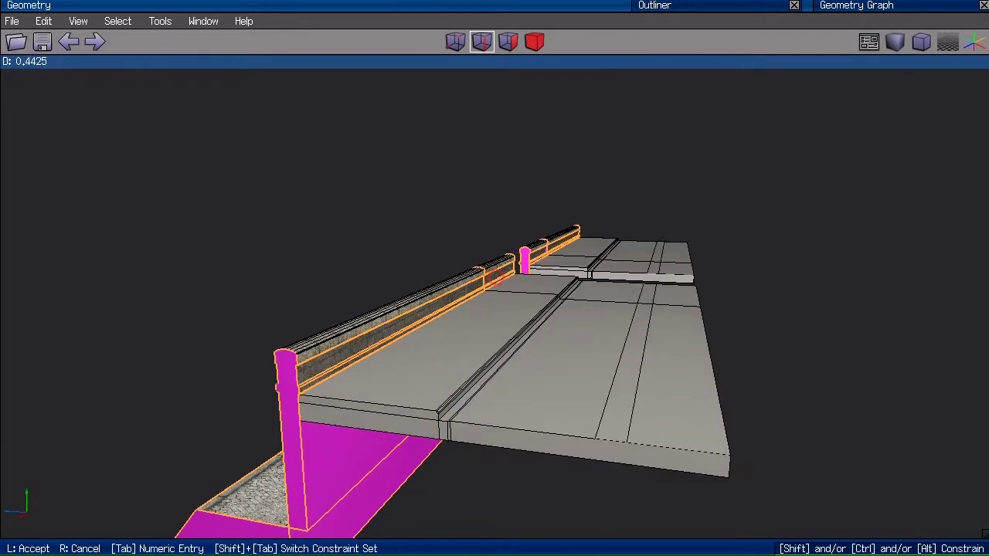
left_click(811, 178)
key("space")
key("m")
left_click(811, 177)
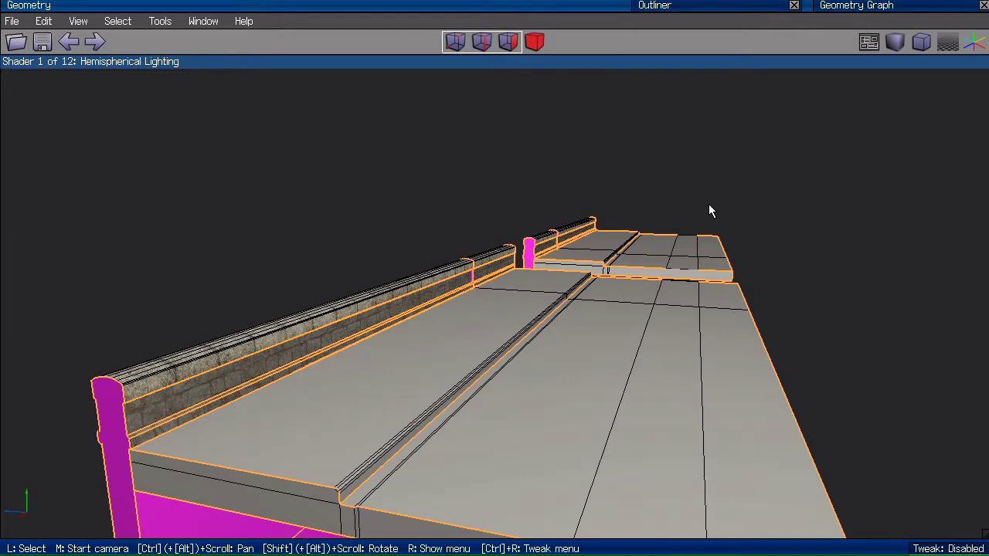
Select the eight faces of the two outermost lengthwise strips on both road sections and move them slightly.
left_click(700, 261)
left_click(707, 259)
left_click(677, 308)
left_click(732, 311)
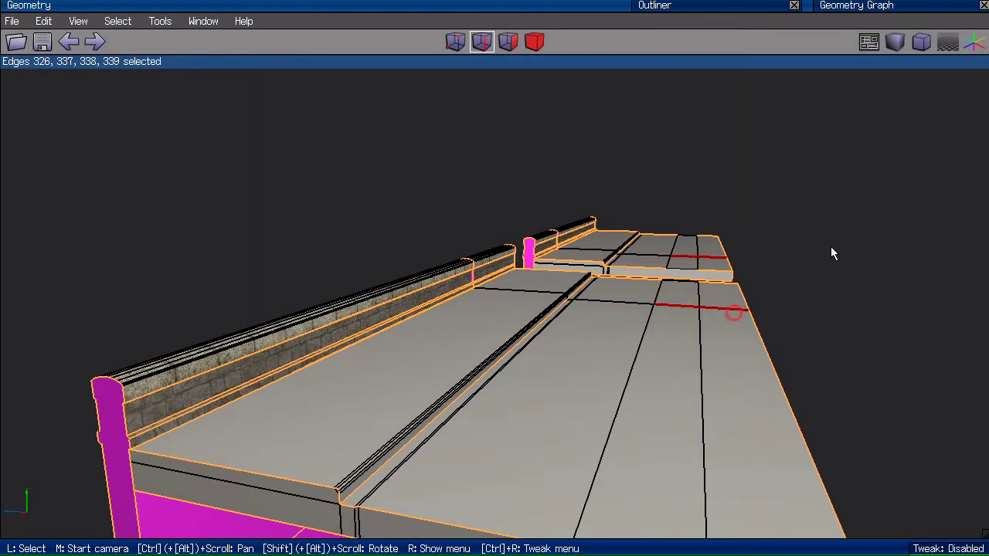
key("f")
scroll(673, 112, "up", 2)
key("e")
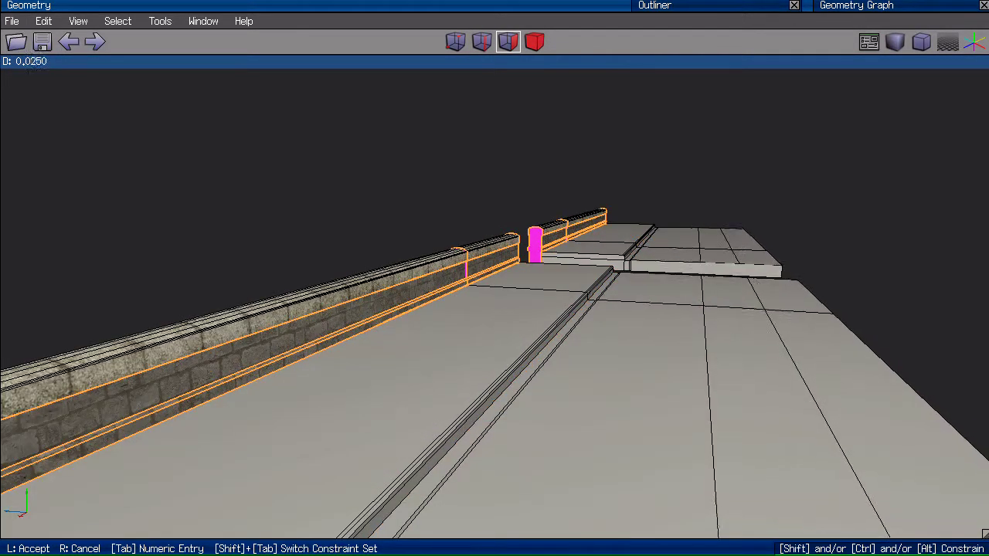
Accept the face move, reduce the selection to the four outermost road strip faces, and clear it after checking the road profile.
left_click(722, 254)
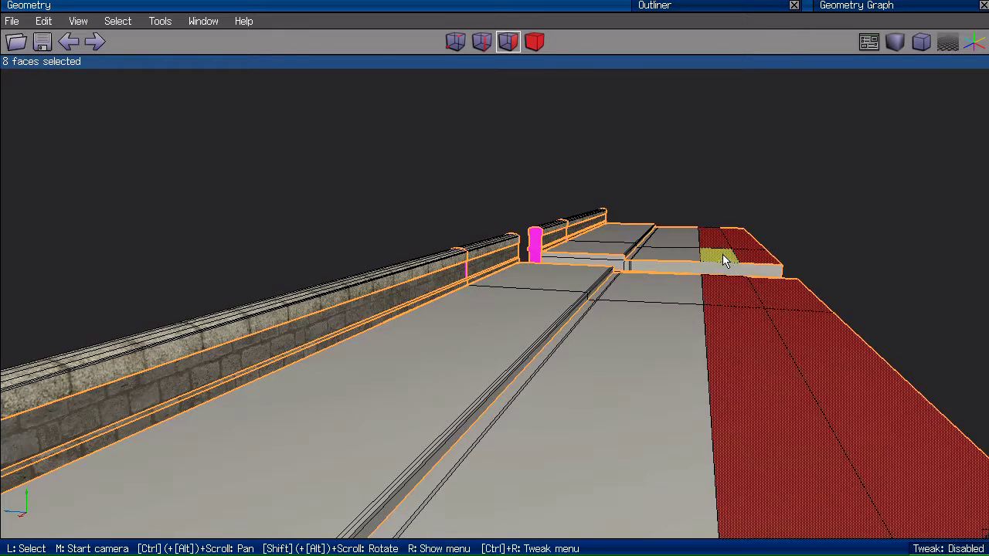
left_click(732, 333)
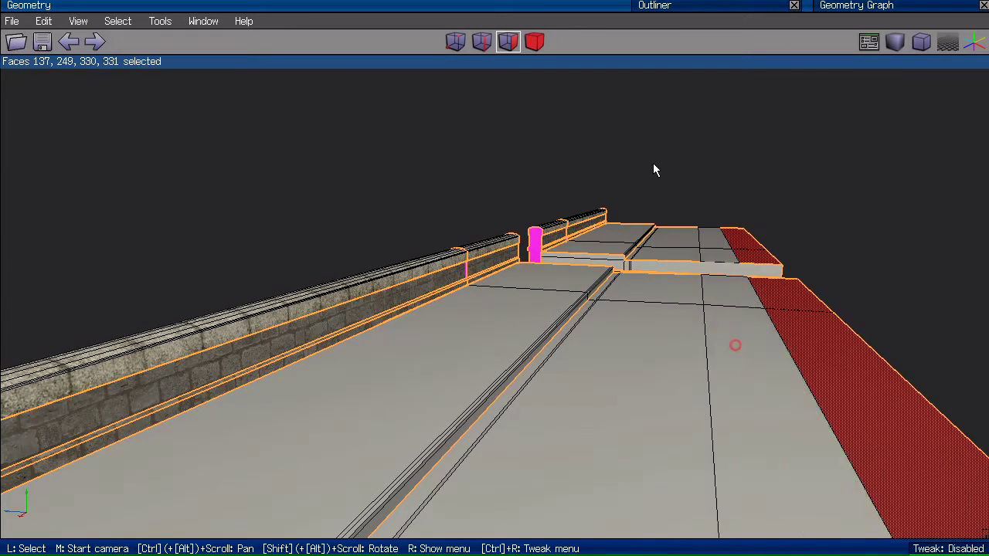
key("m")
left_click(651, 162)
key("m")
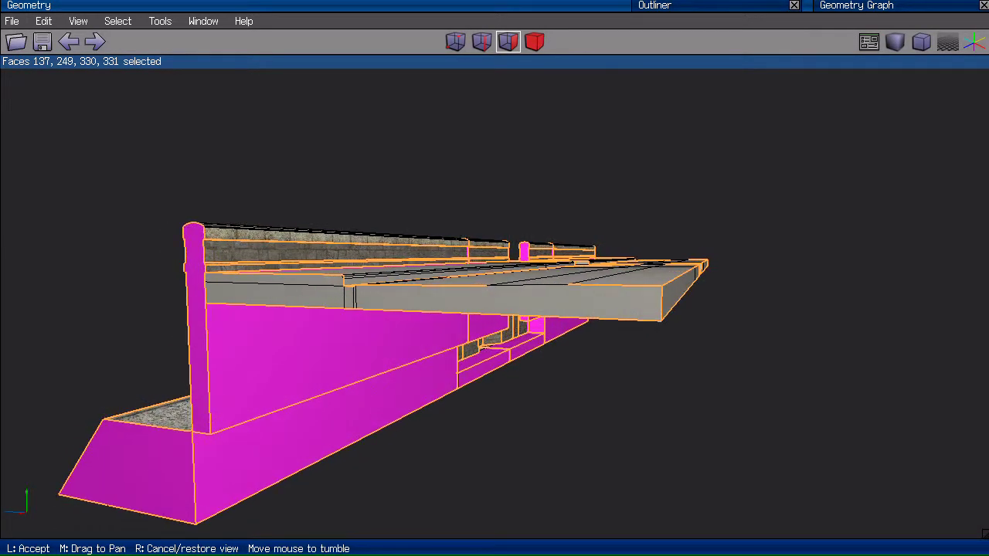
left_click(655, 153)
key("space")
middle_click(623, 148)
left_click(686, 156)
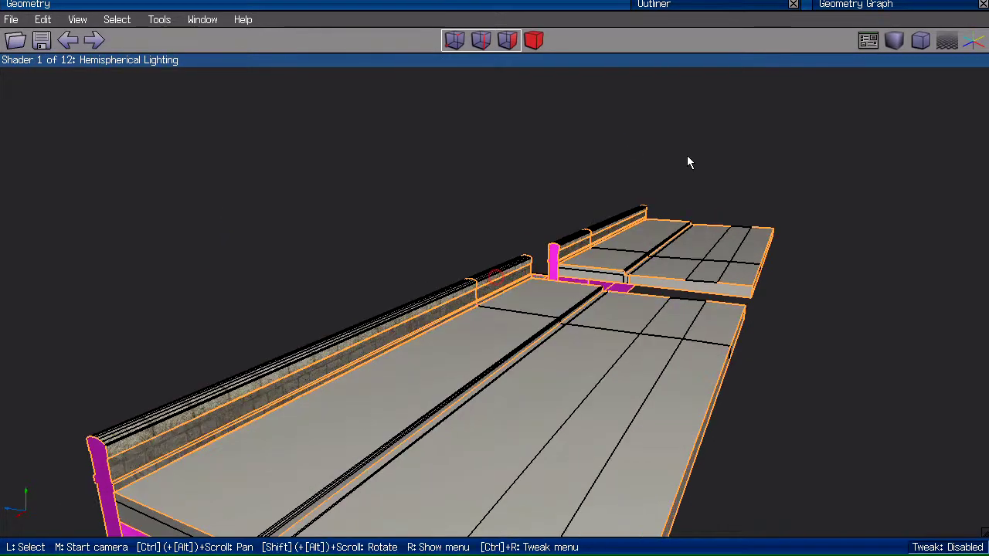
left_click(739, 228)
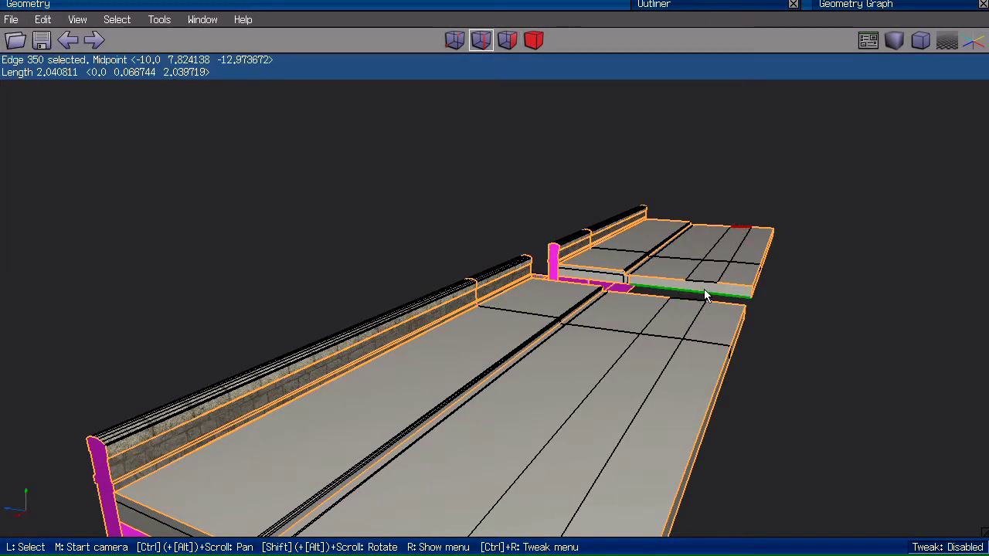
left_click(705, 285, "shift")
left_click(690, 306)
scroll(580, 384, "down", 3)
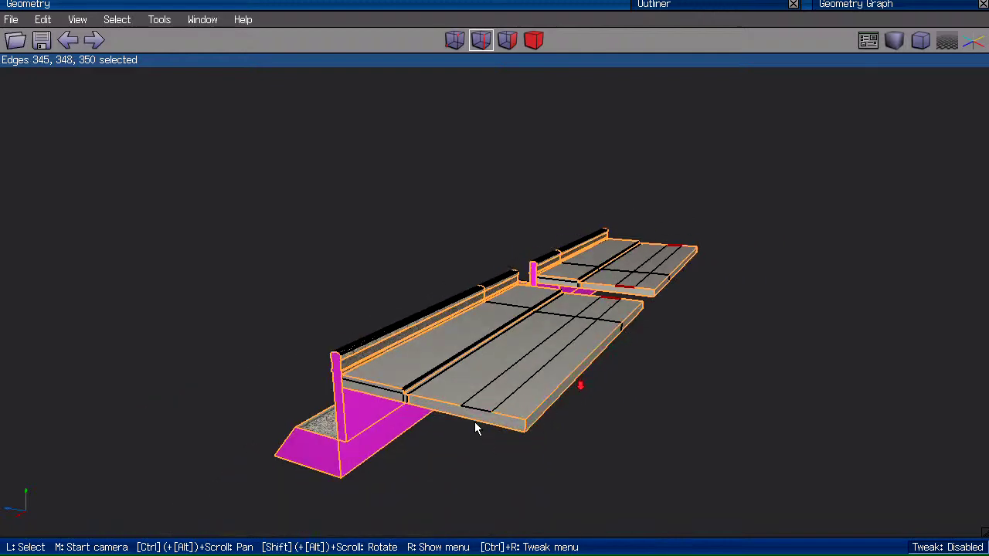
key("space")
Examine the gap between the two road sections and the open edge of the stair terrace behind it.
scroll(452, 179, "up", 5)
scroll(596, 248, "down", 4)
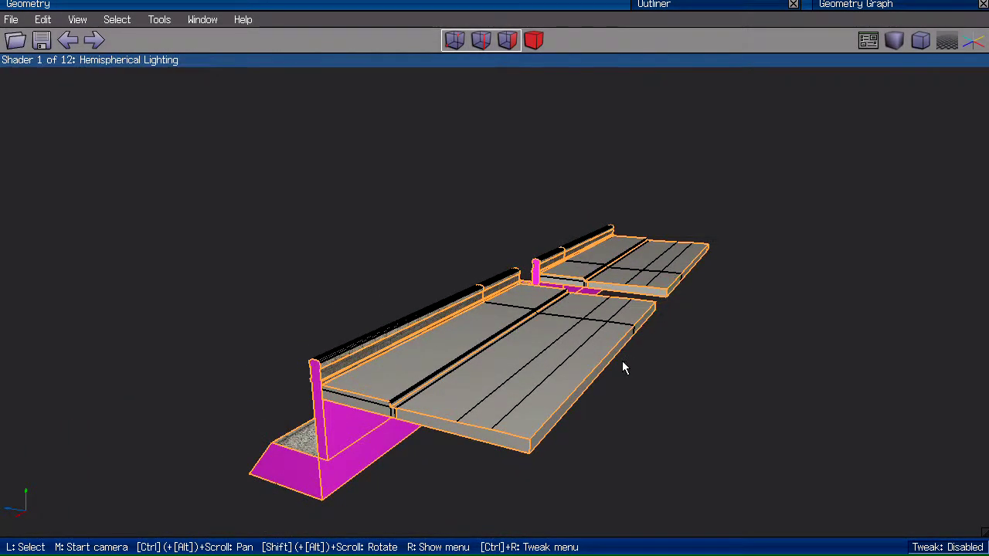
scroll(614, 258, "up", 3)
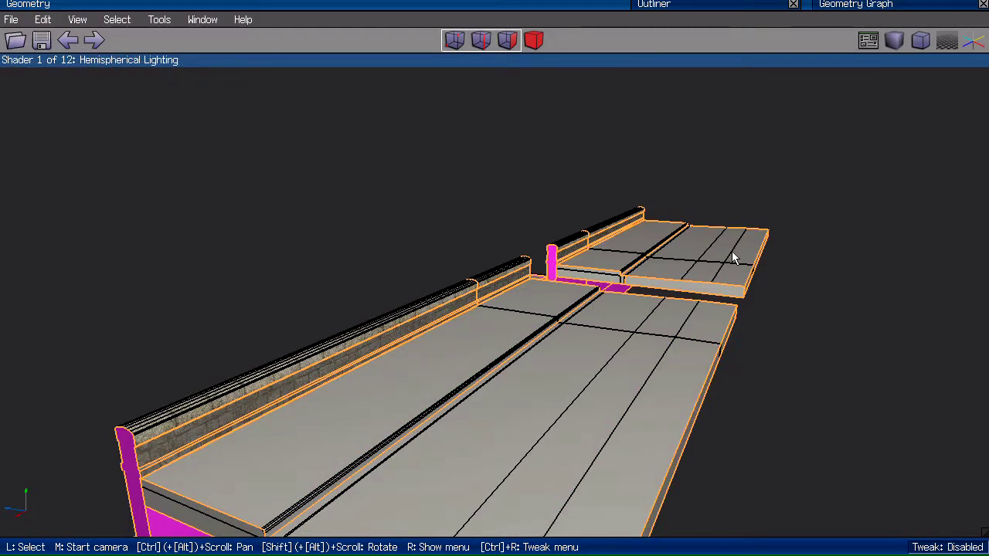
middle_click(796, 197)
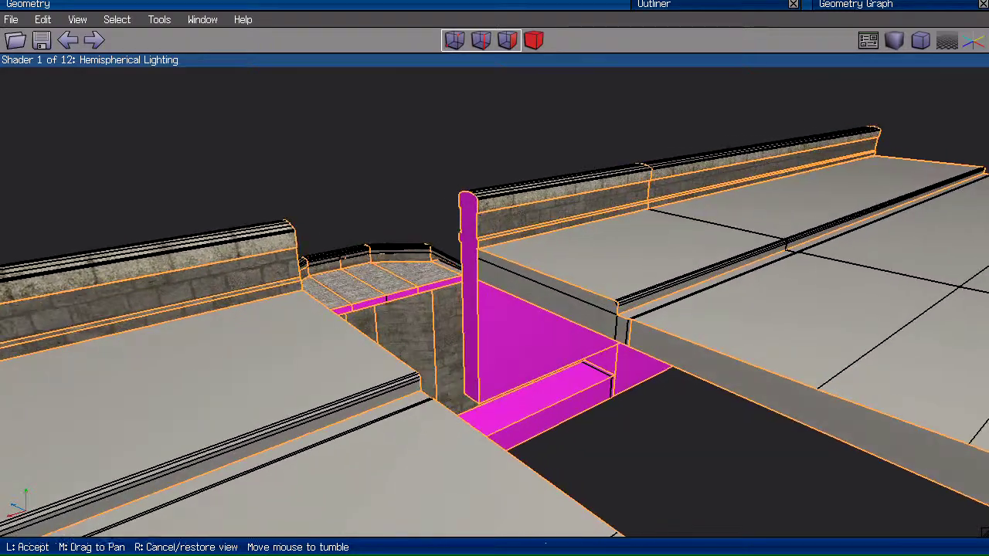
left_click(648, 435)
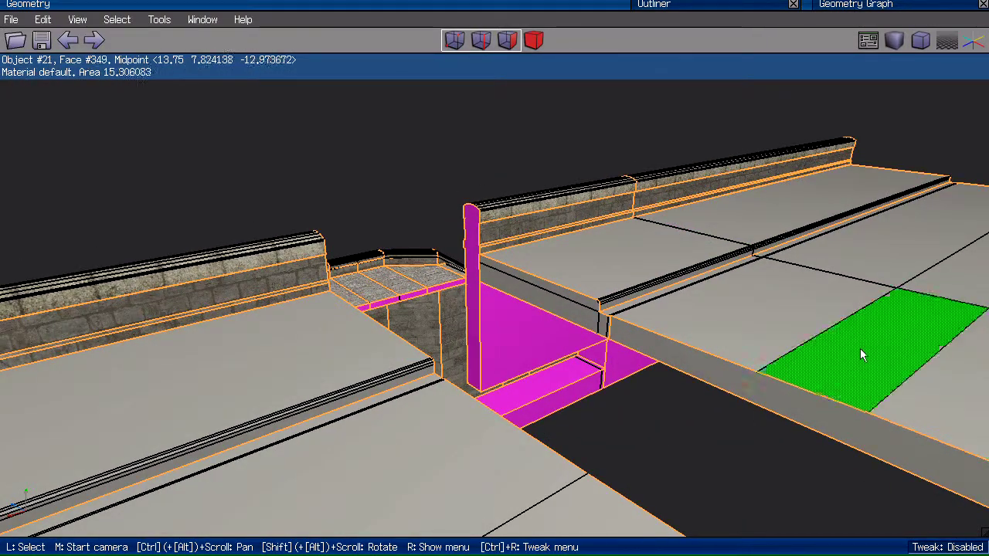
scroll(433, 155, "up", 2)
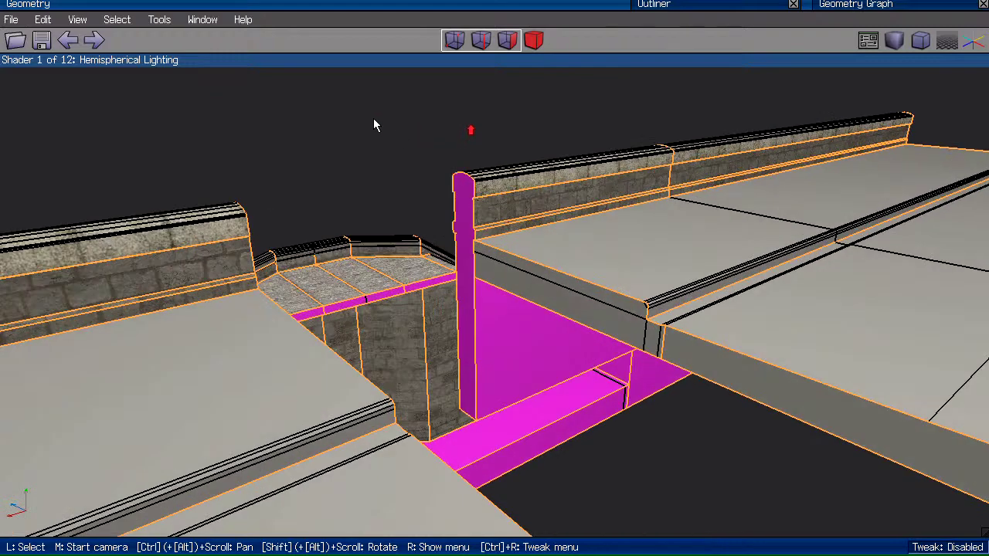
key("m")
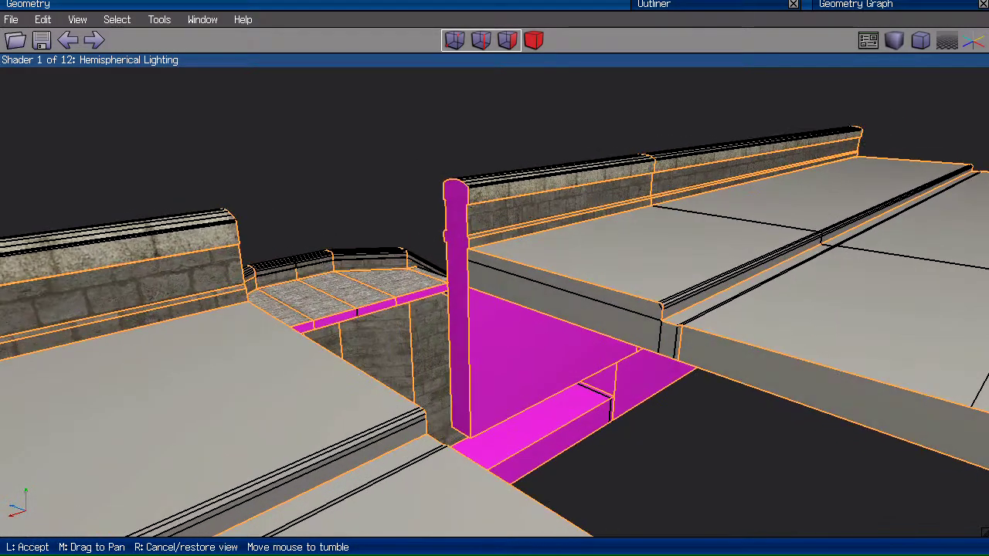
left_click(370, 135)
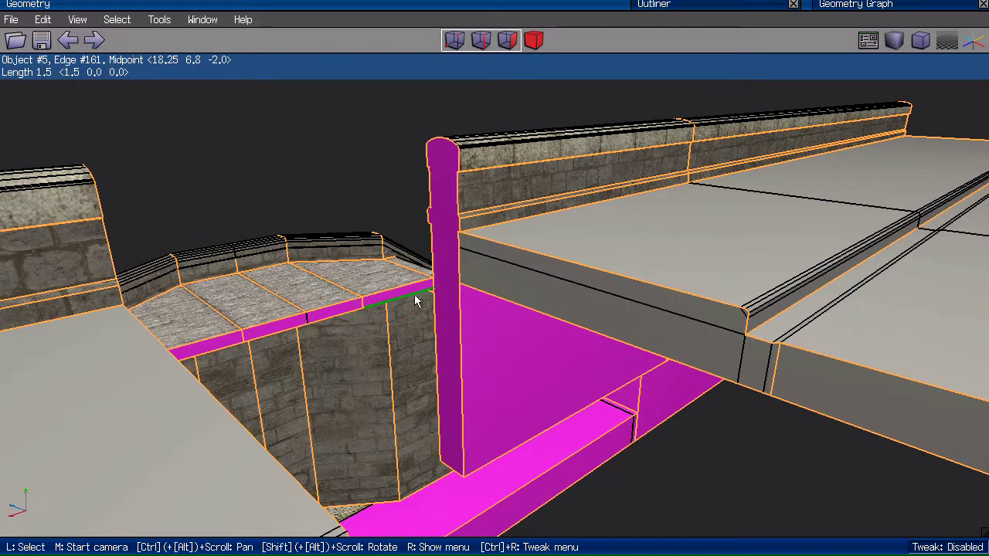
scroll(345, 203, "up", 1)
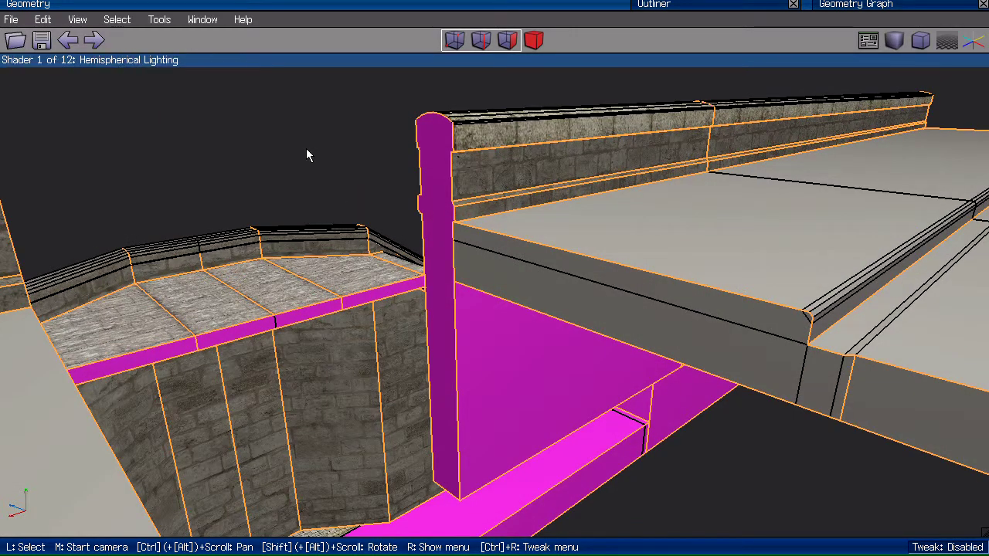
scroll(281, 147, "up", 2)
key("m")
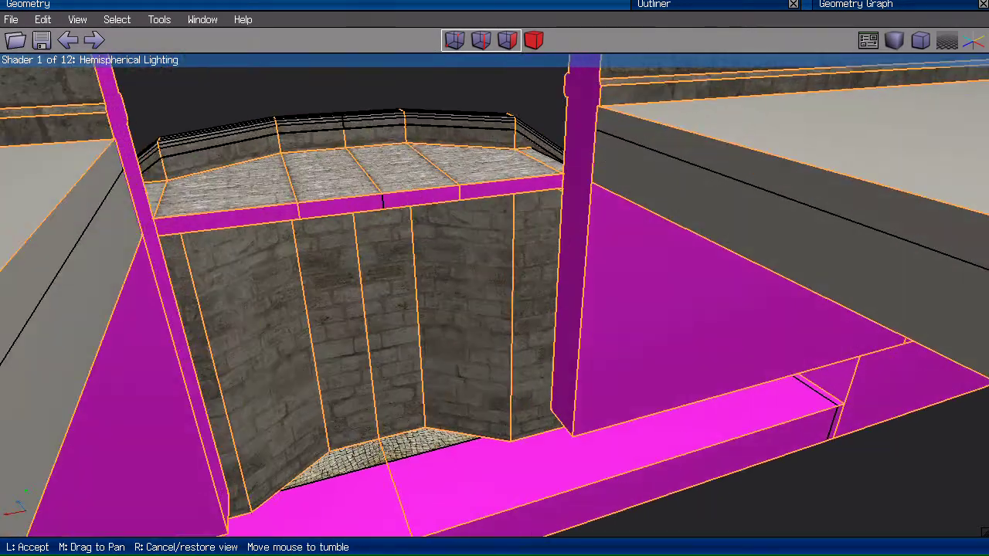
Select the four Hole faces along the terrace's open edge and Shell Extrude them 0.75 along their normal.
left_click(280, 227)
left_click(371, 225)
left_click(390, 218, "shift")
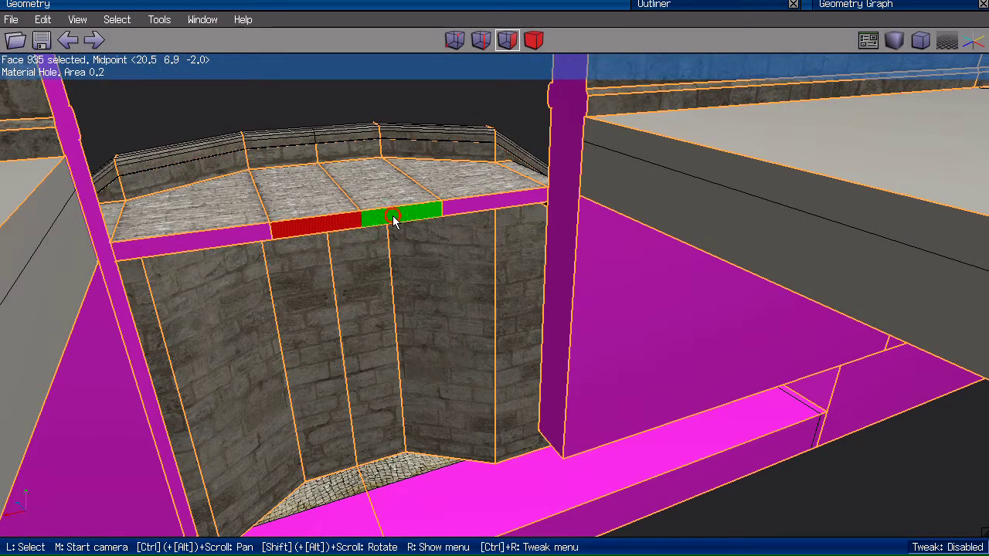
left_click(474, 210, "shift")
left_click(220, 241, "shift")
left_click(226, 239, "shift")
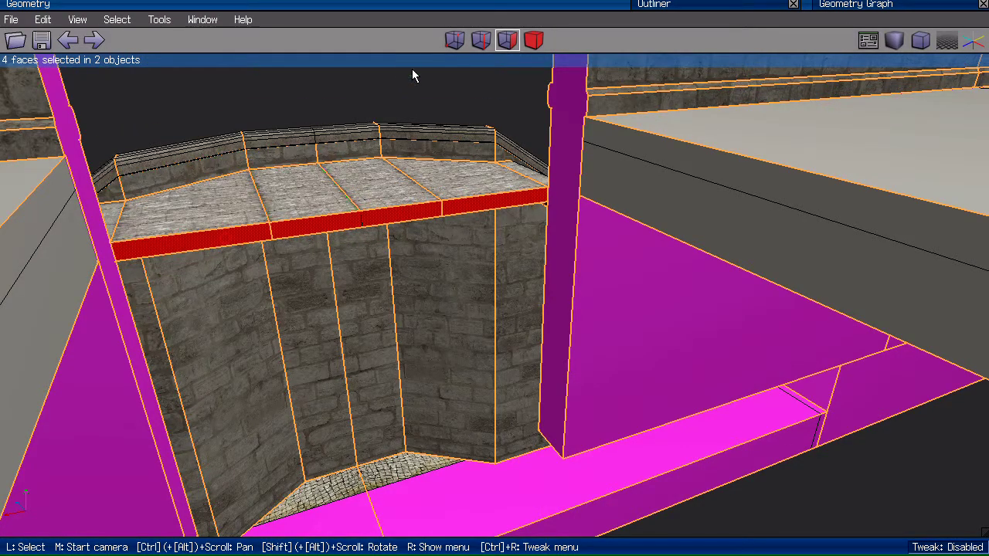
key("m")
left_click(306, 104)
right_click(306, 105)
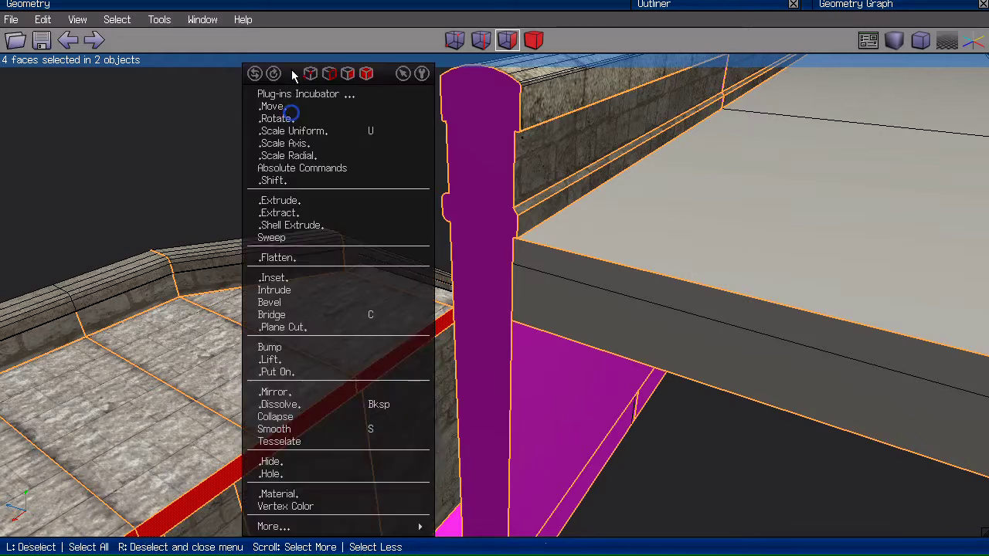
left_click(306, 224)
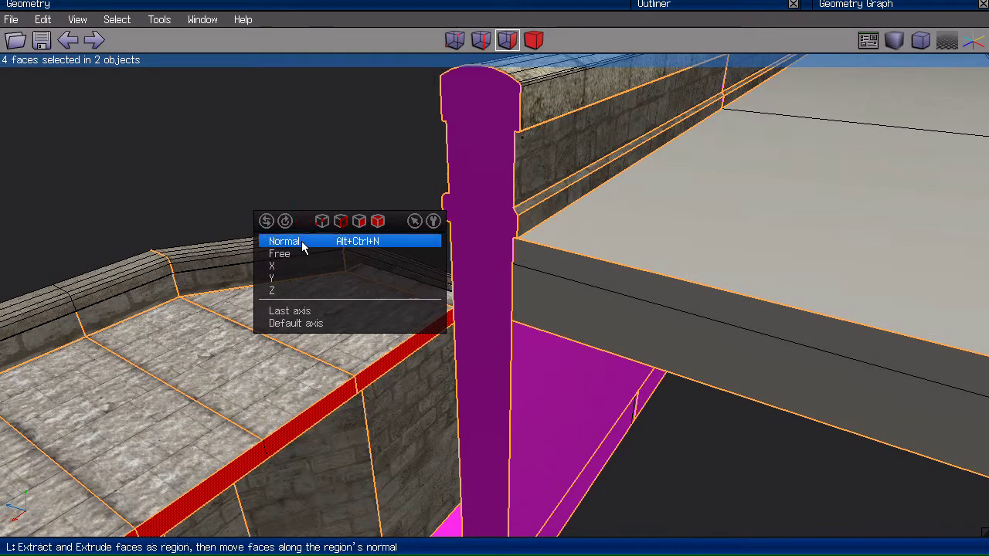
left_click(281, 240)
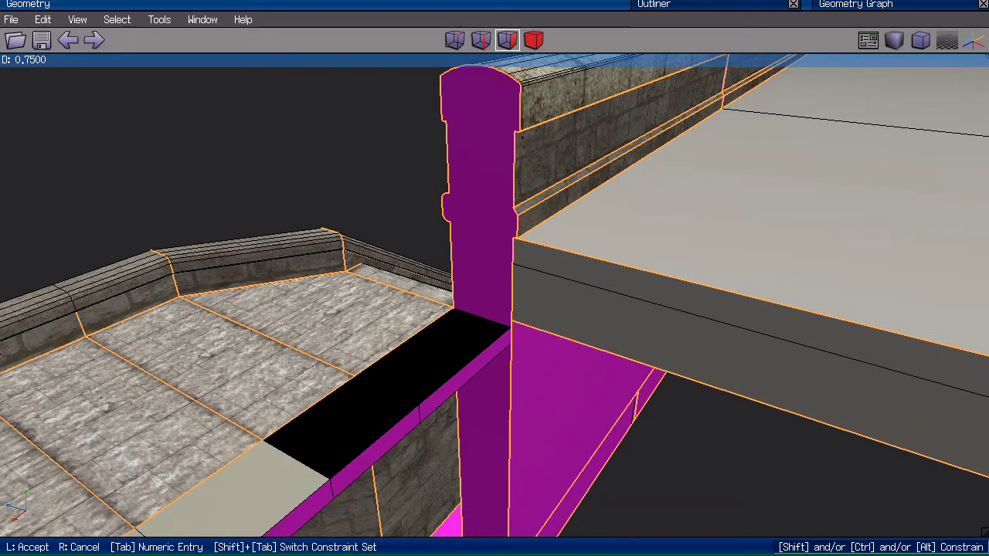
left_click(303, 246)
scroll(297, 126, "down", 5)
Assign the default material to both newly extruded strip objects as whole bodies.
key("b")
double_click(729, 6)
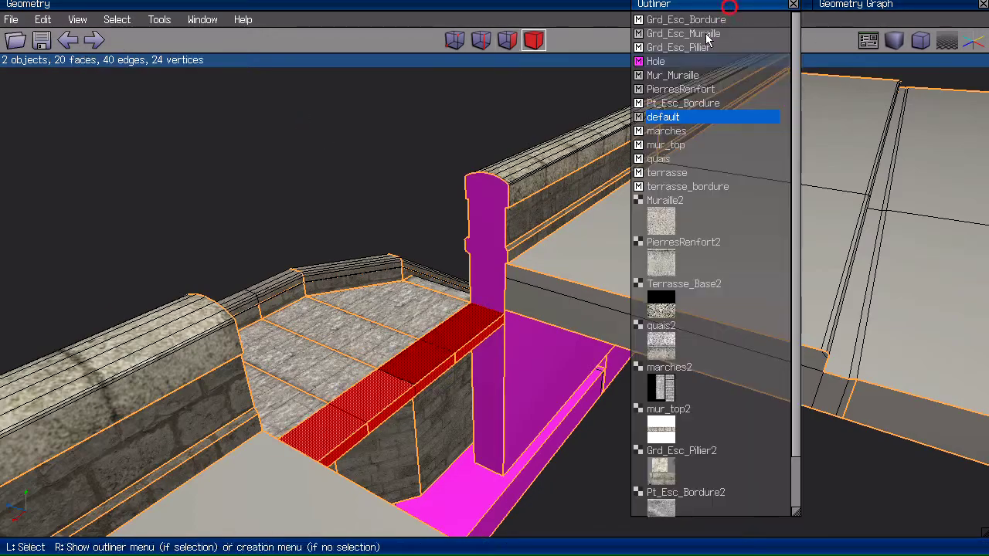
right_click(671, 121)
left_click(676, 125)
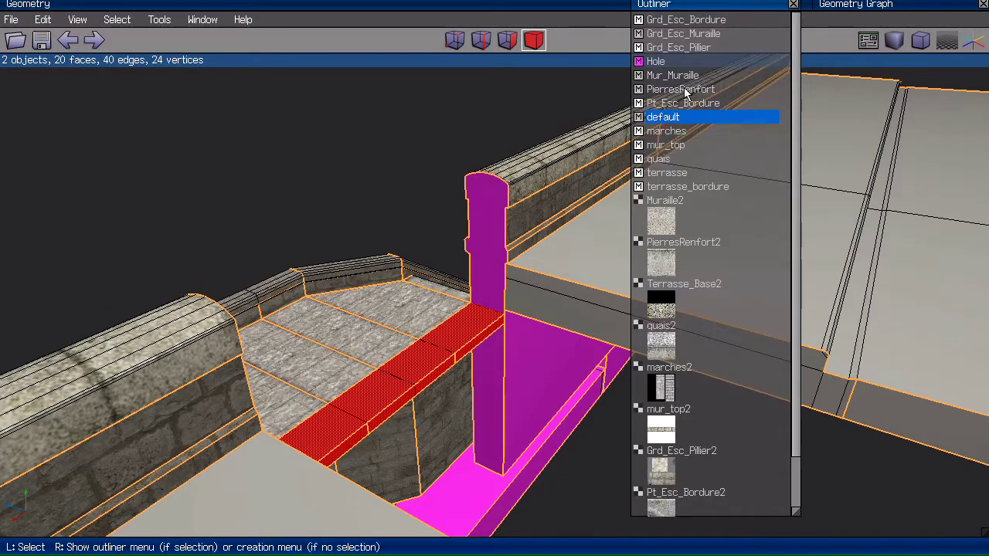
left_click(740, 7)
Apply Auto-Smooth to the two strip objects, weld them into a single object, and clear the resulting vertex selection.
right_click(408, 95)
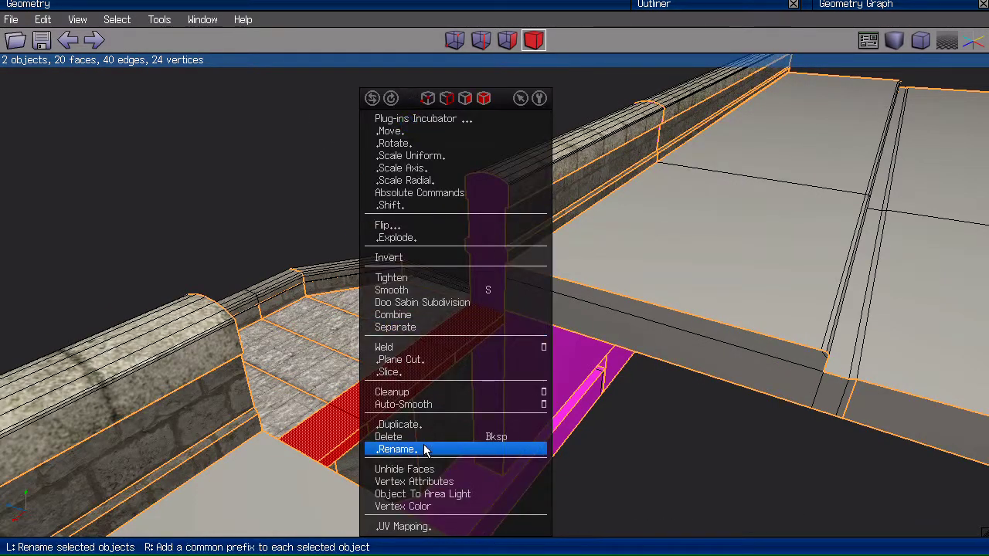
left_click(424, 408)
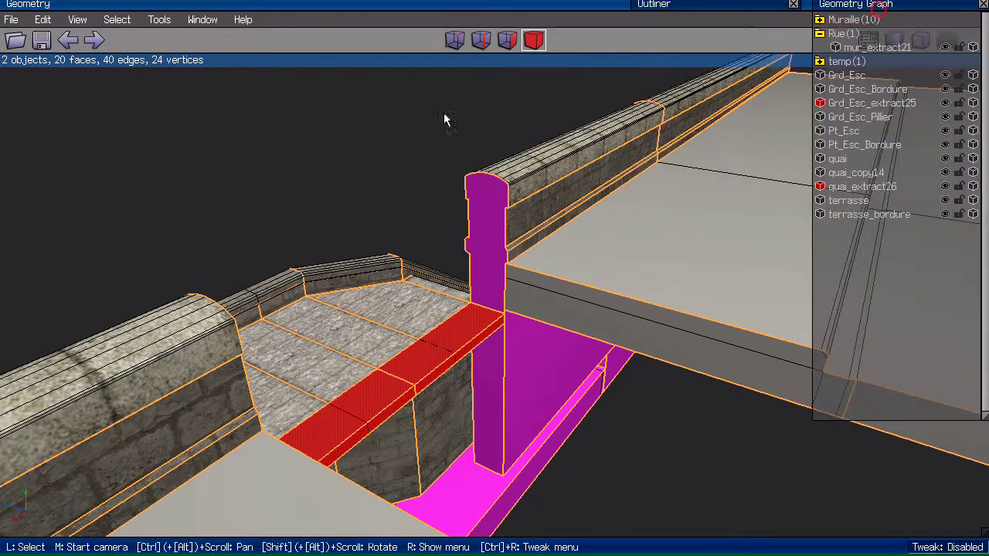
middle_click(389, 130)
left_click(390, 136)
right_click(337, 143)
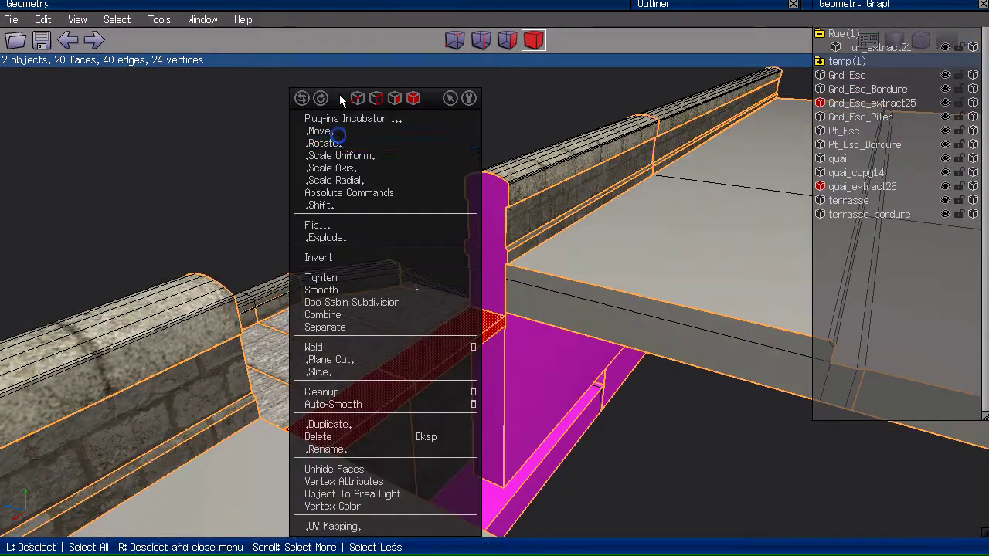
left_click(355, 350)
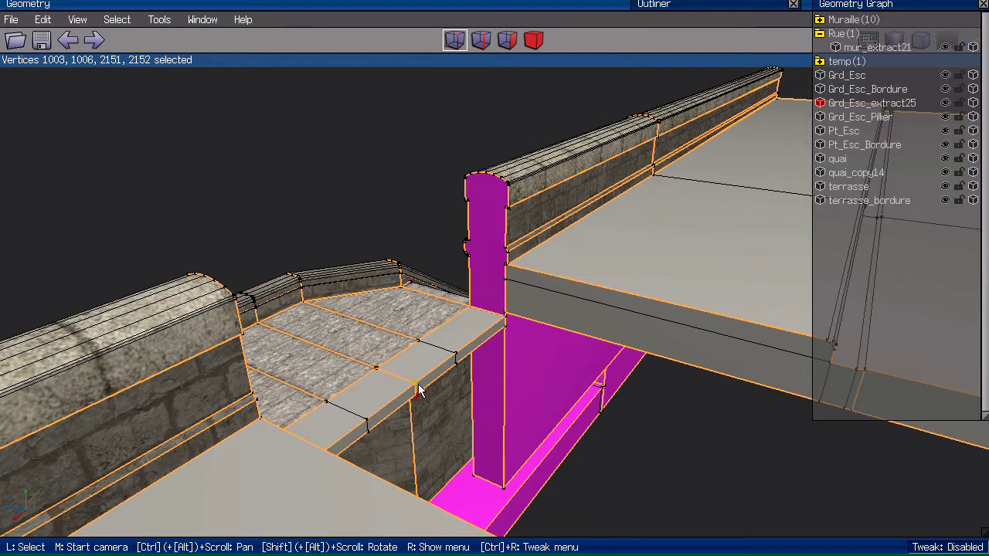
scroll(405, 376, "up", 1)
key("a")
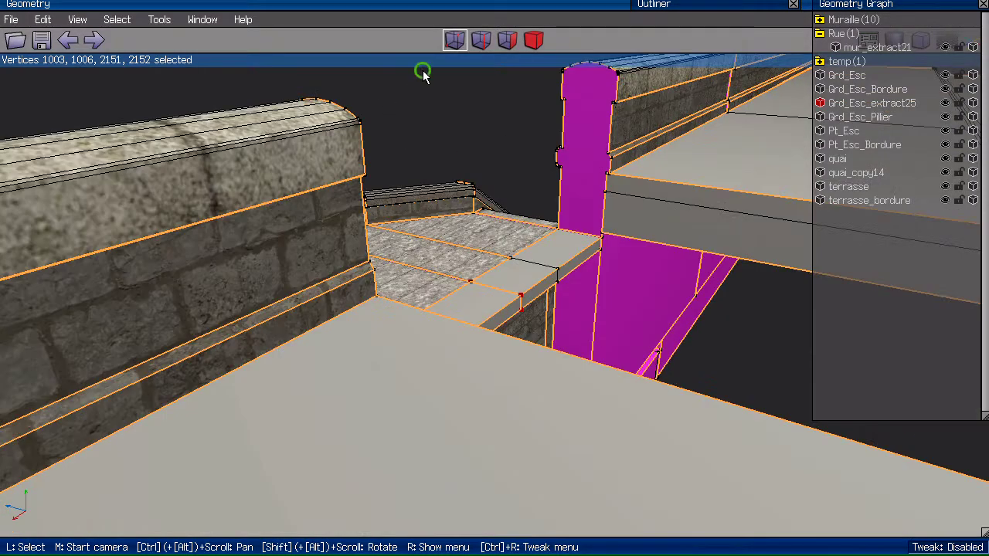
middle_click(423, 73)
left_click(412, 366)
key("space")
Rename the welded strip object Esc_JonctionRue and move it into the Rue folder.
left_click(607, 295)
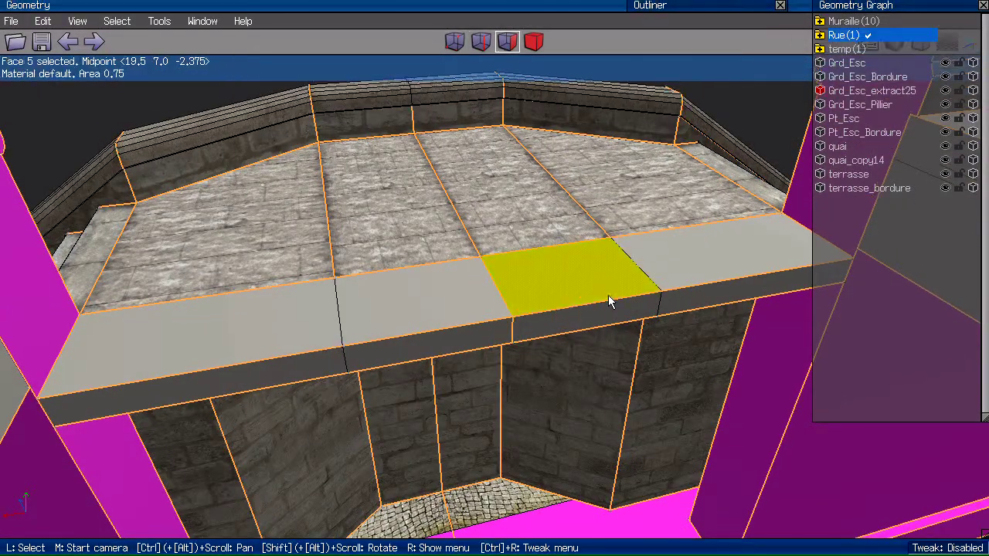
key("b")
left_click(851, 92)
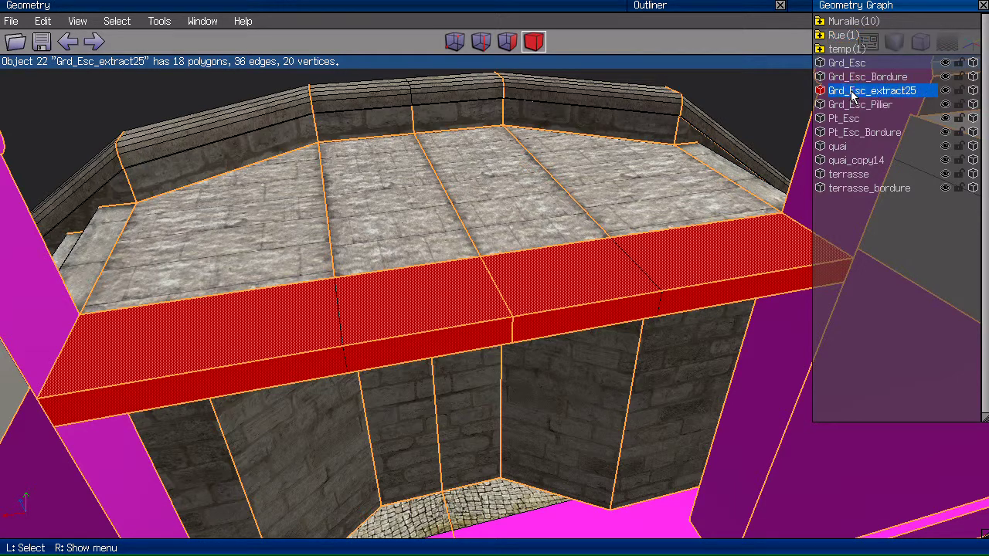
double_click(853, 92)
type("Es")
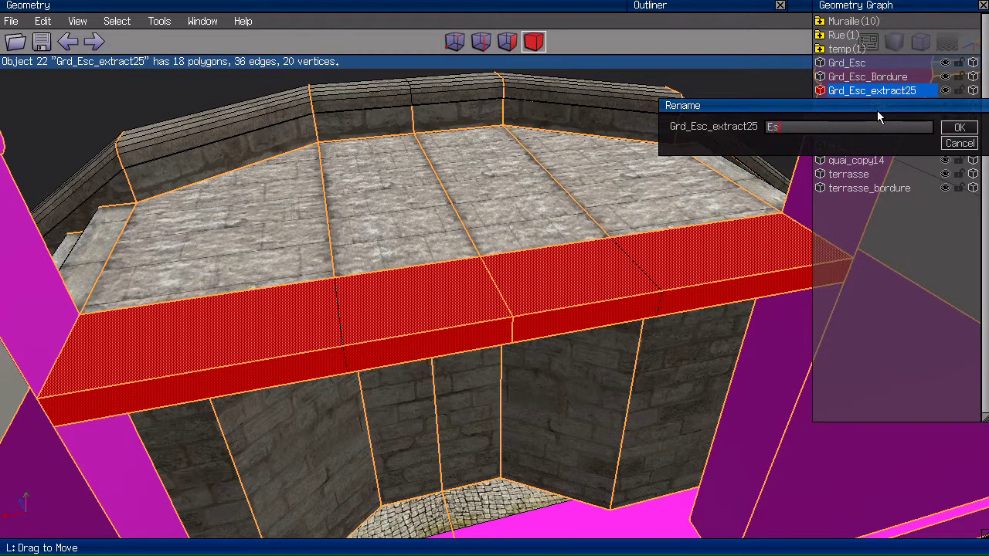
type("c_JonctionRue")
key("Return")
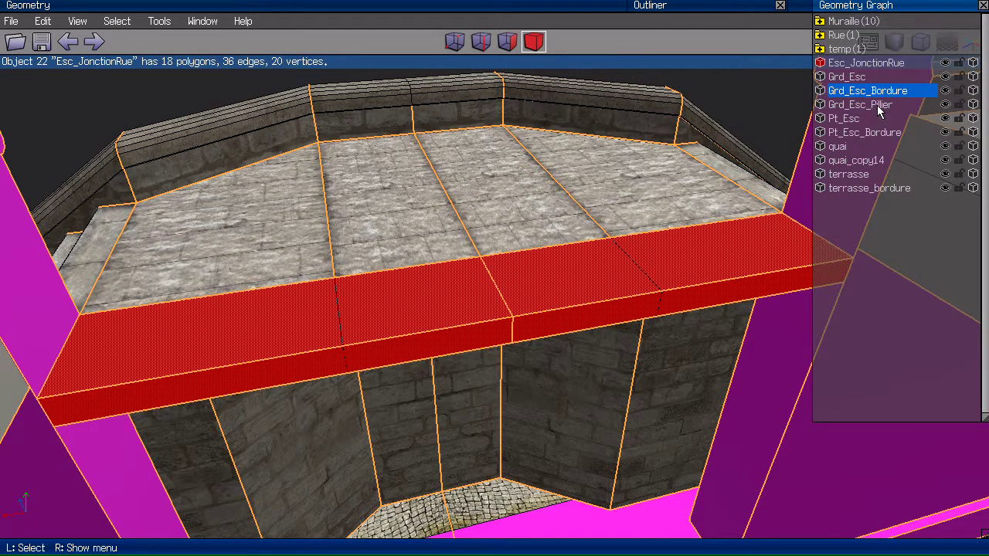
right_click(838, 36)
left_click(864, 31)
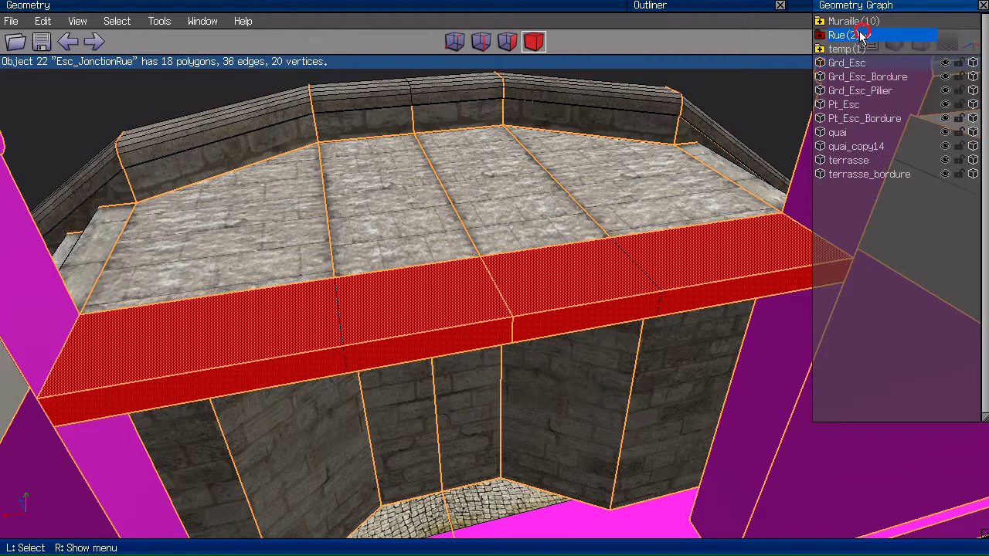
Clear the selection and measure the distance between the junction strip's upper front vertex and the pavement's upper corner vertex.
scroll(926, 6, "up", 1)
middle_click(627, 193)
left_click(634, 194)
key("space")
middle_click(627, 184)
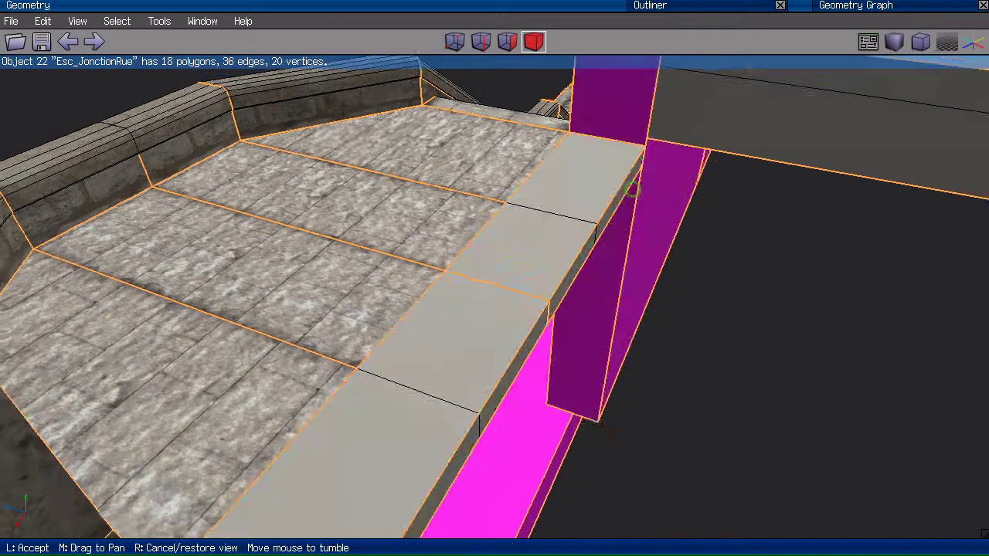
left_click(633, 205)
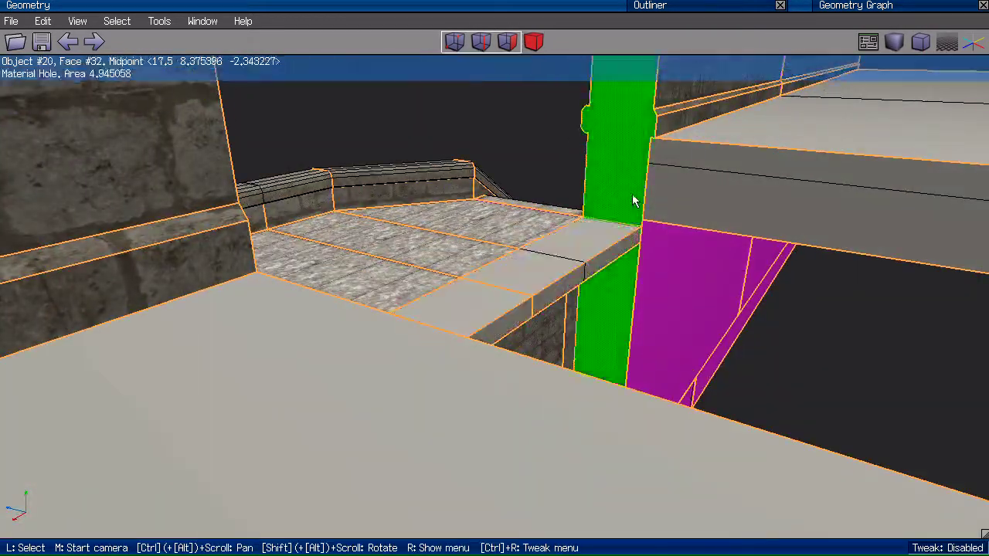
left_click(585, 268)
right_click(652, 139)
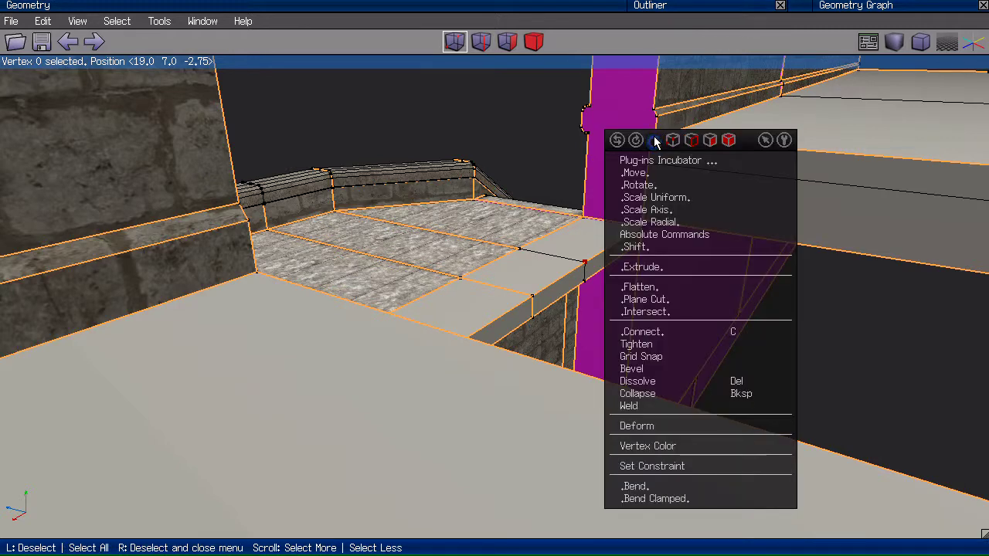
left_click(491, 115)
left_click(655, 143)
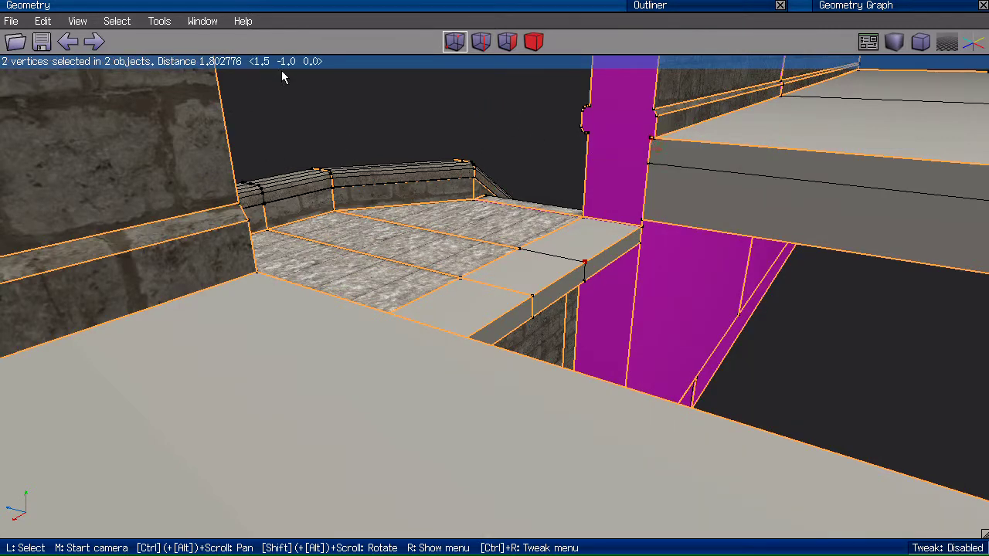
middle_click(345, 104)
left_click(559, 153)
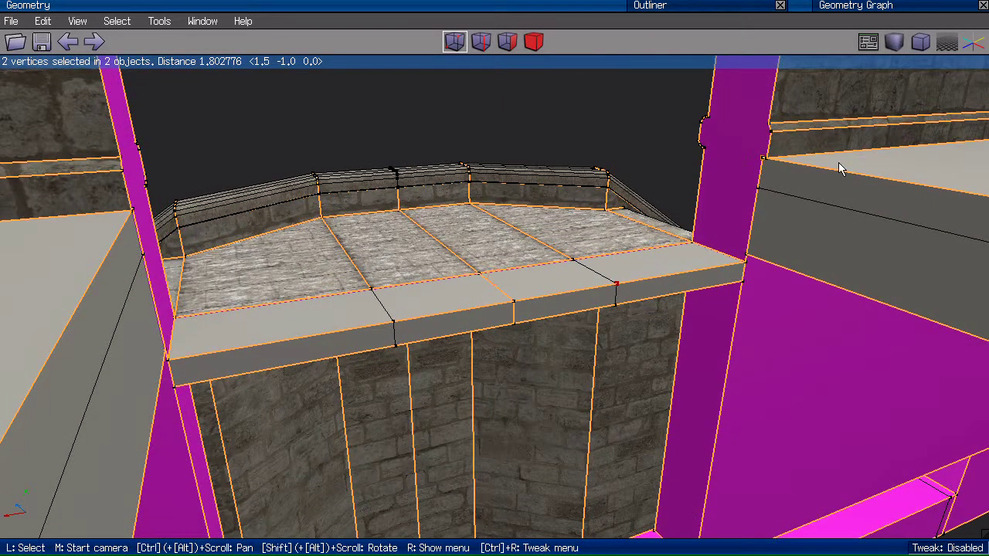
Measure the height of a vertical edge on the junction strip's front side and examine the gap to the street.
left_click(602, 291)
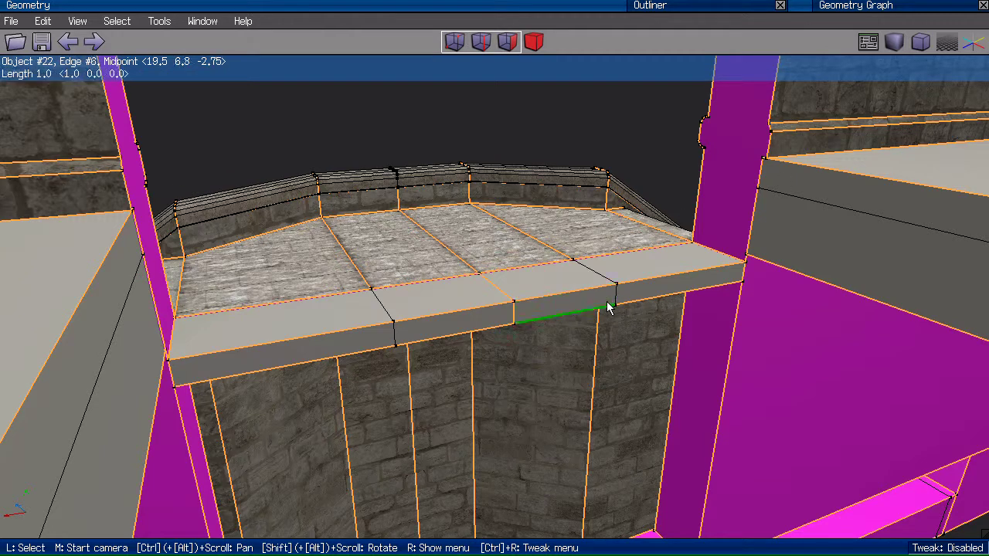
left_click(615, 296)
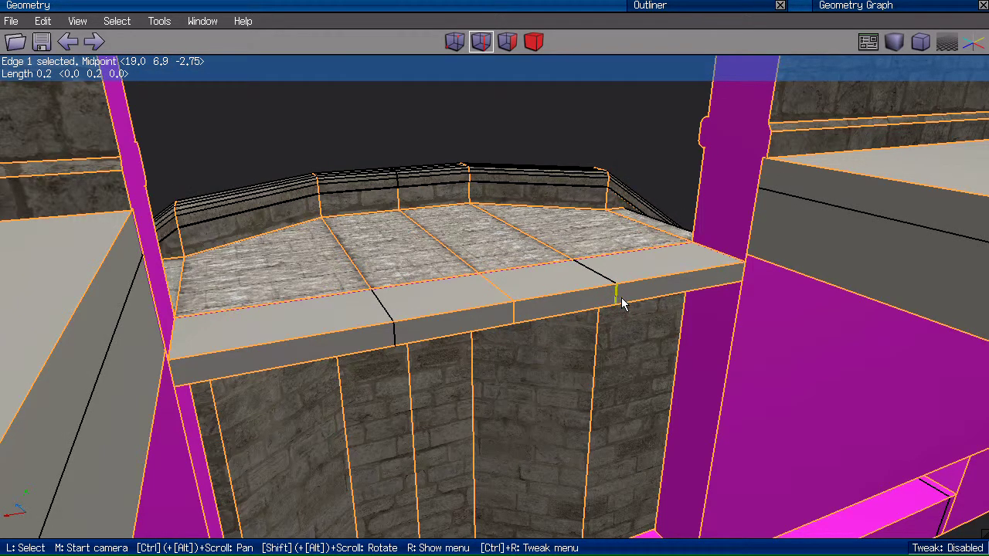
key("m")
left_click(646, 302)
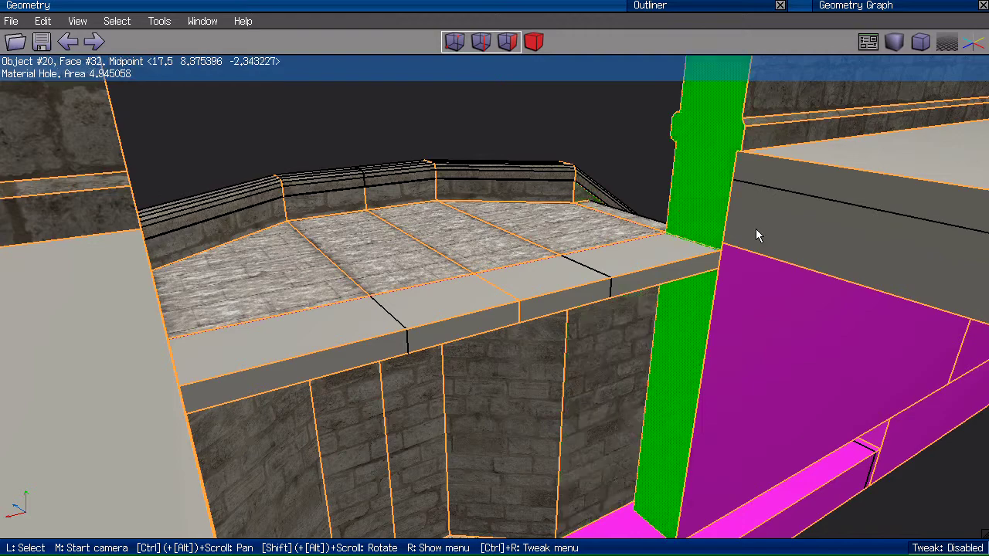
key("m")
left_click(656, 263)
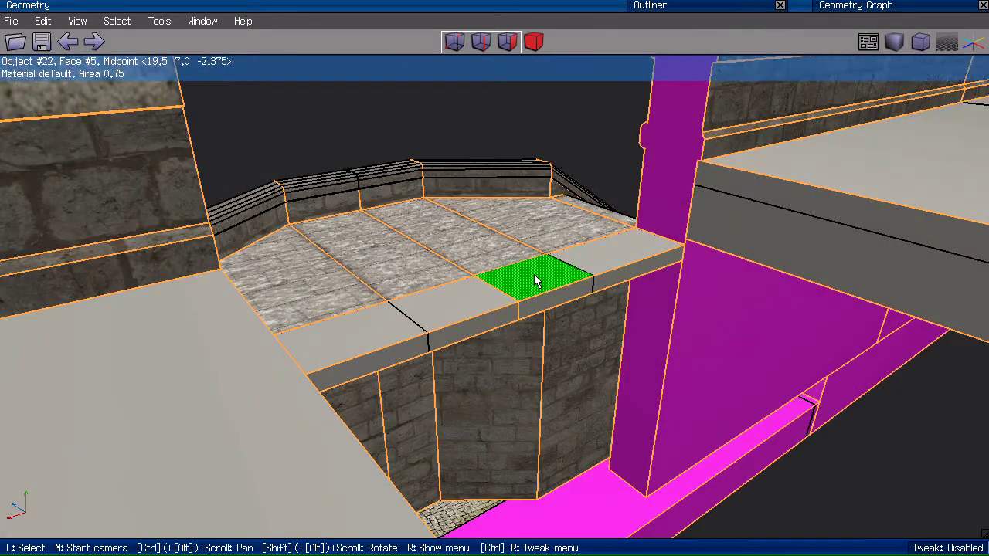
key("b")
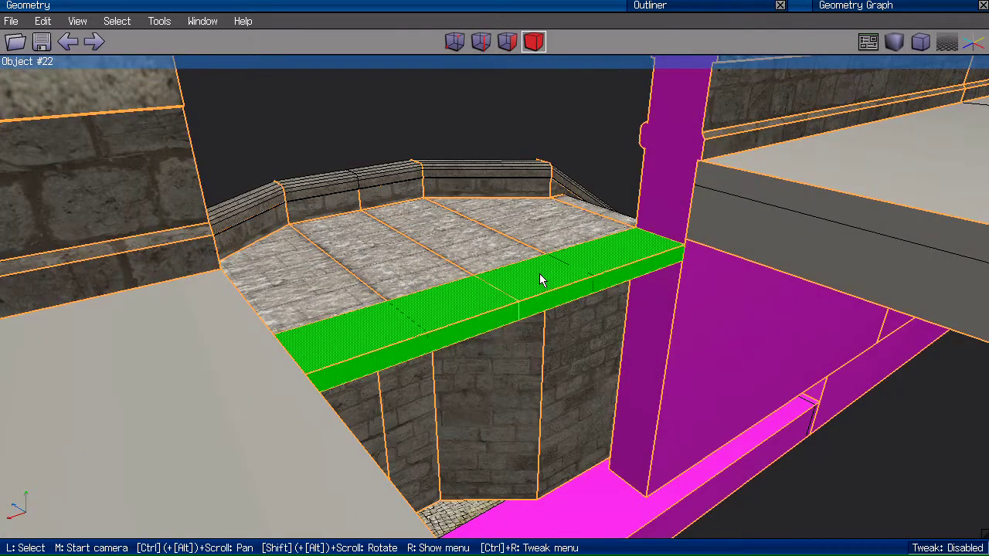
key("m")
left_click(543, 275)
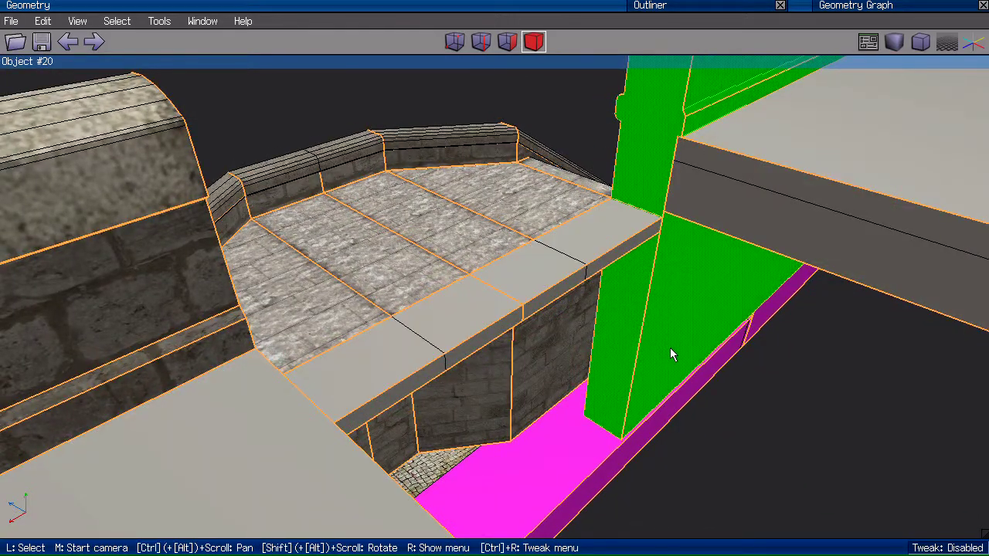
left_click(669, 348)
Select the ring of cross edges around the junction strip and connect them to split it lengthwise through the middle.
key("e")
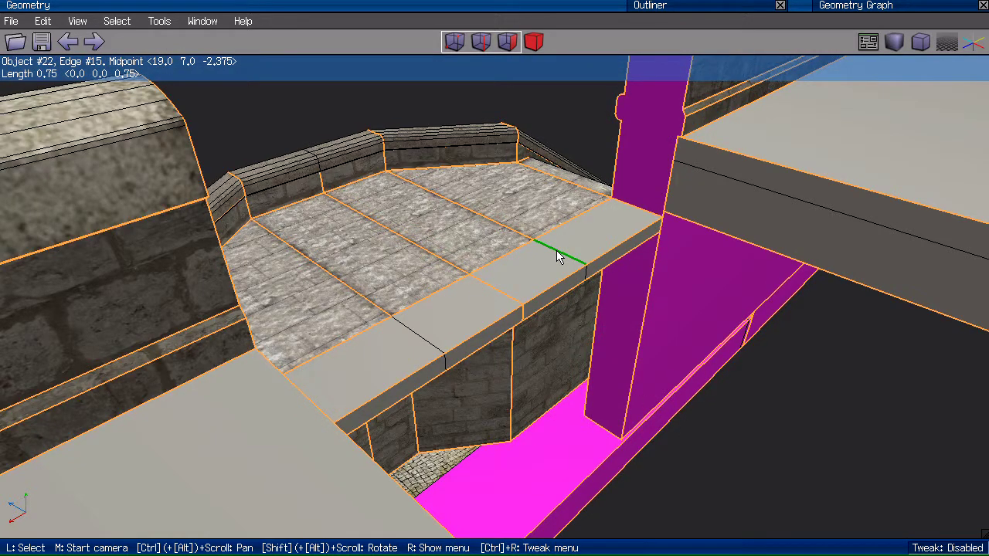
left_click(558, 257)
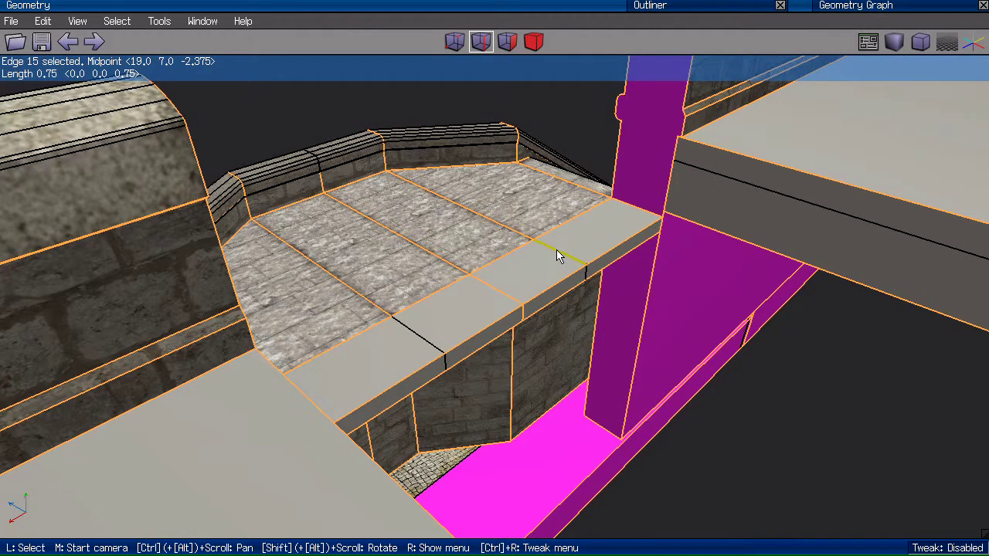
key("m")
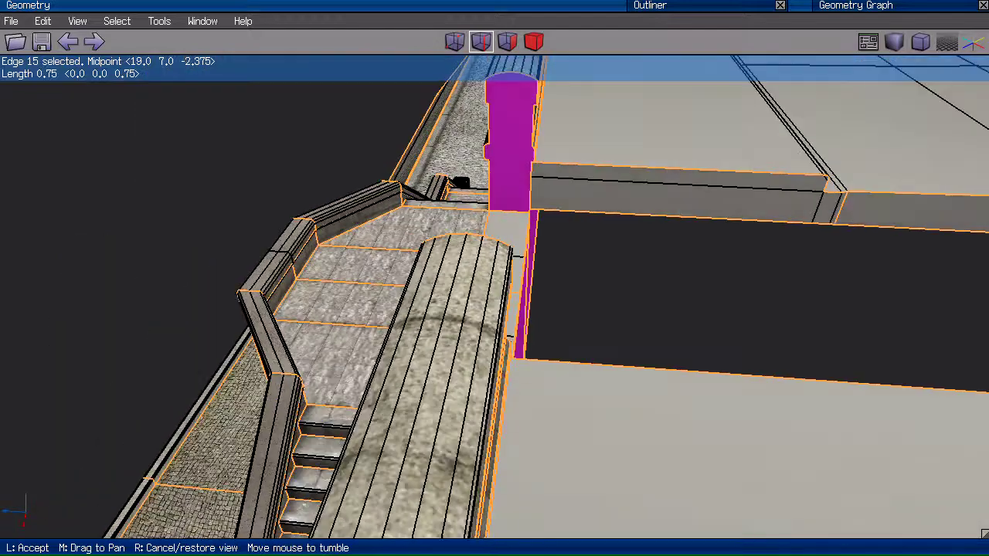
left_click(590, 257)
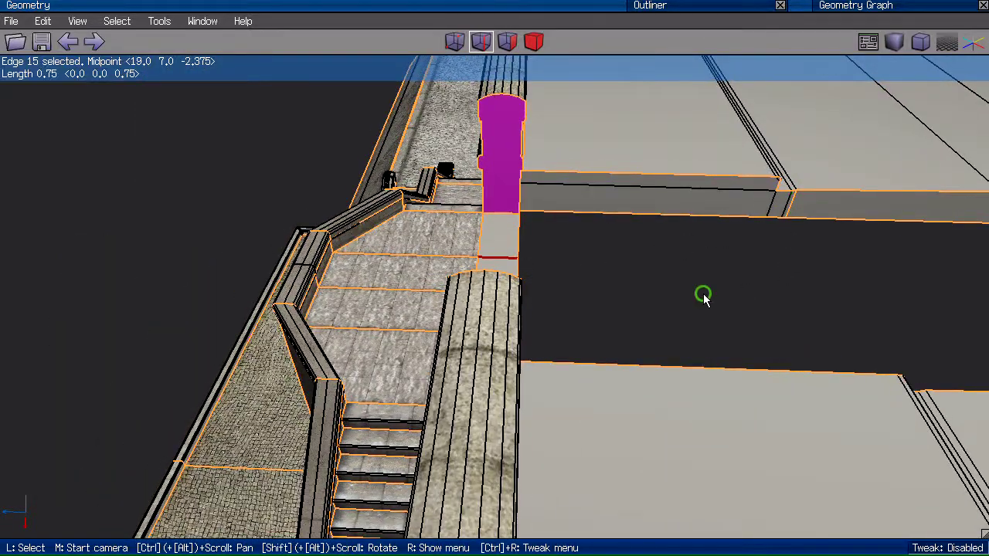
key("m")
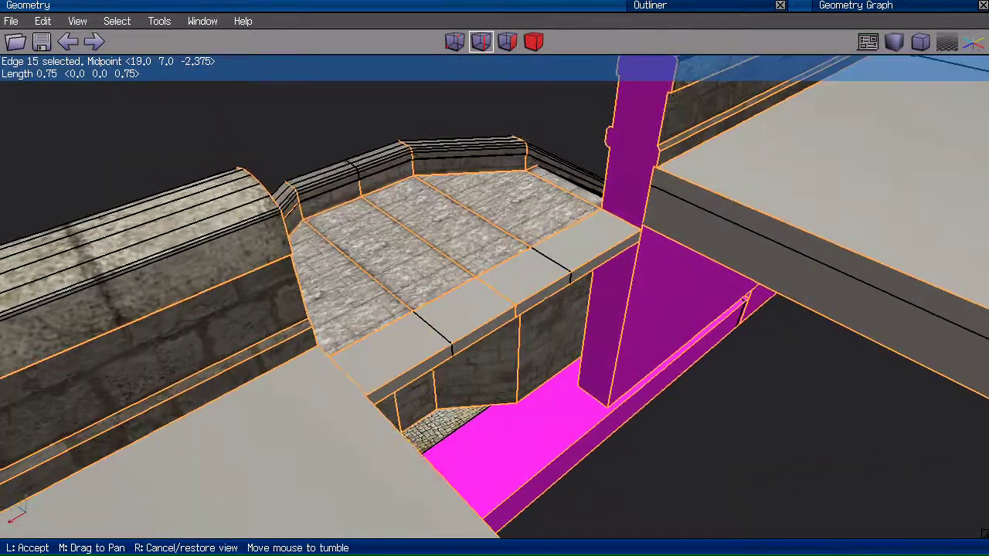
left_click(540, 266)
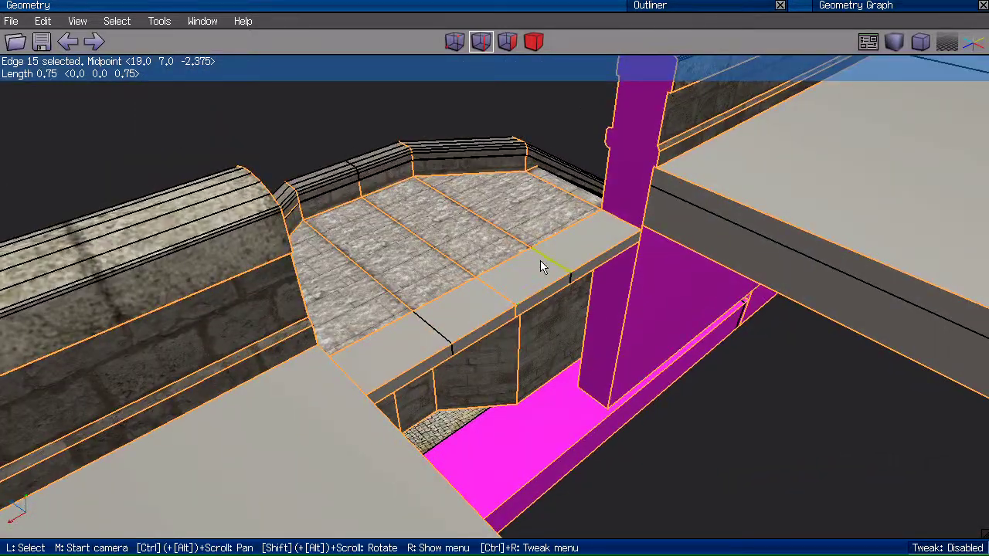
scroll(271, 144, "up", 2)
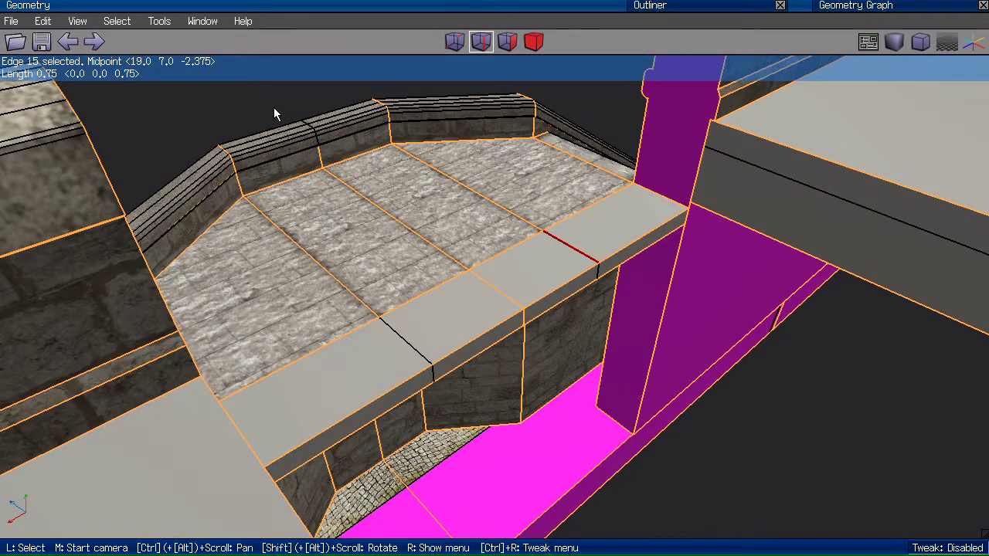
key("g")
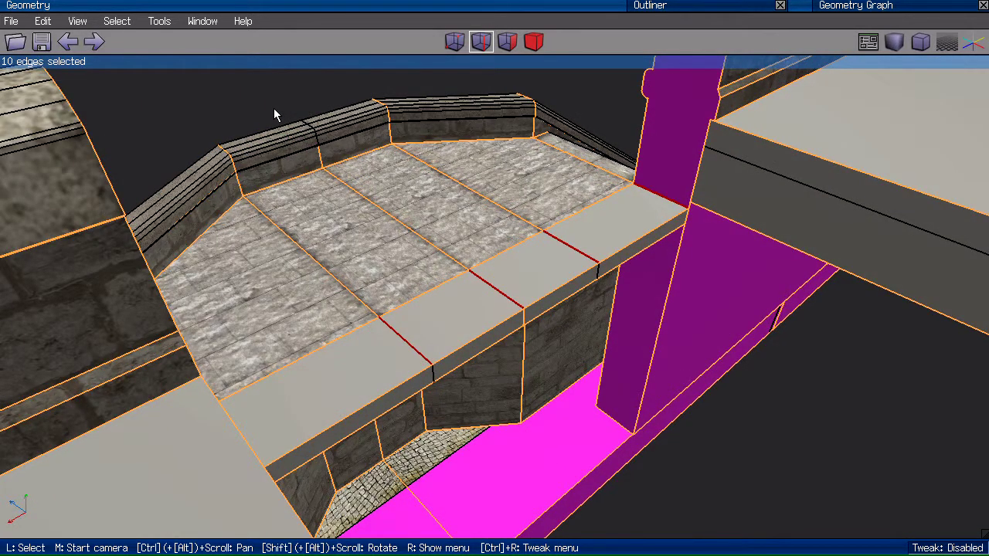
key("c")
Inspect the strip's new lengthwise loop in wireframe and measure the rear half of its central cross edge.
key("w")
middle_click(274, 111)
left_click(274, 111)
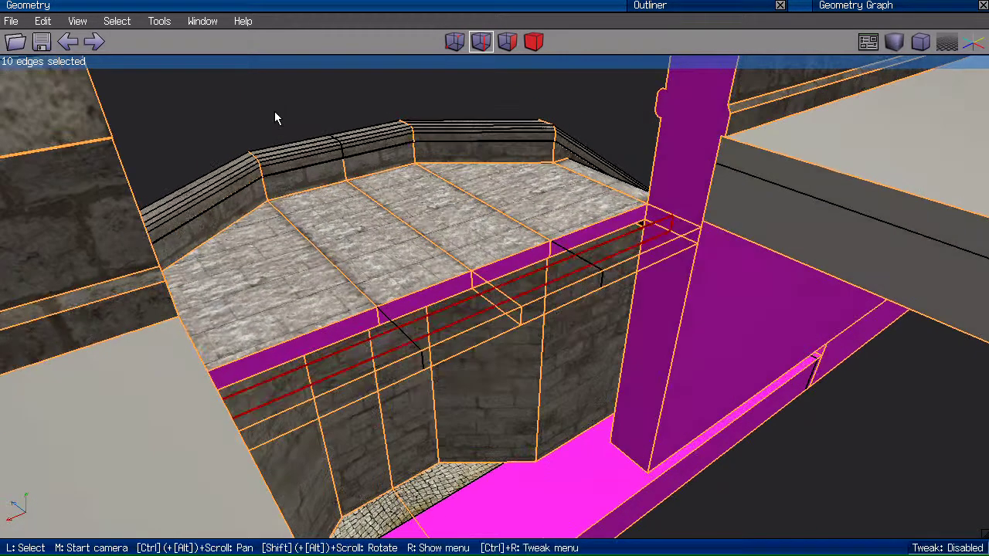
key("w")
key("space")
middle_click(560, 278)
left_click(561, 278)
left_click(482, 280)
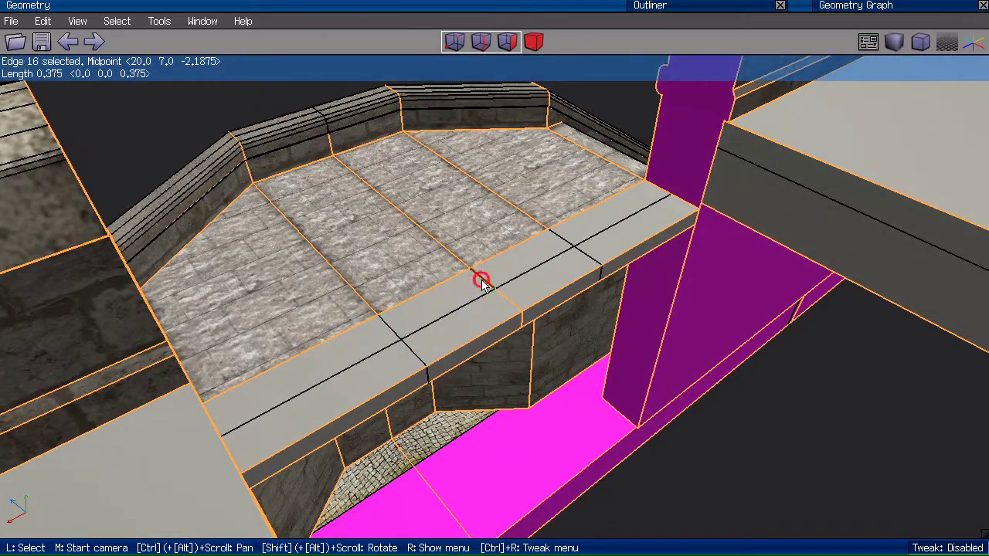
middle_click(553, 199)
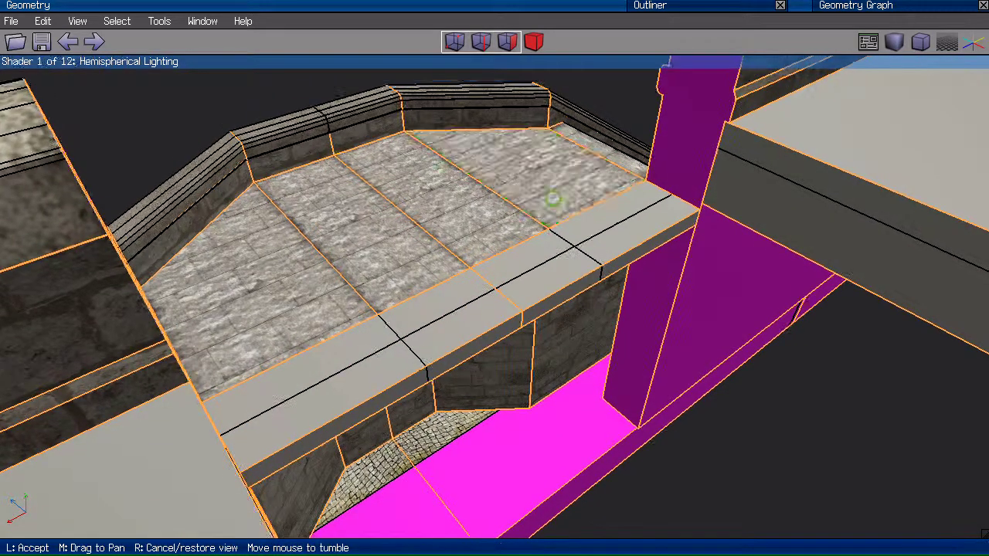
left_click(495, 271)
Start an absolute Snap on the whole strip, using the rear half of its underside's central cross edge as reference.
left_click(494, 291)
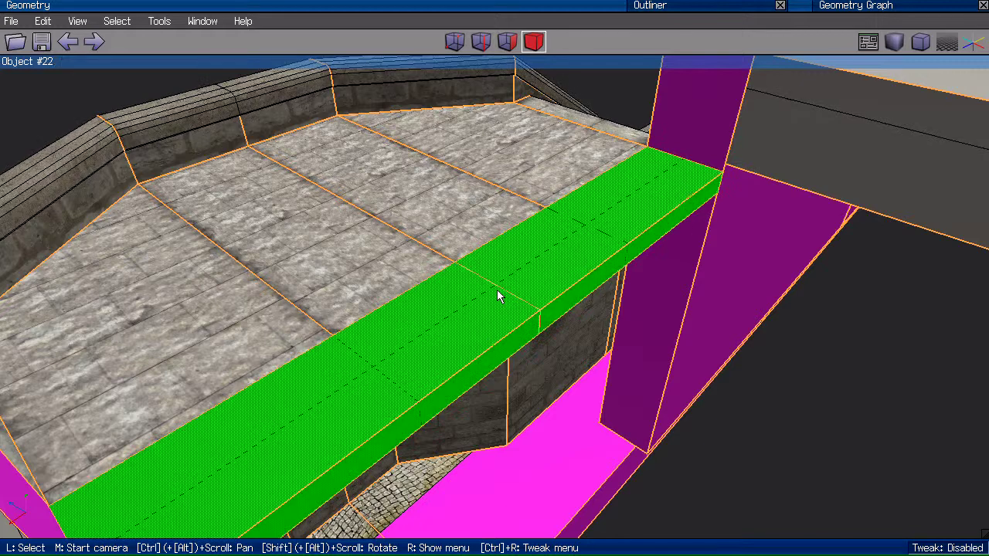
left_click(499, 296)
right_click(498, 291)
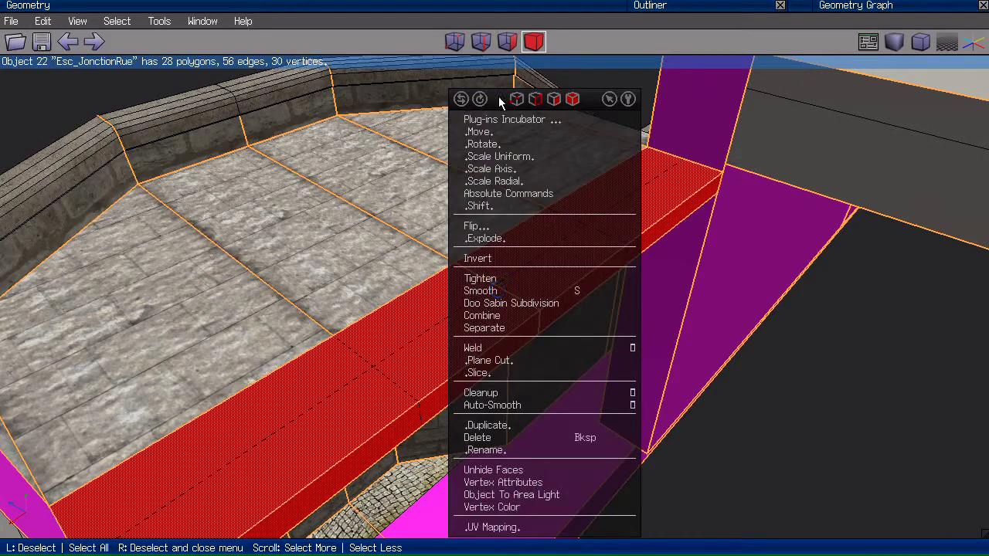
left_click(516, 193)
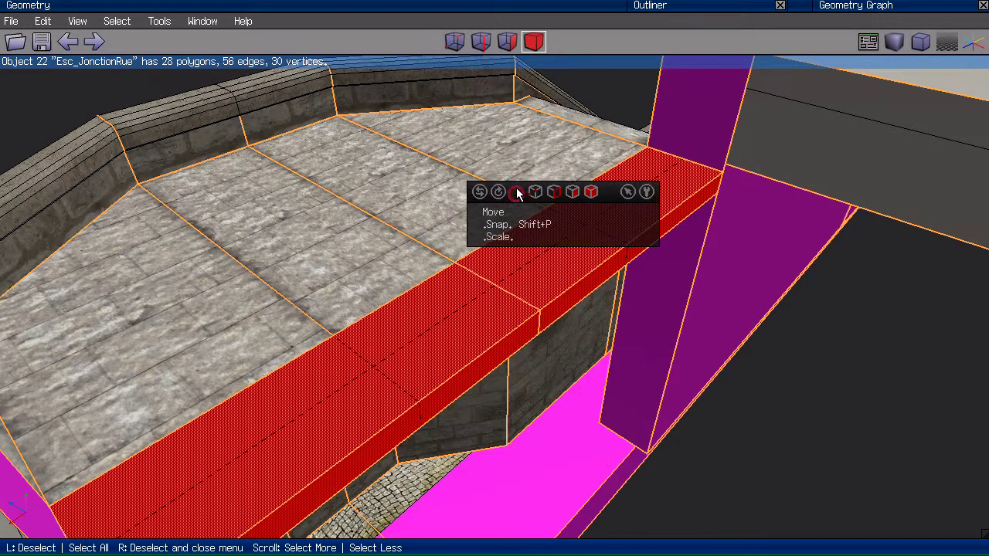
left_click(535, 224)
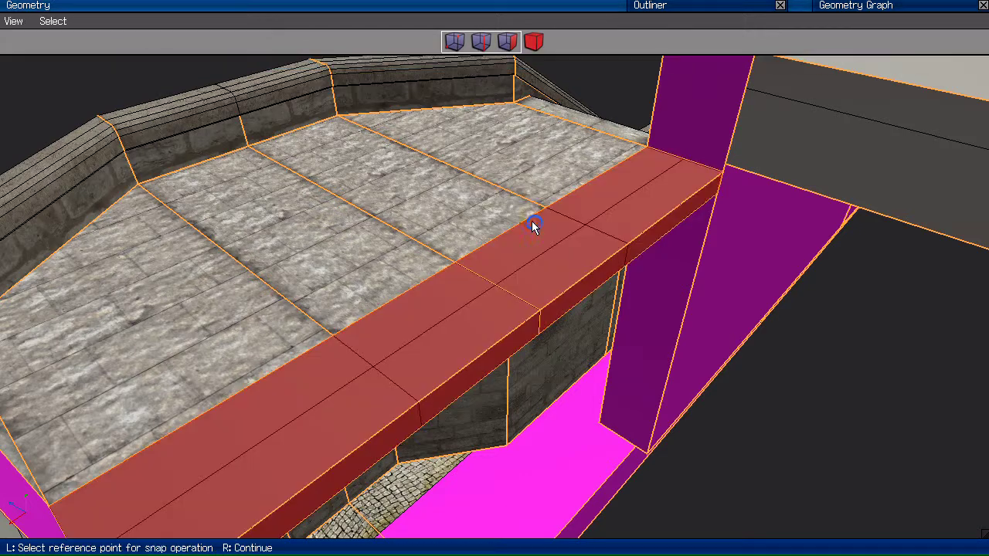
middle_click(471, 181)
left_click(494, 277)
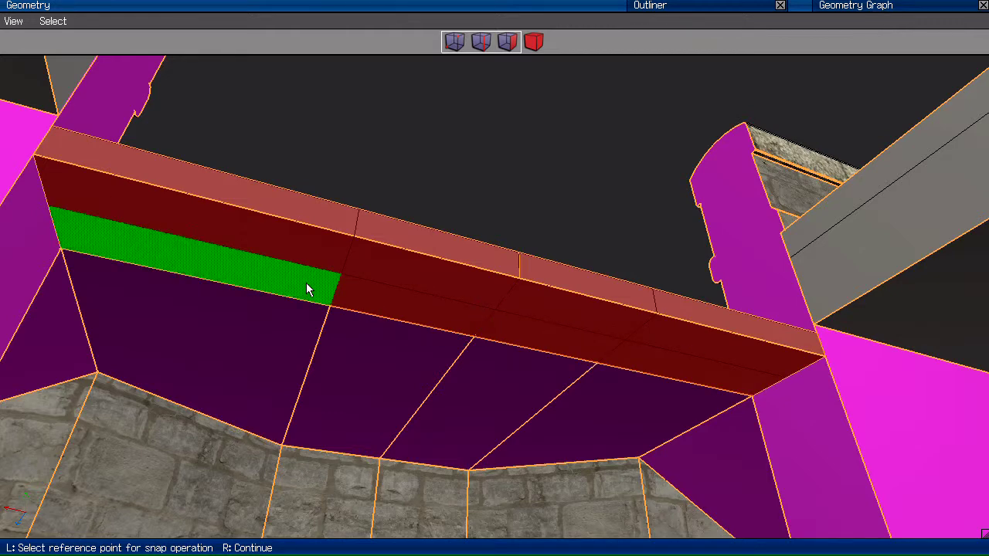
right_click(490, 323)
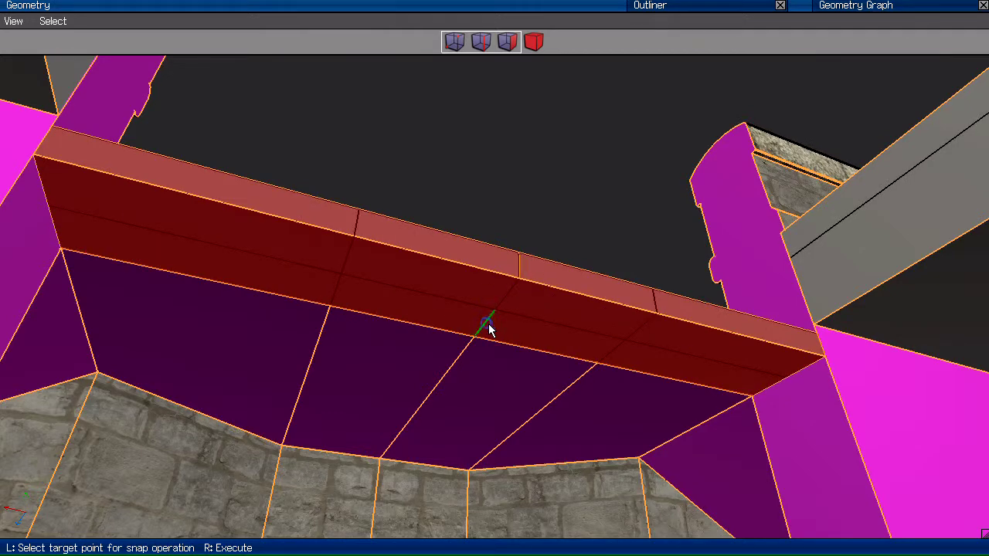
Snap to the front half of the strip's top central cross edge with 5 duplicates, forming a stepped stair.
middle_click(488, 324)
left_click(488, 324)
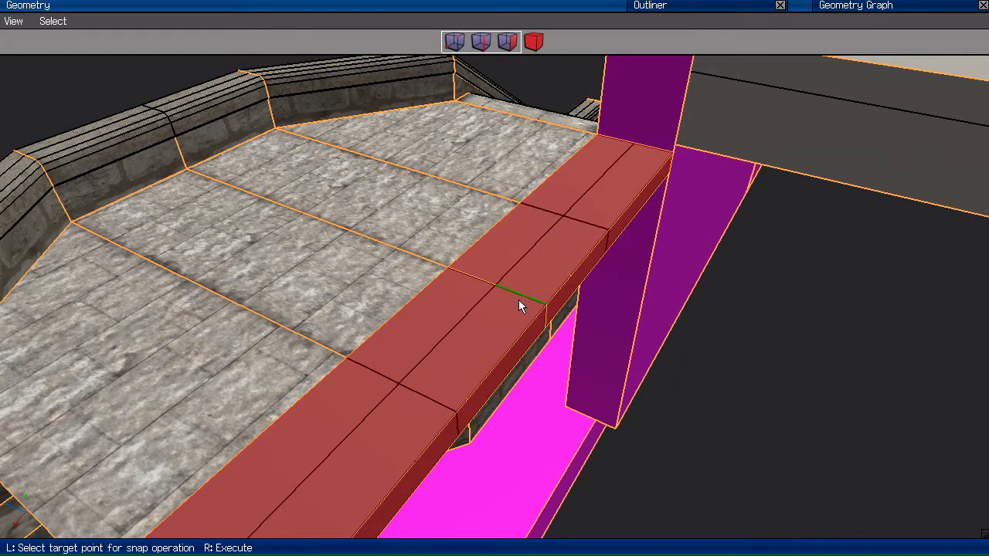
right_click(518, 299)
left_click_drag(433, 366, 386, 364)
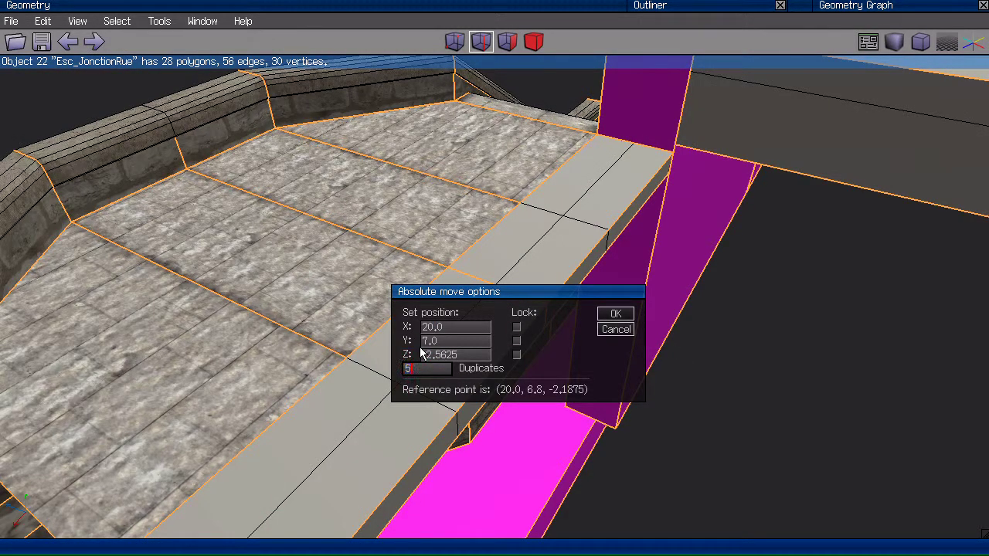
key("Return")
scroll(494, 322, "down", 5)
key("space")
middle_click(672, 273)
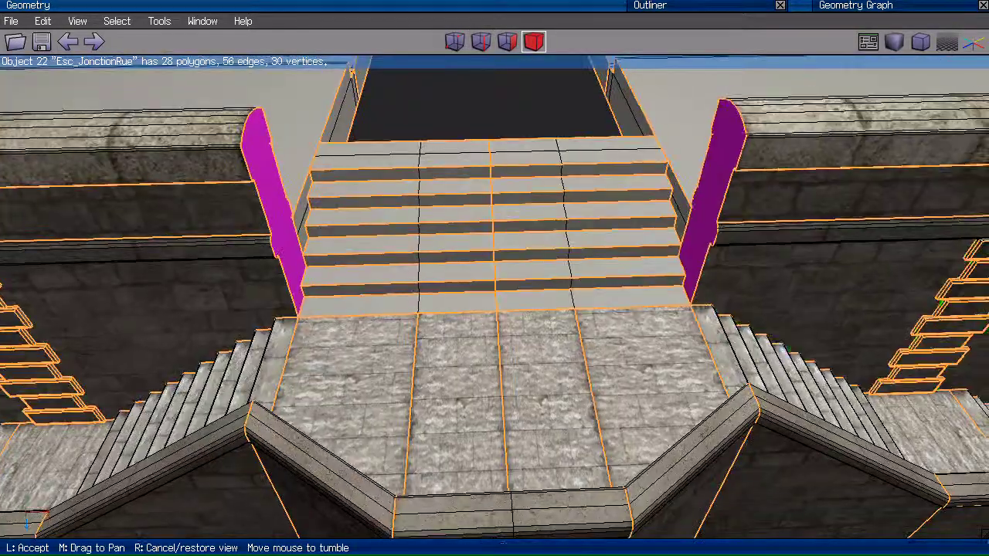
left_click(517, 112)
middle_click(482, 104)
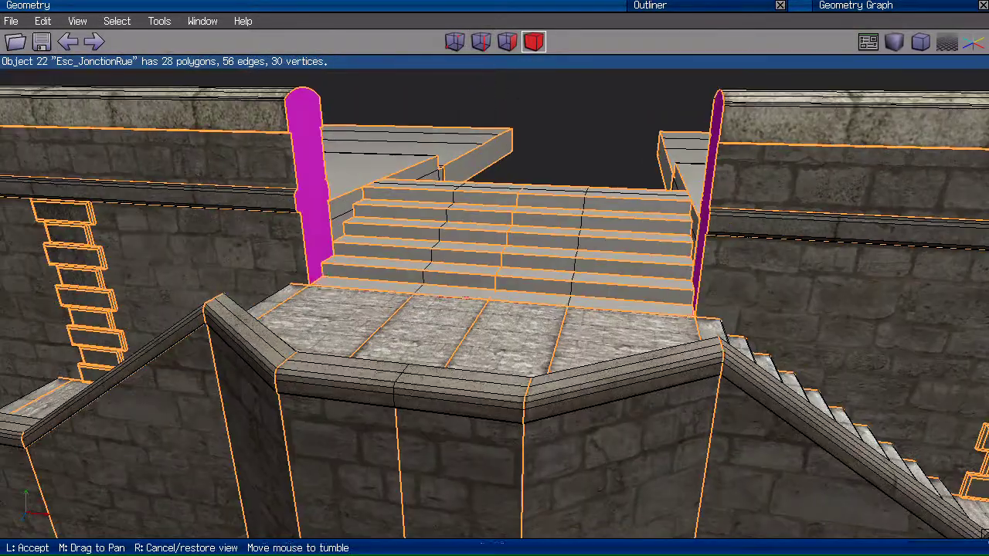
left_click(492, 106)
Weld the six stacked Esc_JonctionRue steps in the Rue folder into a single stair object.
left_click(879, 6)
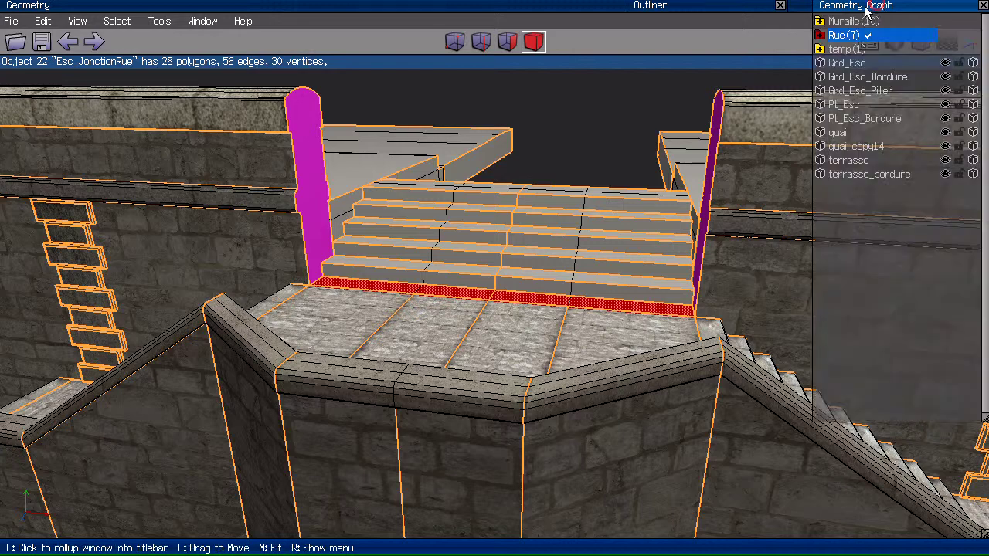
left_click(819, 35)
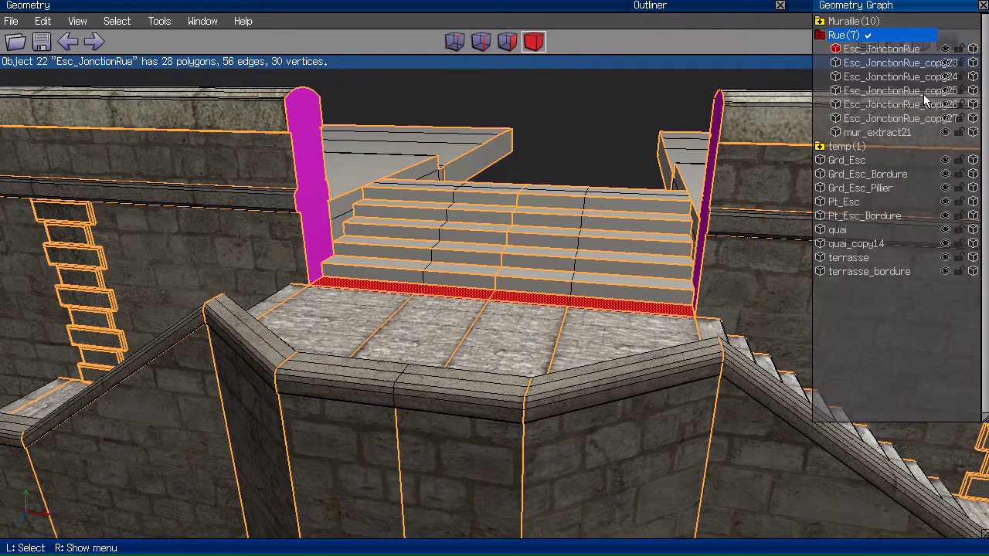
middle_click(508, 103)
left_click(508, 103)
left_click_drag(508, 104, 574, 293)
right_click(516, 104)
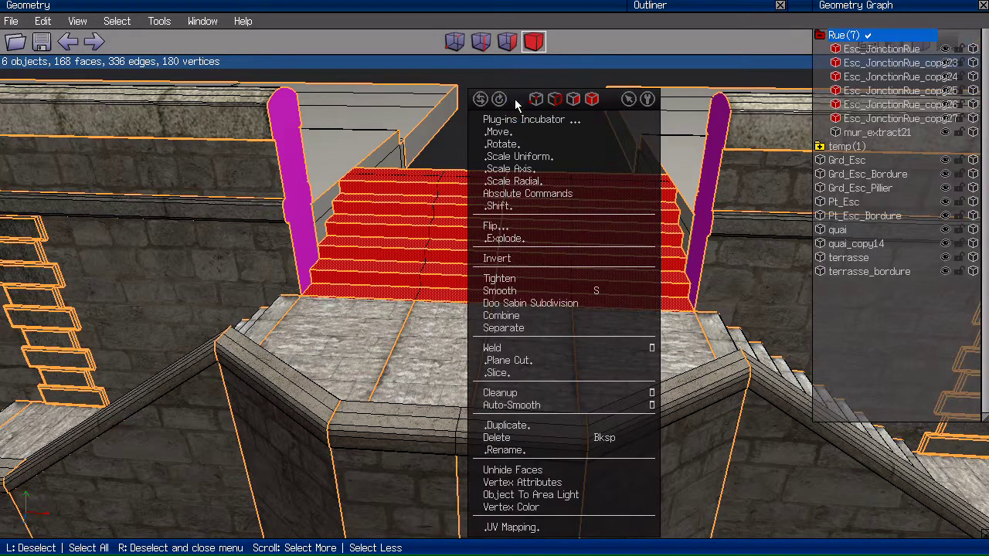
left_click(532, 348)
middle_click(530, 353)
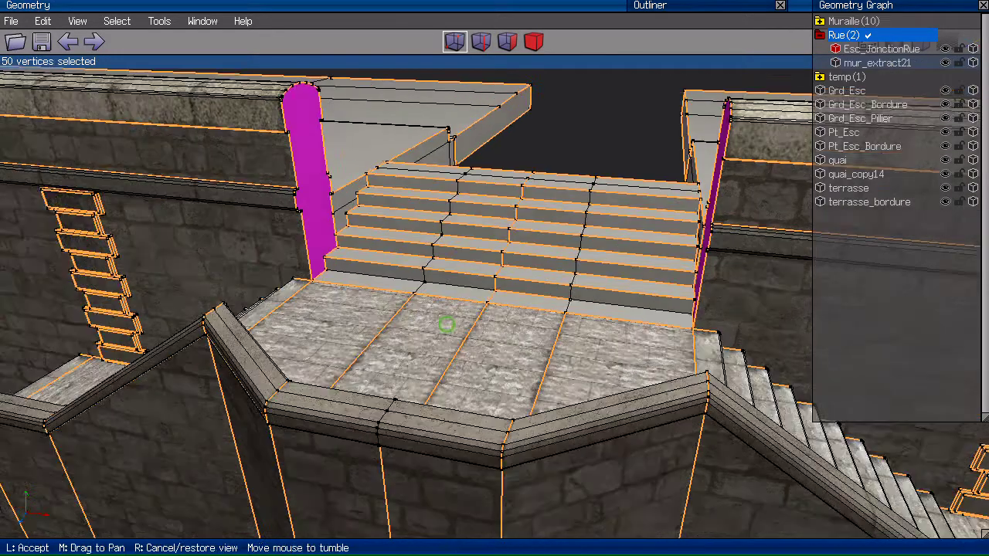
Examine the welded stair's vertices in wireframe and its fit with the terrace and street from the front and behind.
scroll(494, 278, "up", 4)
left_click(630, 163)
middle_click(629, 163)
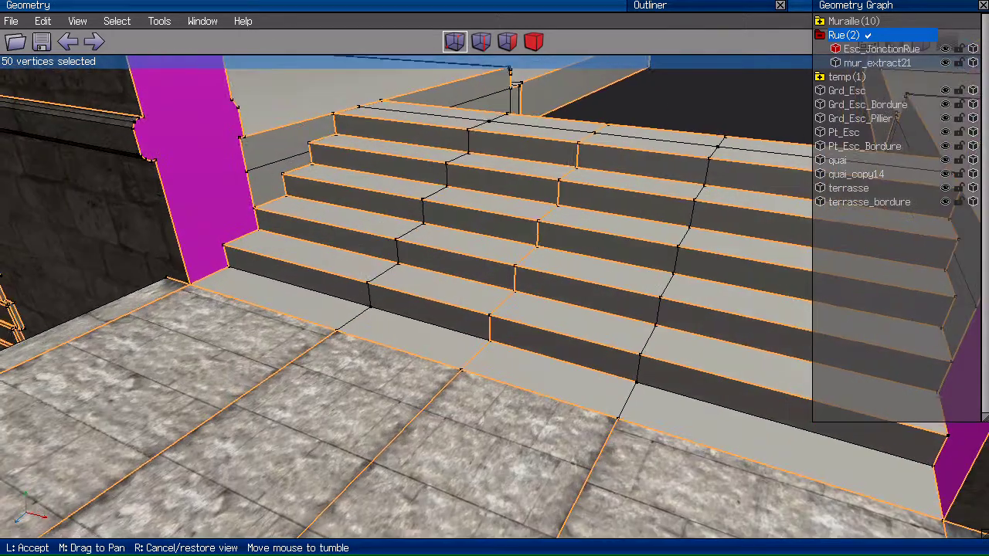
left_click(681, 92)
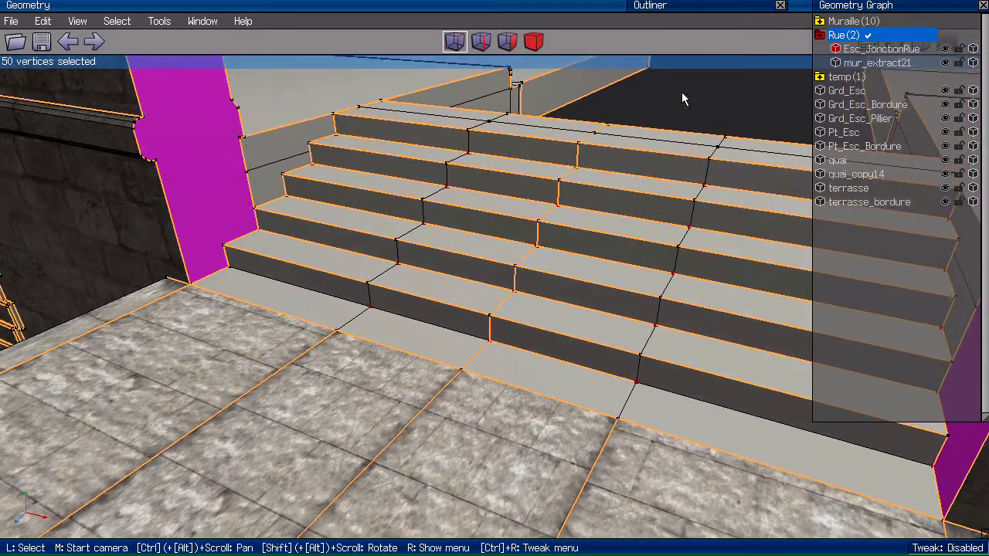
key("w")
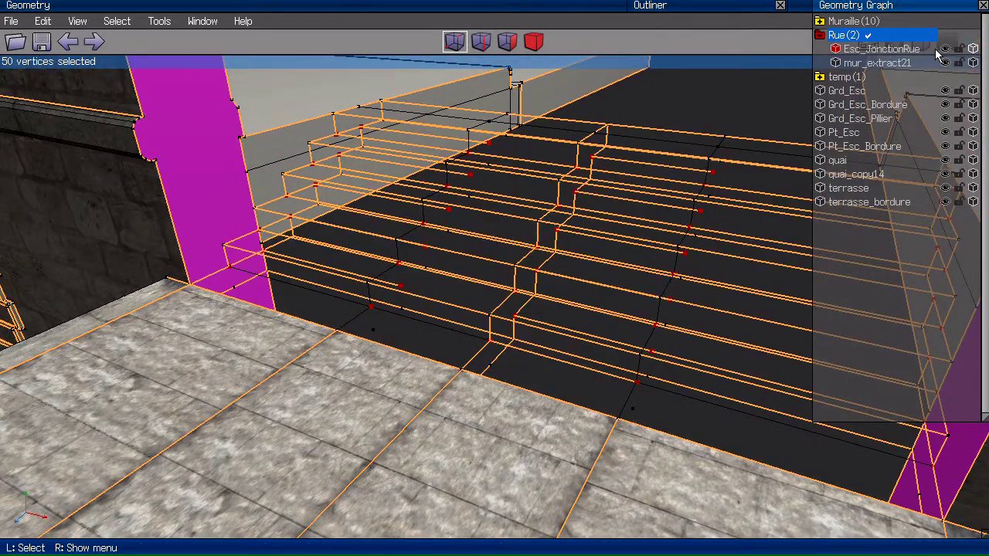
left_click(820, 34)
left_click(849, 6)
key("w")
scroll(686, 103, "down", 5)
middle_click(685, 102)
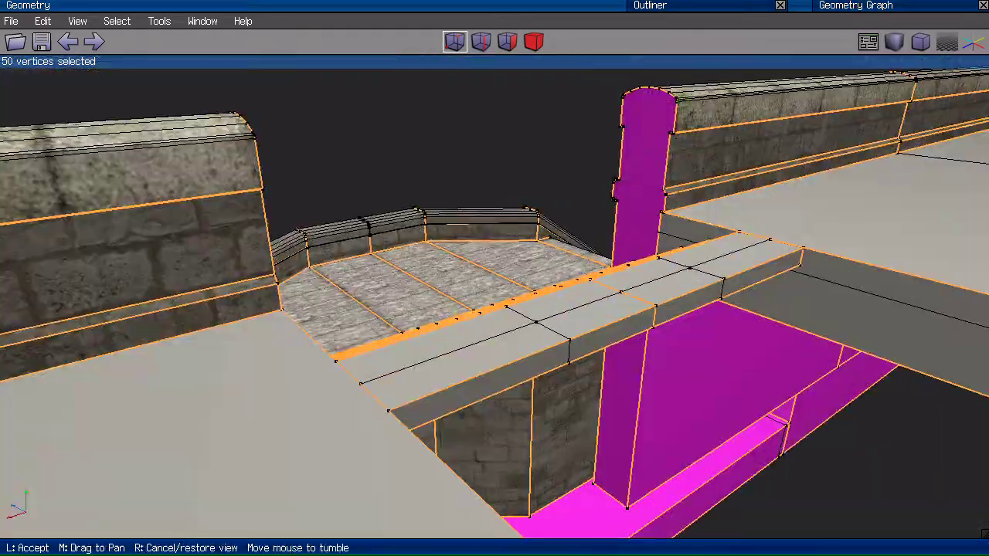
left_click(494, 276)
middle_click(550, 216)
left_click(607, 203)
middle_click(606, 203)
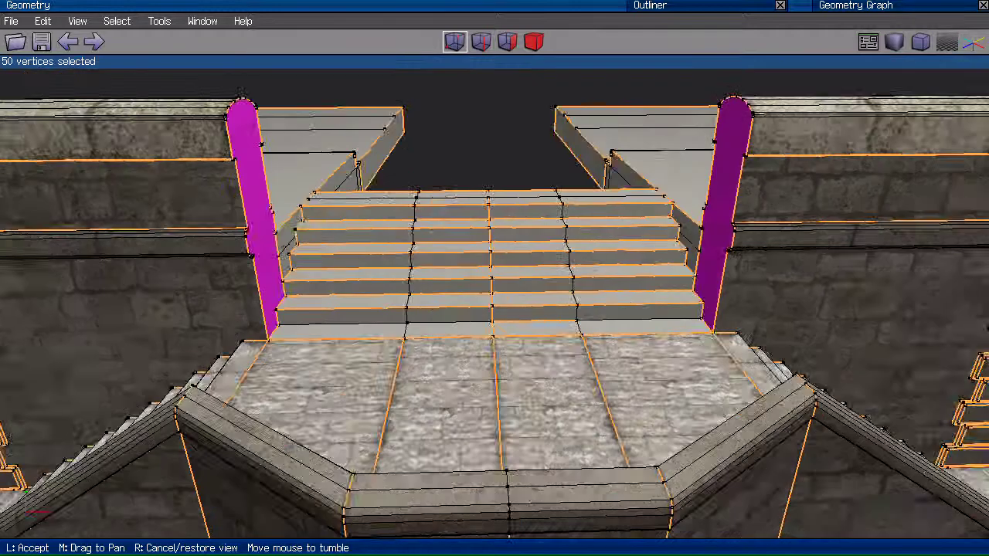
left_click(589, 198)
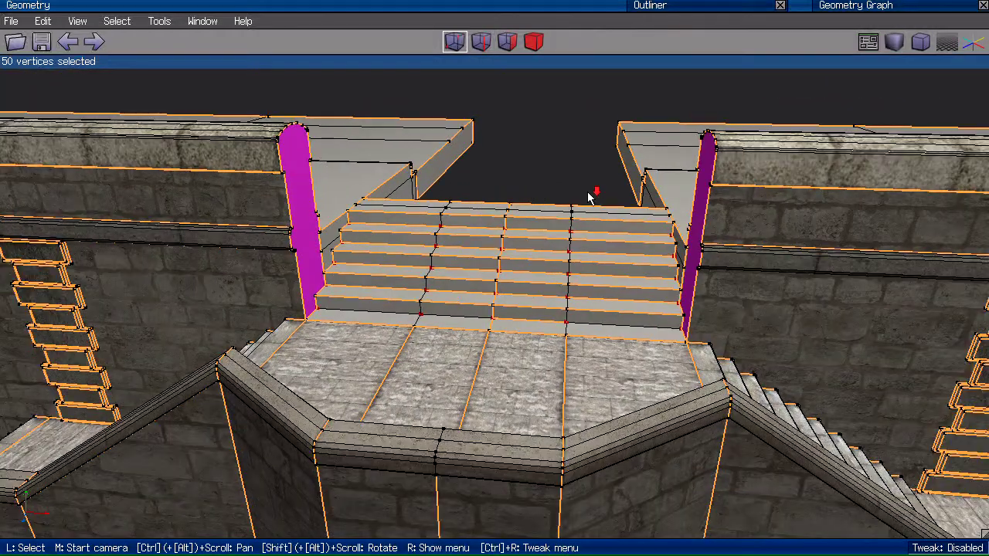
Hide every object except the welded stair to isolate it for editing.
left_click(116, 22)
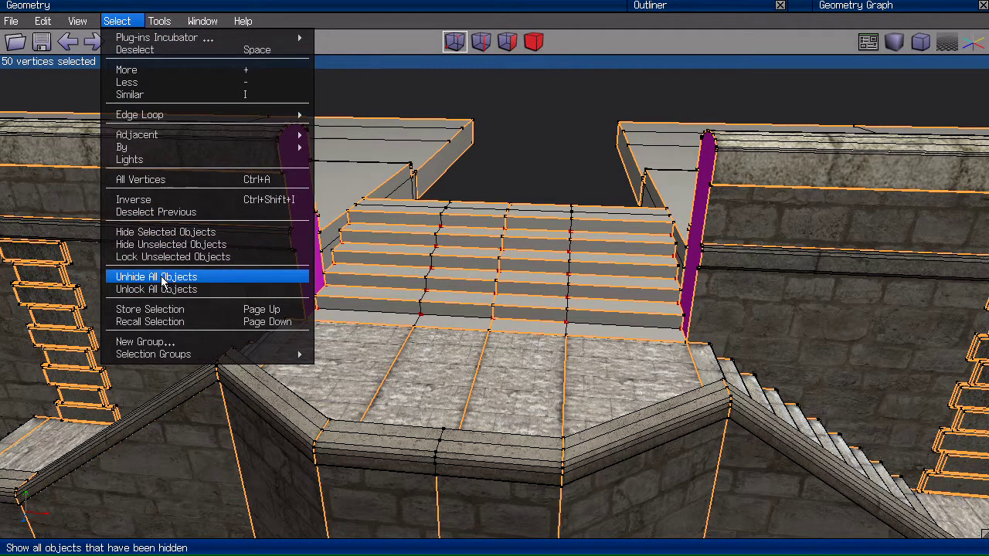
left_click(192, 245)
middle_click(204, 165)
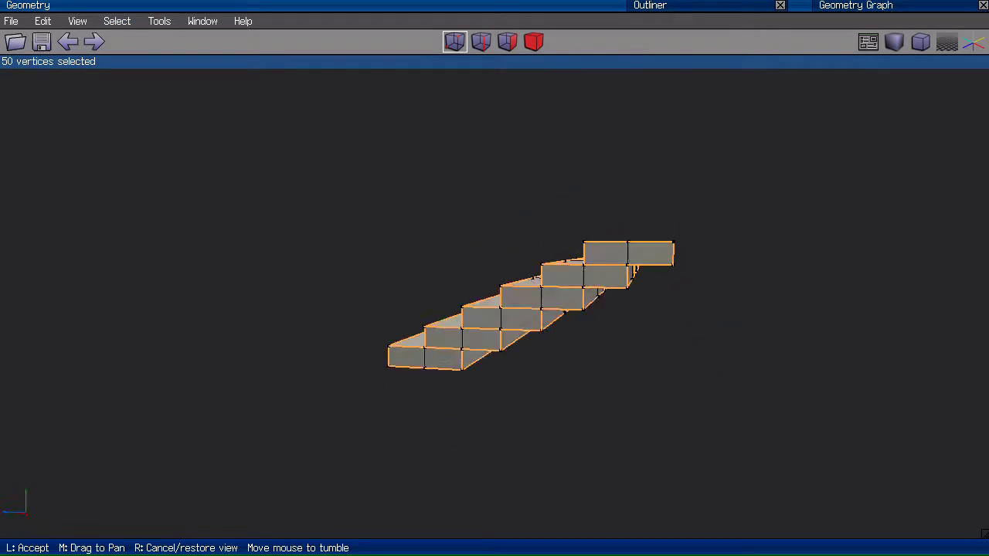
scroll(526, 340, "up", 5)
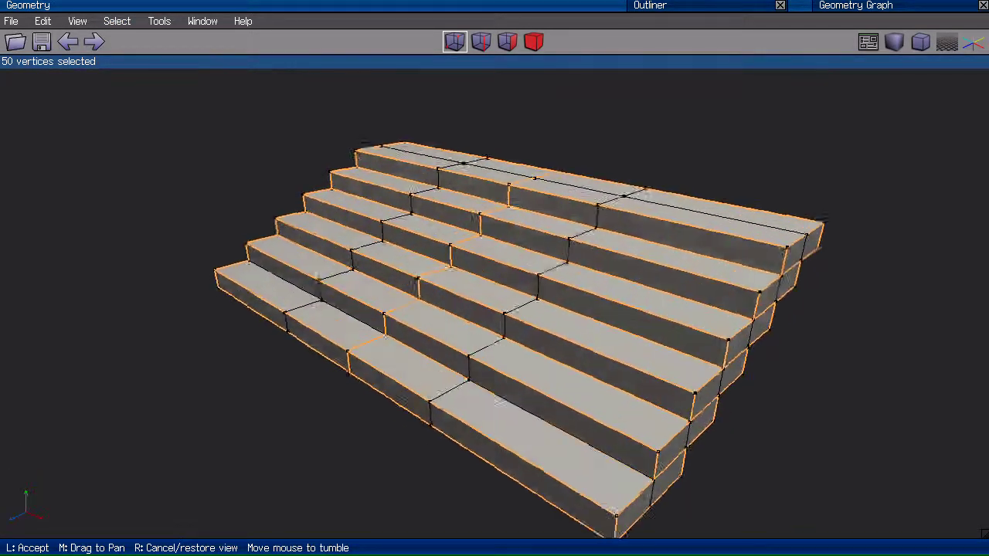
left_click(185, 188)
Select the front top edge loops of the five upper steps and bevel them.
key("e")
left_click(293, 253)
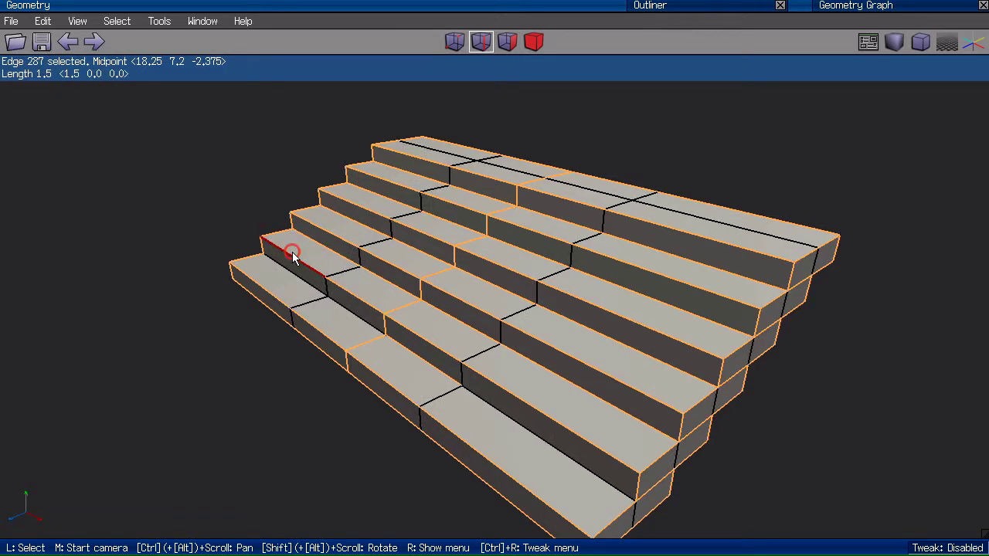
left_click(327, 237)
left_click(366, 205)
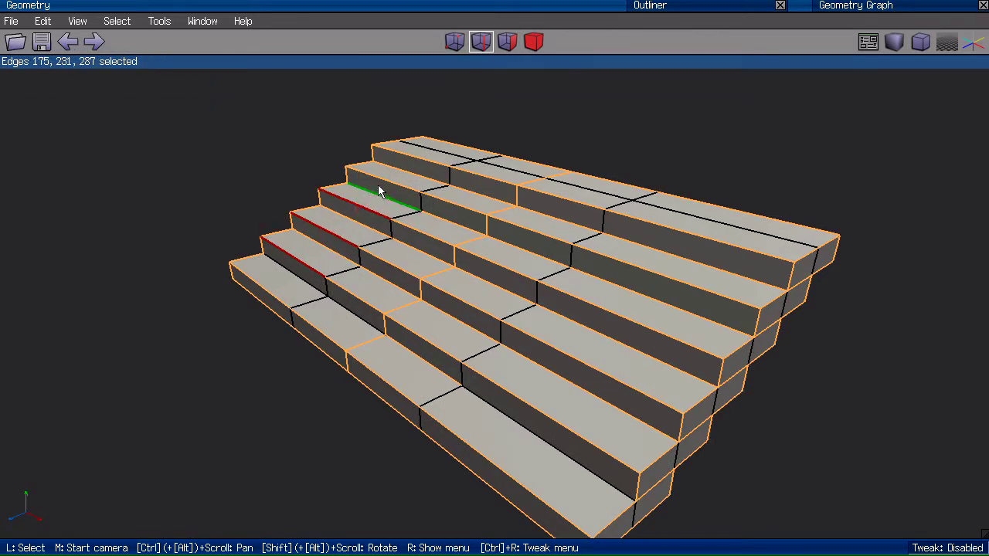
left_click(386, 181)
left_click(408, 162)
key("l")
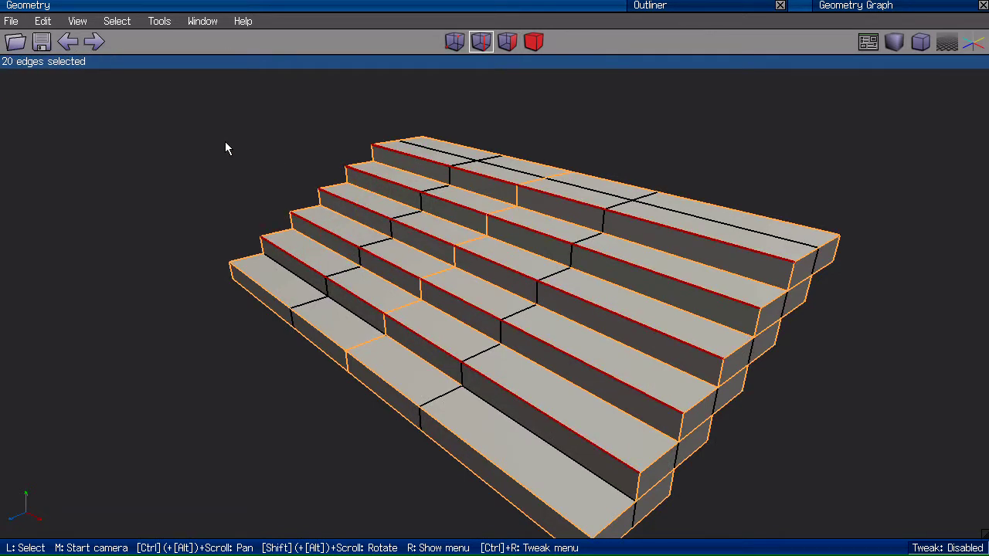
key("b")
left_click(191, 133)
middle_click(192, 134)
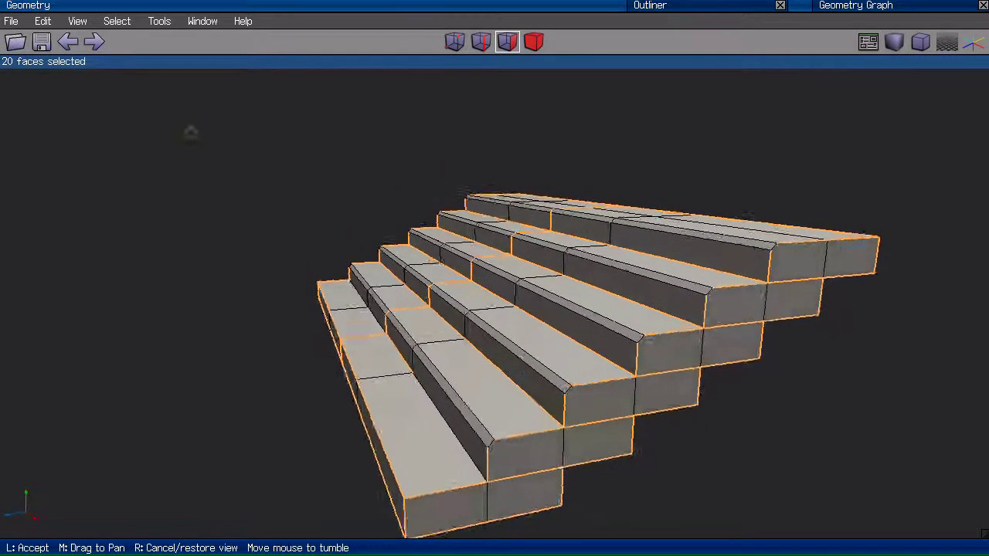
left_click(192, 138)
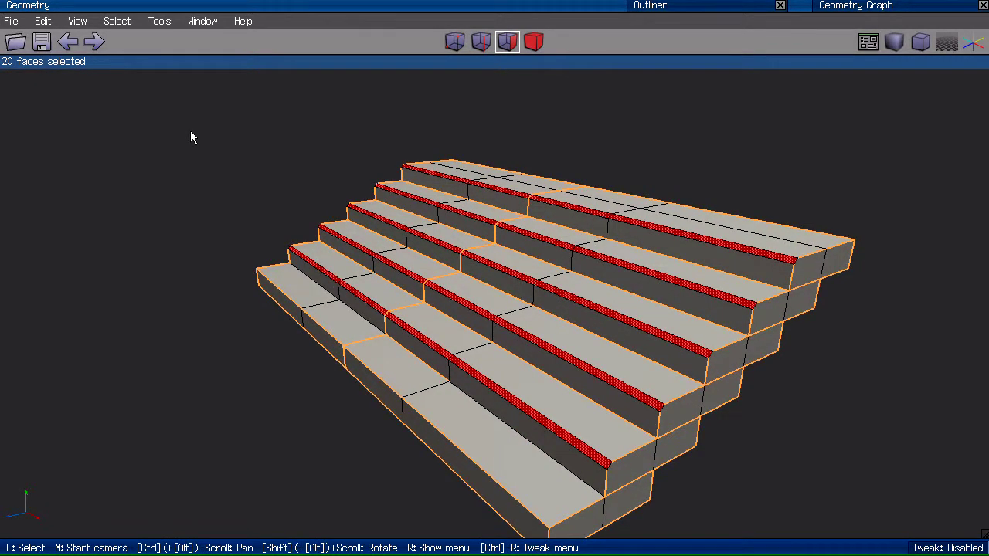
Inset the bevelled nosing faces by about 0.025 using Avg Along Edges, and clear the selection.
middle_click(191, 133)
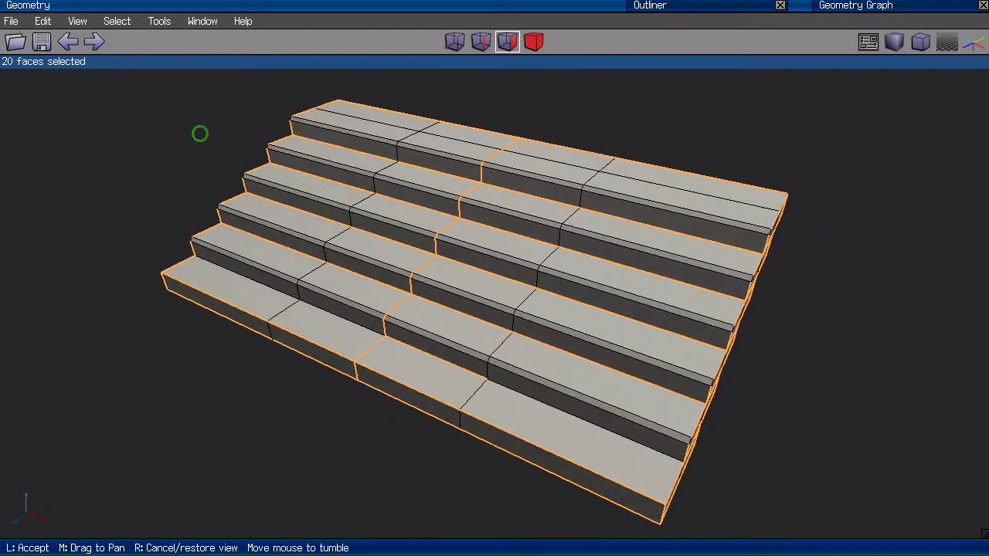
left_click(191, 133)
middle_click(192, 178)
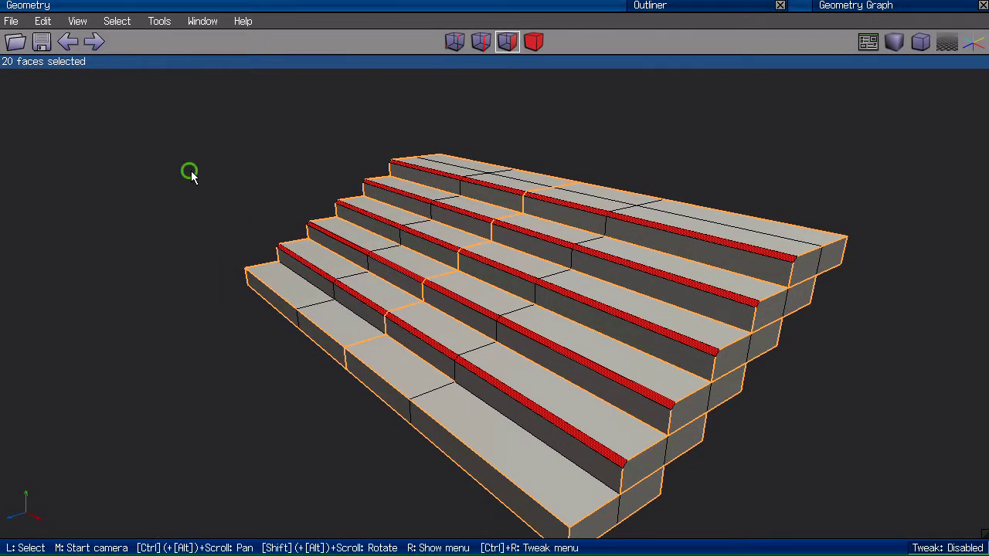
left_click(193, 177)
scroll(192, 176, "down", 2)
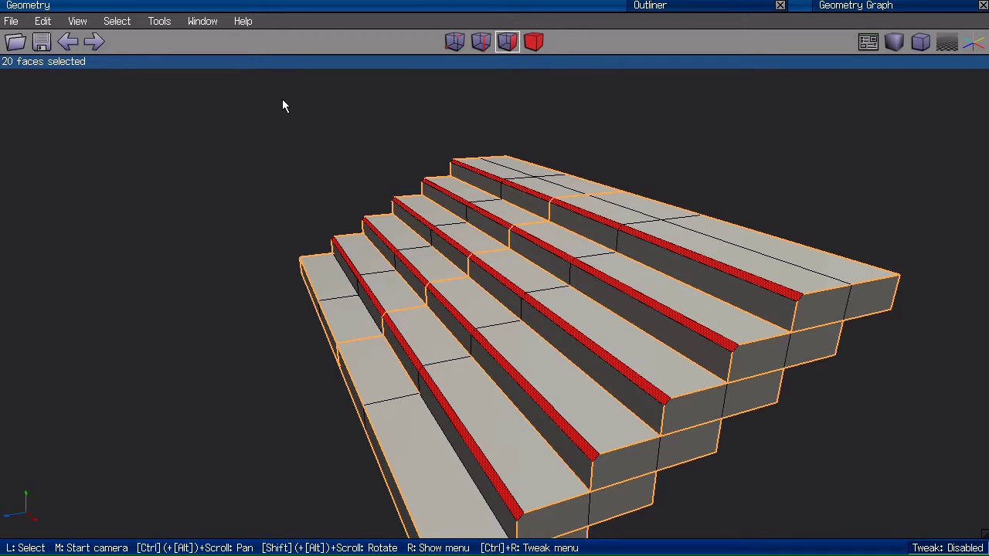
right_click(234, 135)
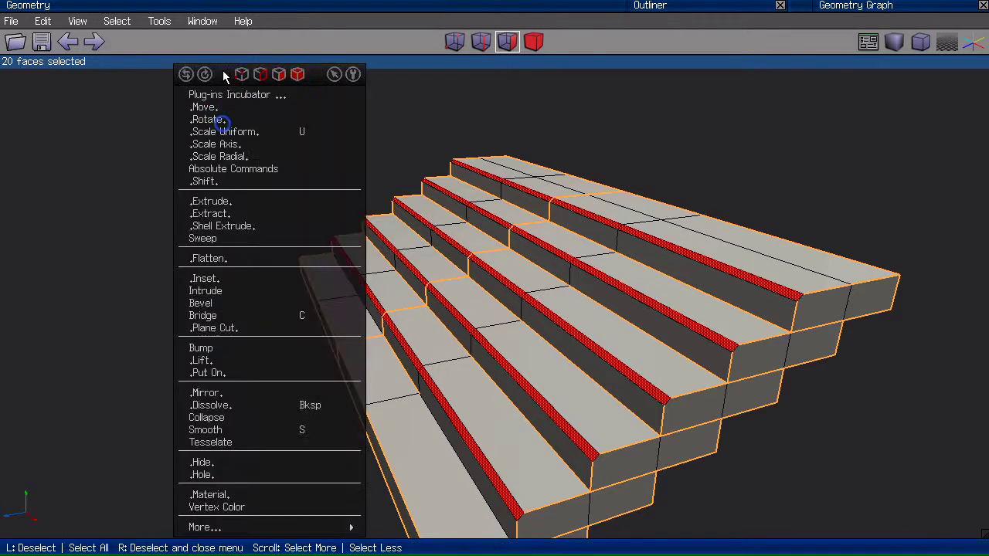
left_click(219, 280)
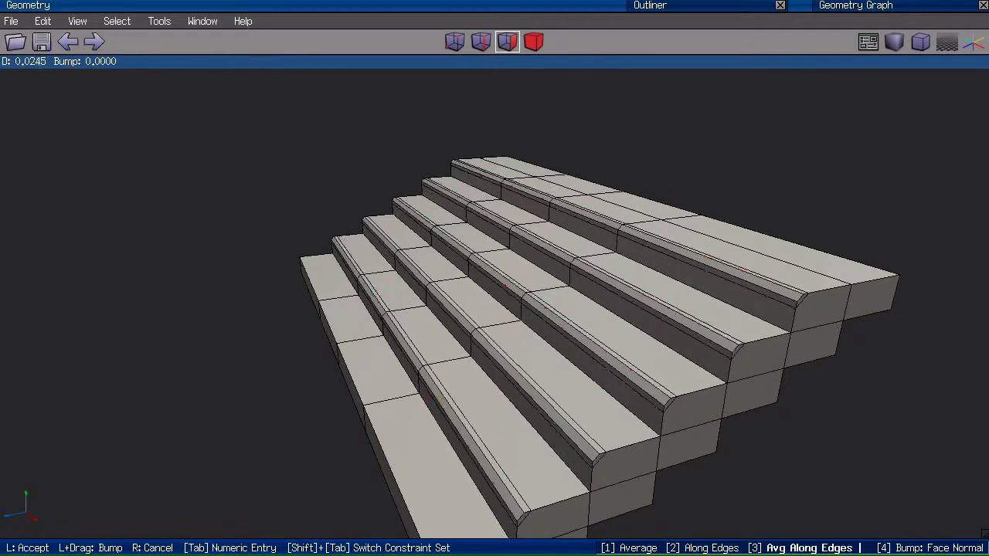
left_click(194, 214)
middle_click(193, 213)
left_click(207, 184)
key("space")
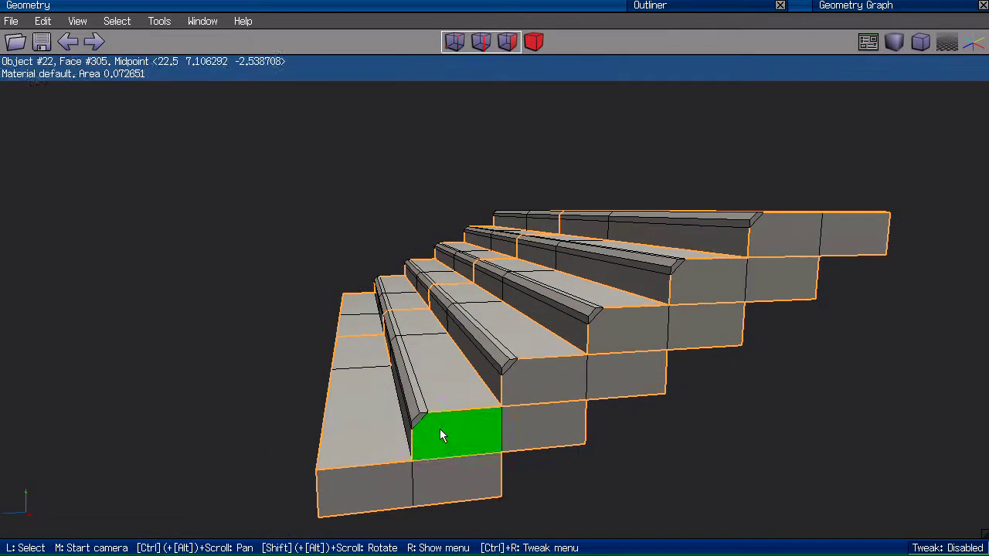
Select the ten similar diagonal edges at both ends of the nosings and dissolve them to leave rounded step profiles.
key("e")
left_click(424, 424)
left_click(512, 371)
left_click(514, 373)
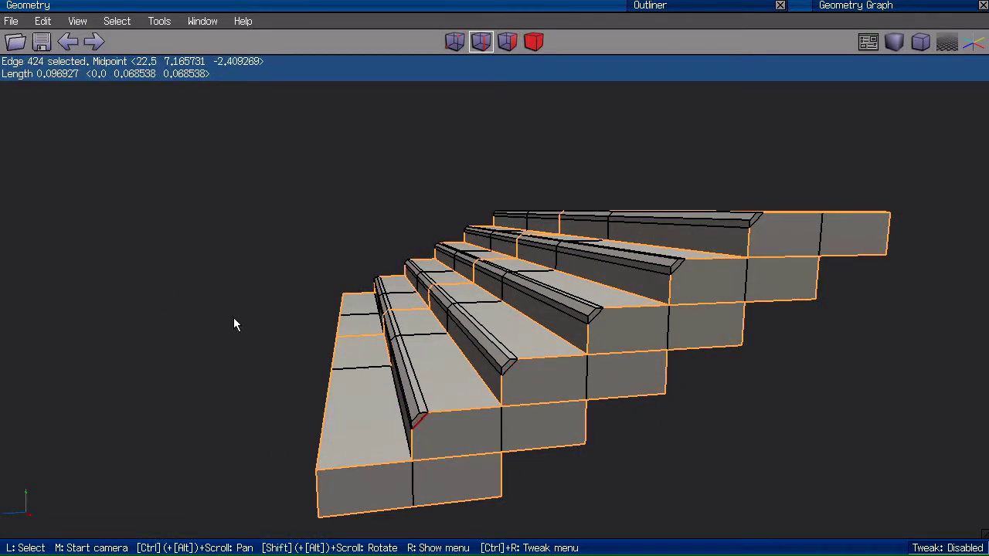
key("i")
key("w")
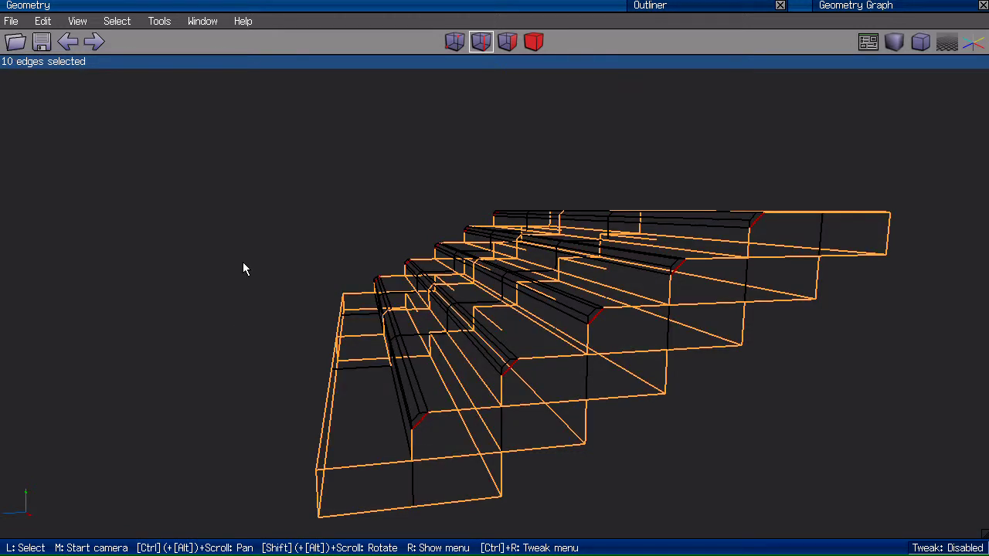
key("w")
middle_click(252, 257)
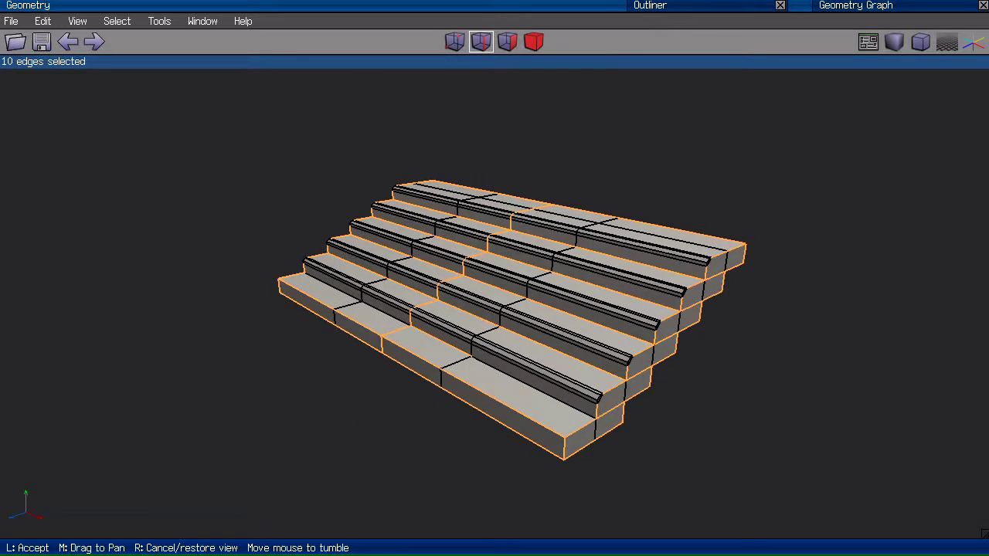
left_click(494, 277)
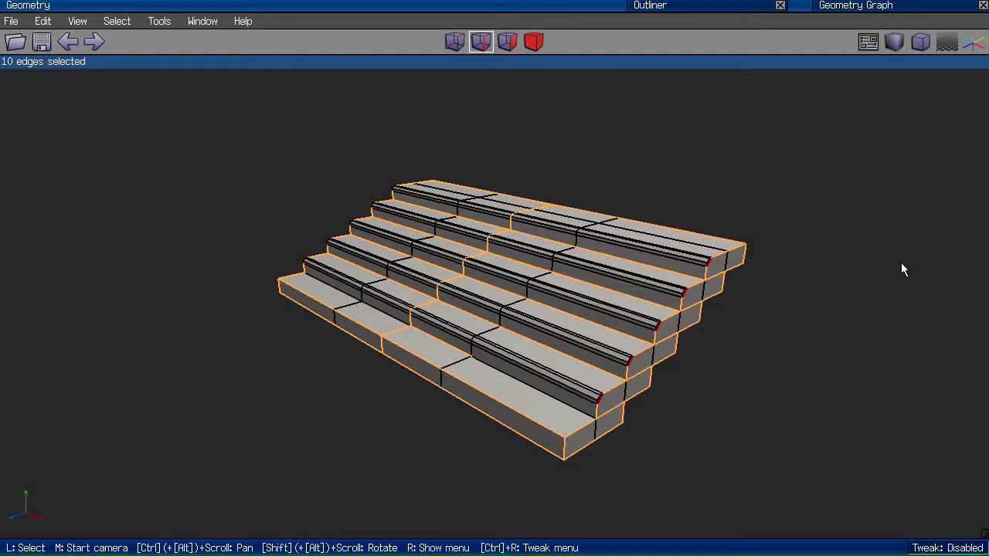
middle_click(869, 343)
scroll(870, 342, "up", 3)
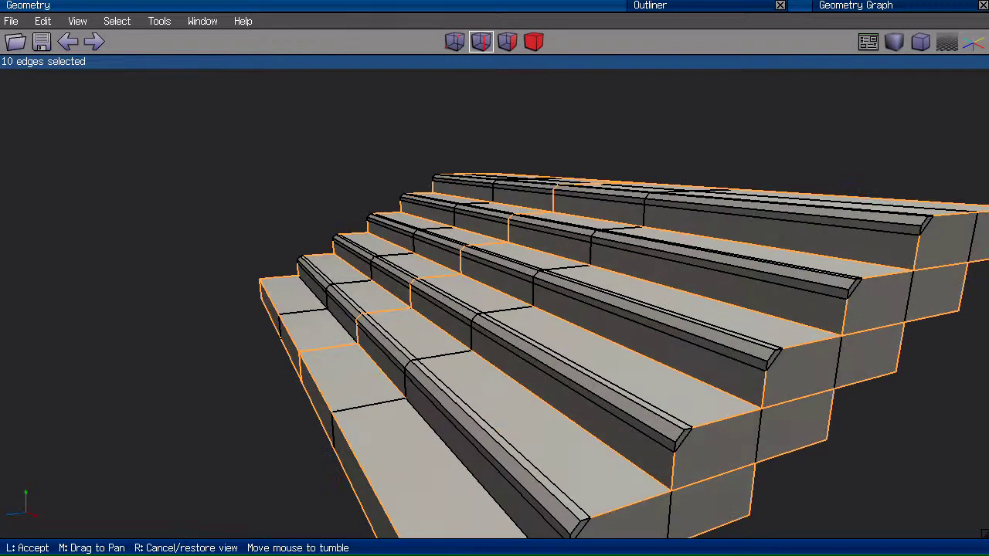
left_click(868, 349)
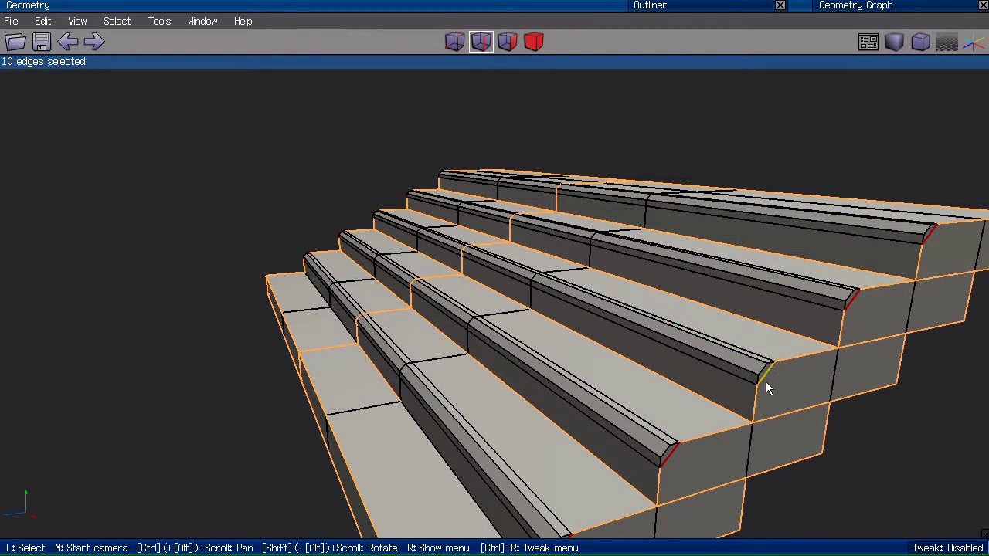
scroll(680, 399, "down", 3)
middle_click(325, 248)
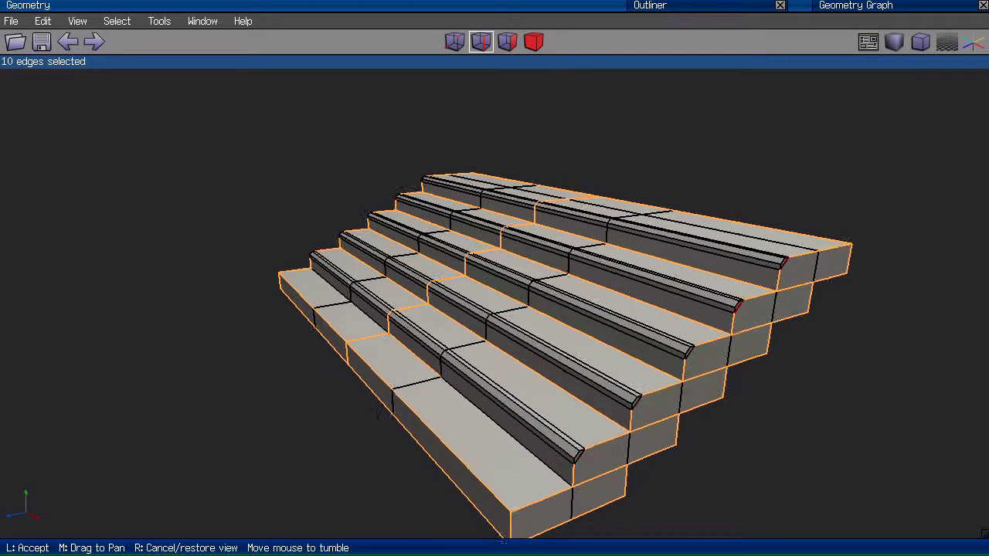
left_click(292, 257)
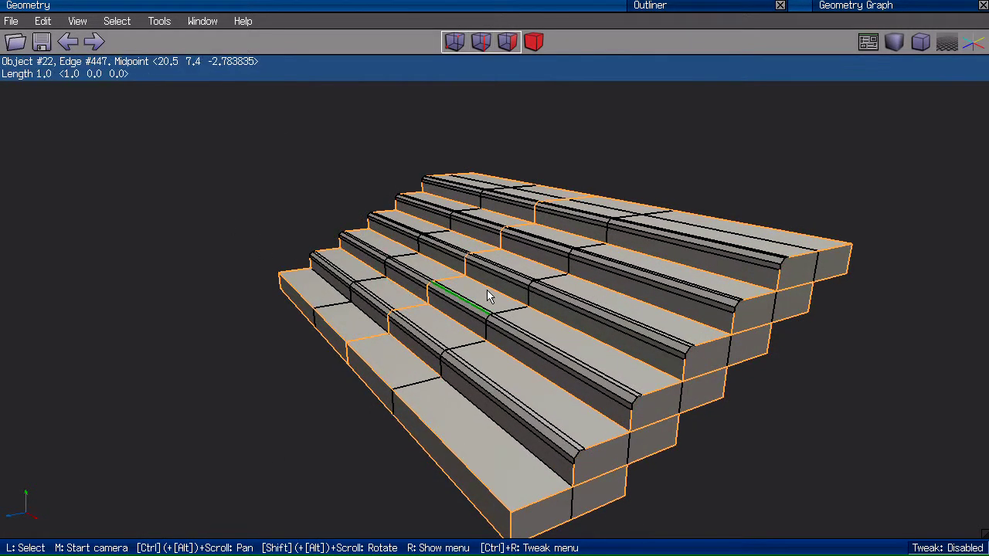
Select the five protruding edge loops along the stair's stepped underside and dissolve them to form a continuous slope.
middle_click(238, 181)
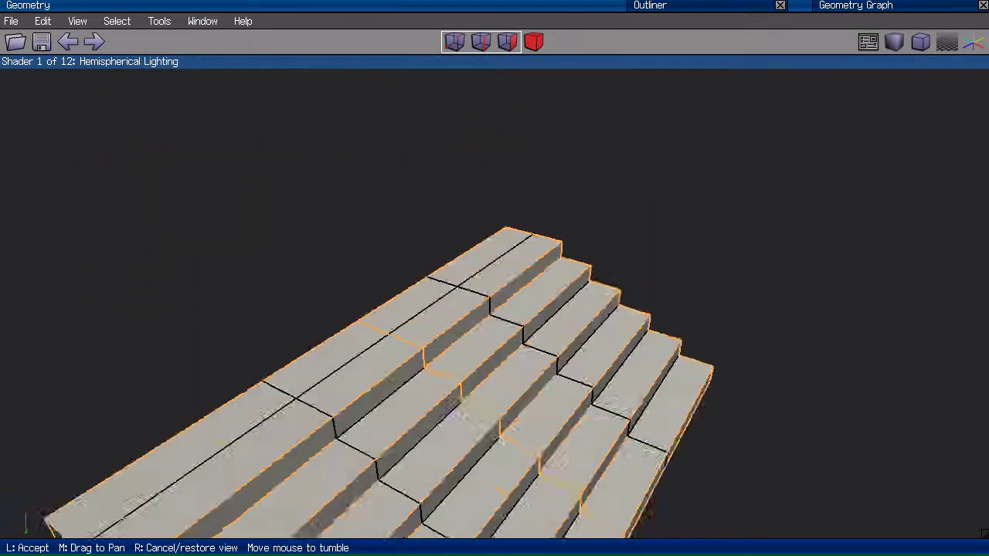
scroll(464, 371, "down", 3)
left_click(352, 326)
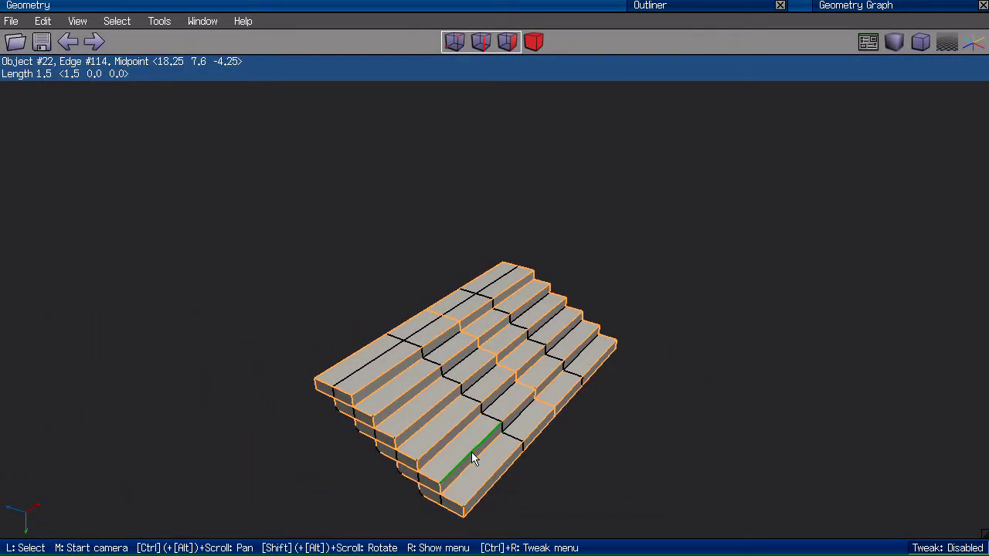
left_click(451, 428)
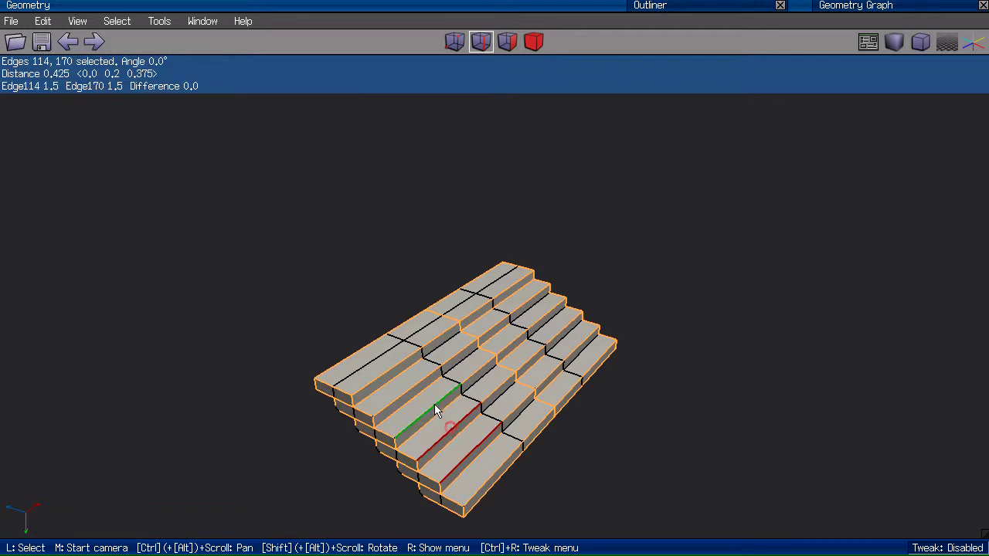
left_click(430, 413)
left_click(404, 377)
left_click(394, 364)
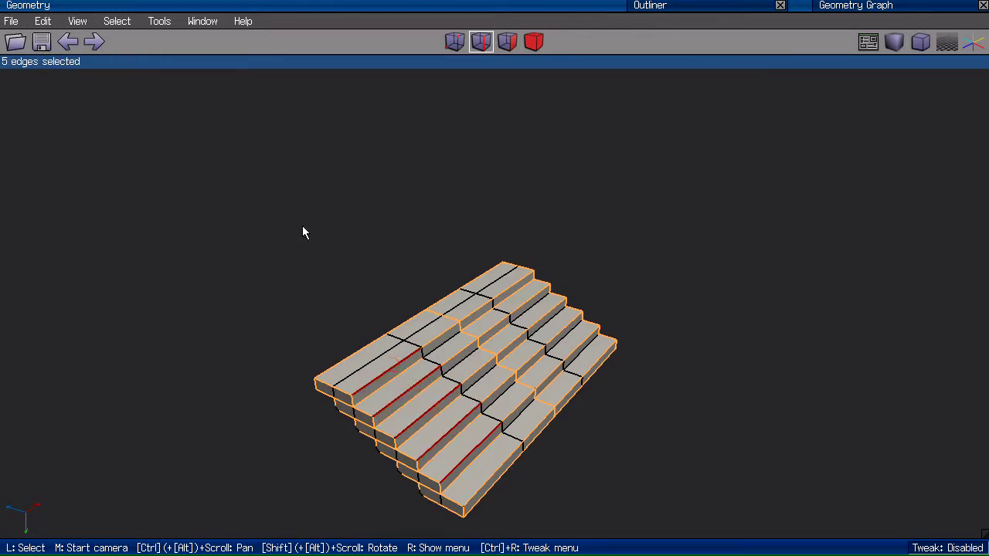
key("l")
key("Delete")
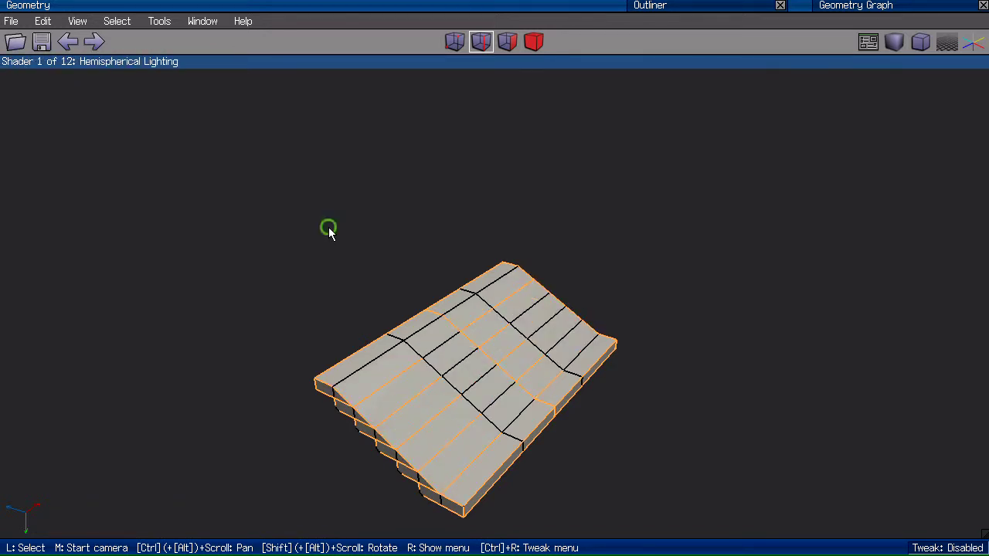
Select the remaining crosswise edges on the stair's sloped underside and dissolve them to leave long flat faces.
middle_click(328, 229)
left_click(437, 371)
middle_click(404, 211)
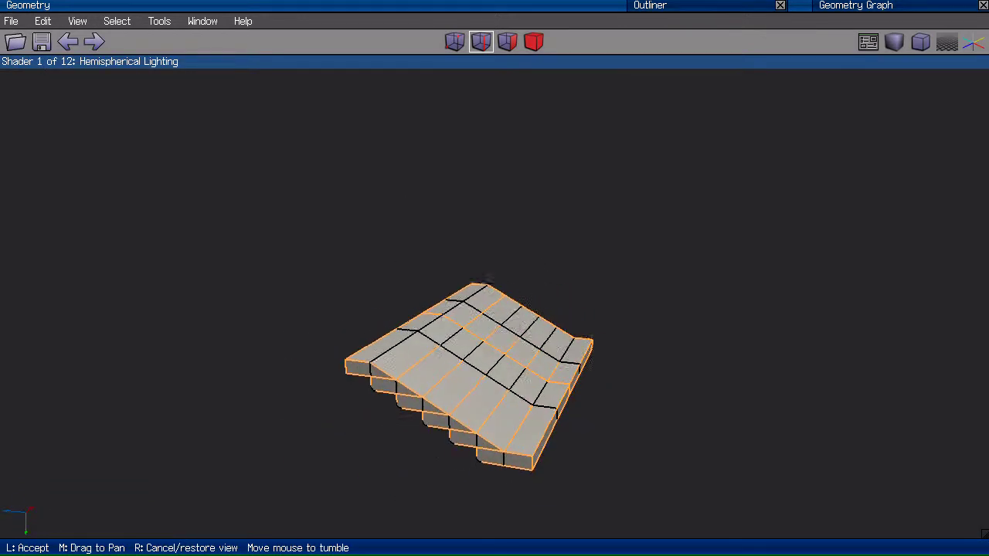
left_click(404, 212)
scroll(399, 211, "up", 2)
middle_click(390, 213)
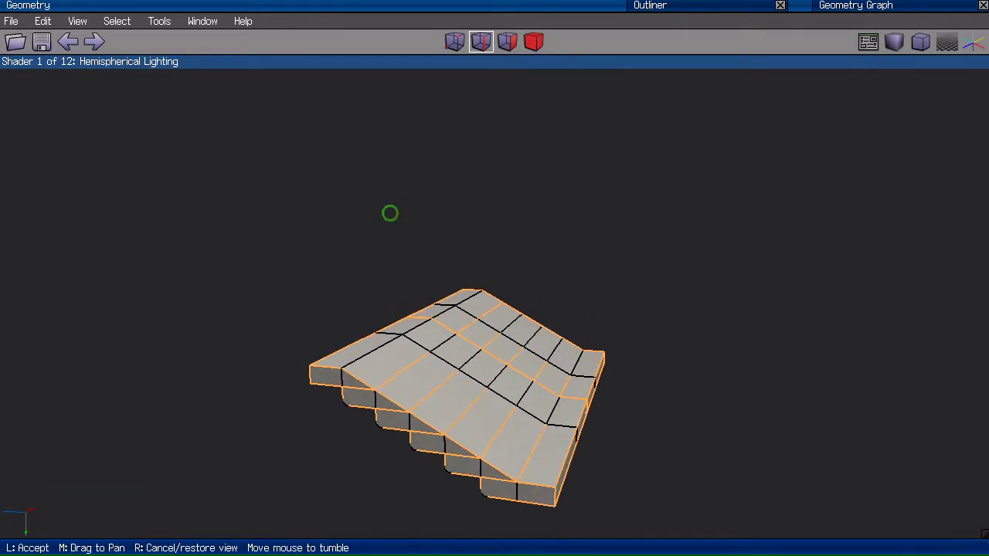
left_click(496, 380)
left_click(431, 401)
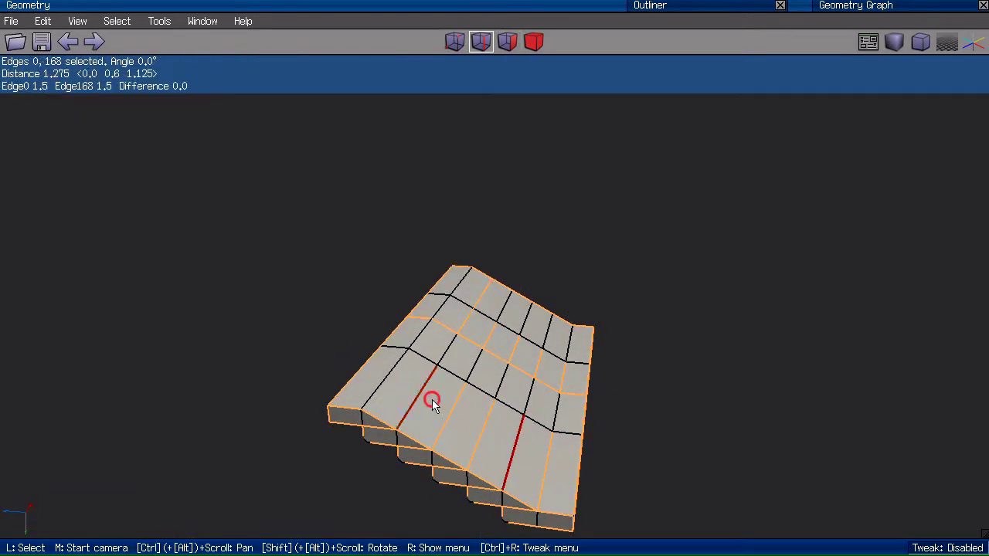
left_click(479, 299)
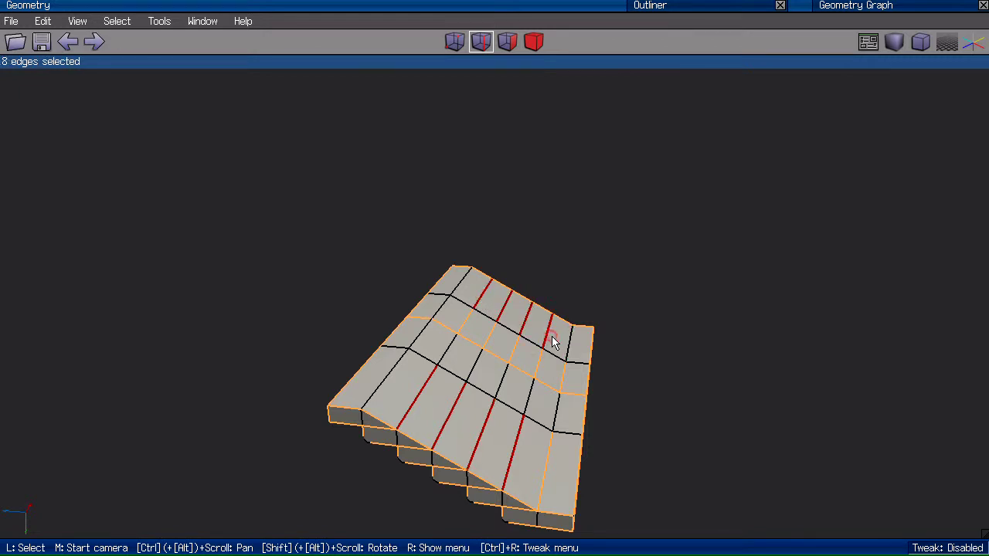
key("m")
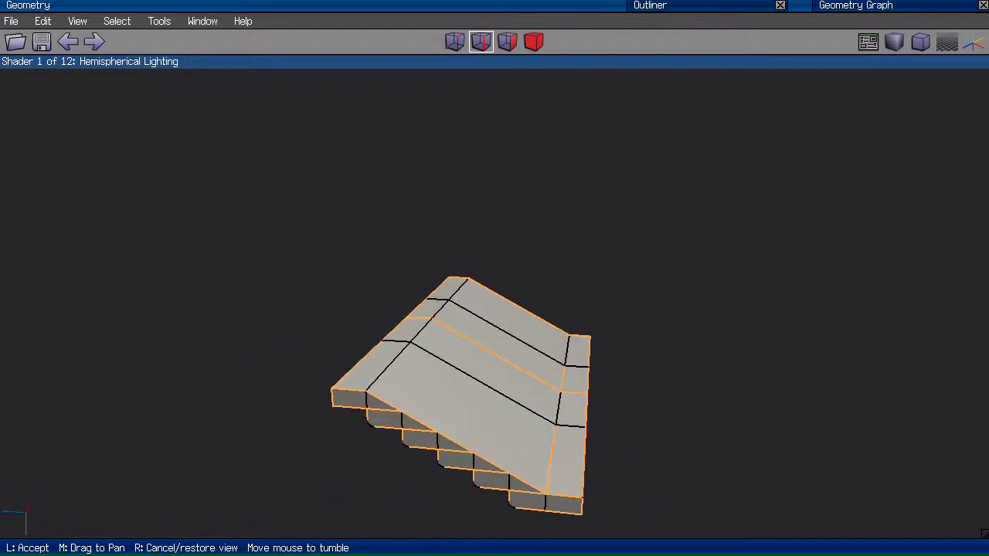
Select the stair's 40 underside, side, rear and lowest front faces and assign them the magenta material.
left_click(434, 426)
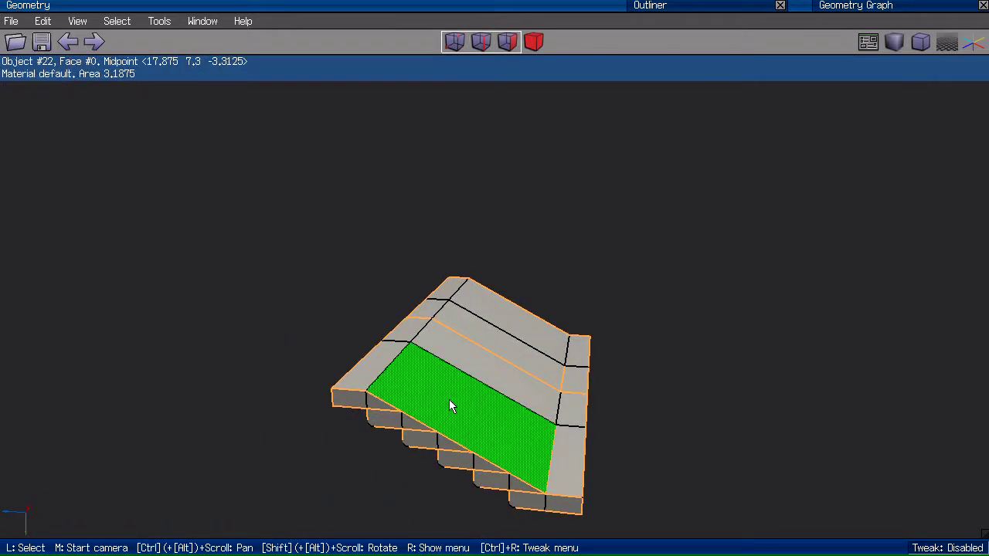
mouse_move(448, 399)
left_mouse_down()
mouse_move(481, 378)
mouse_move(511, 328)
left_mouse_up()
left_click_drag(579, 353, 572, 377)
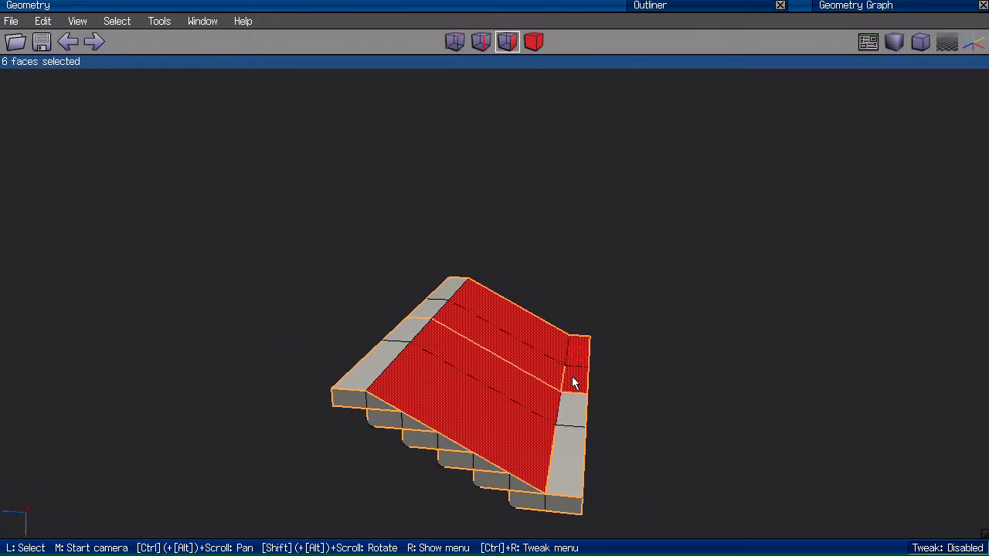
left_click(409, 367)
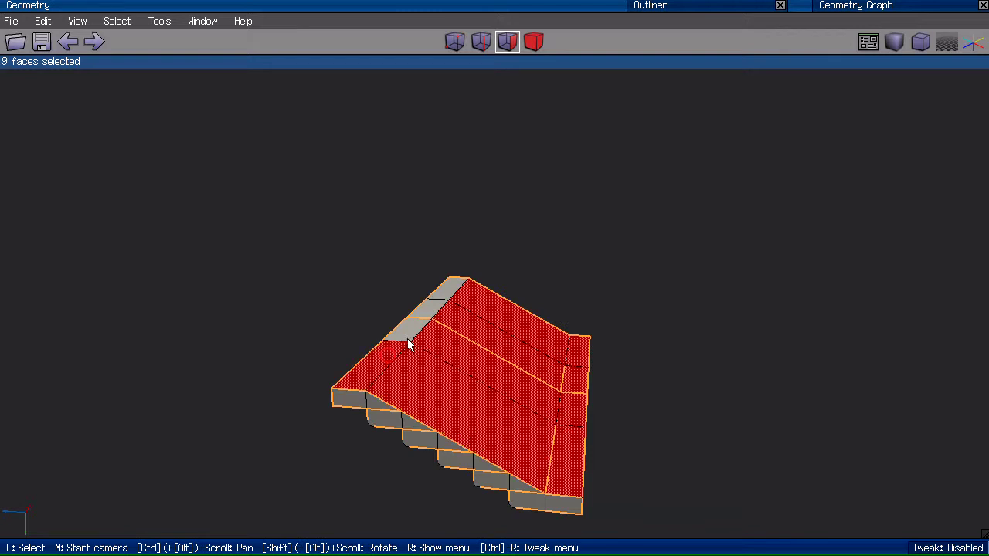
left_click(442, 305)
key("m")
left_click(248, 351)
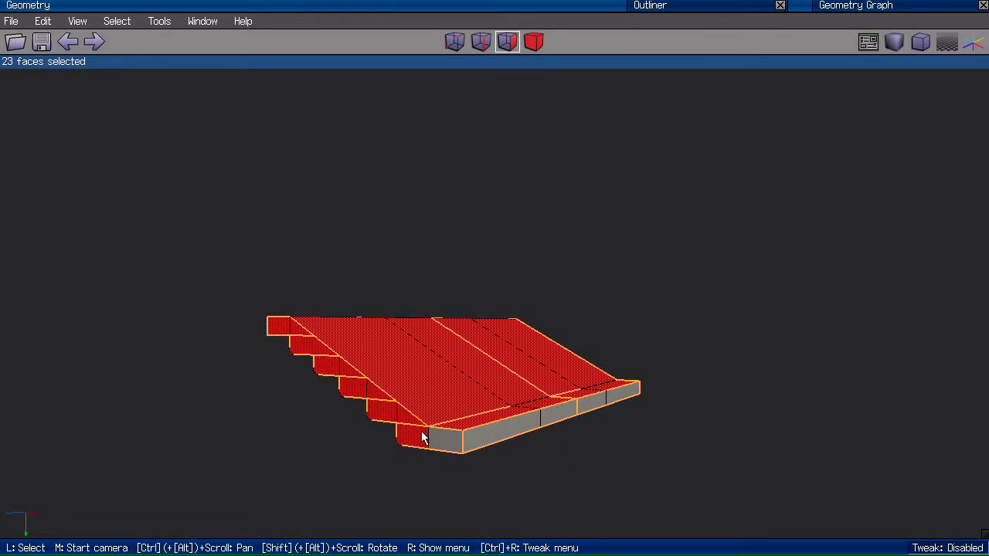
middle_click(529, 431)
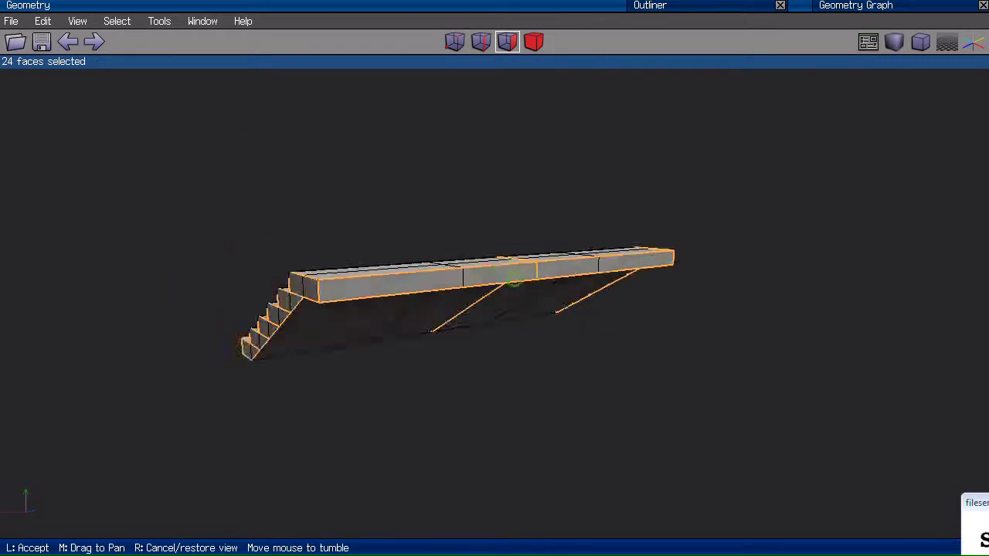
left_click(379, 338)
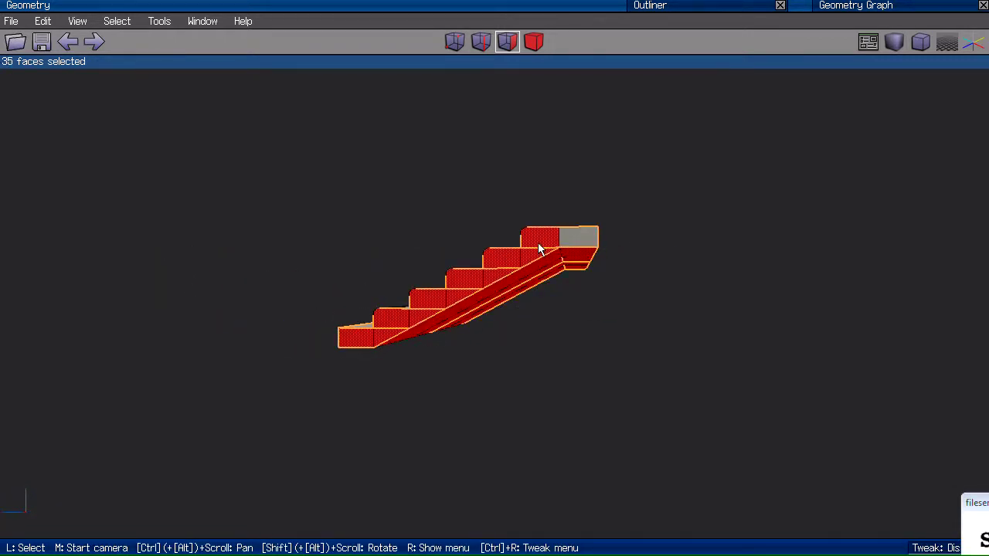
middle_click(585, 344)
left_click(495, 276)
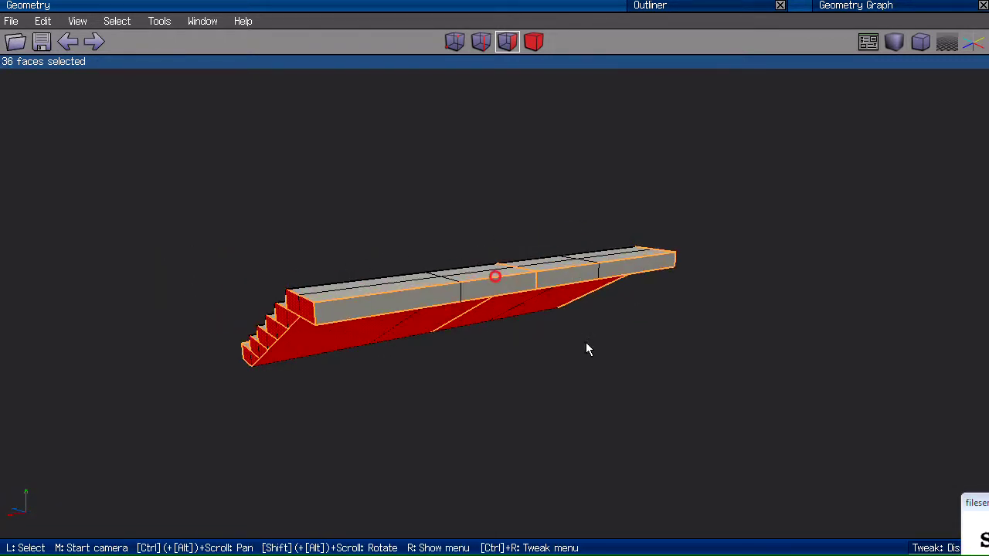
middle_click(708, 336)
left_click(535, 376)
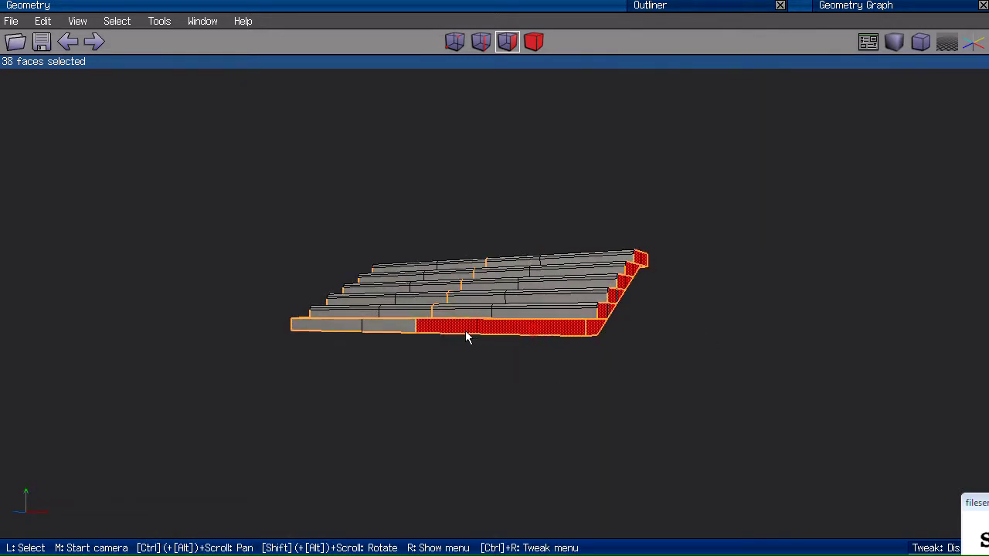
middle_click(383, 499)
left_click(677, 53)
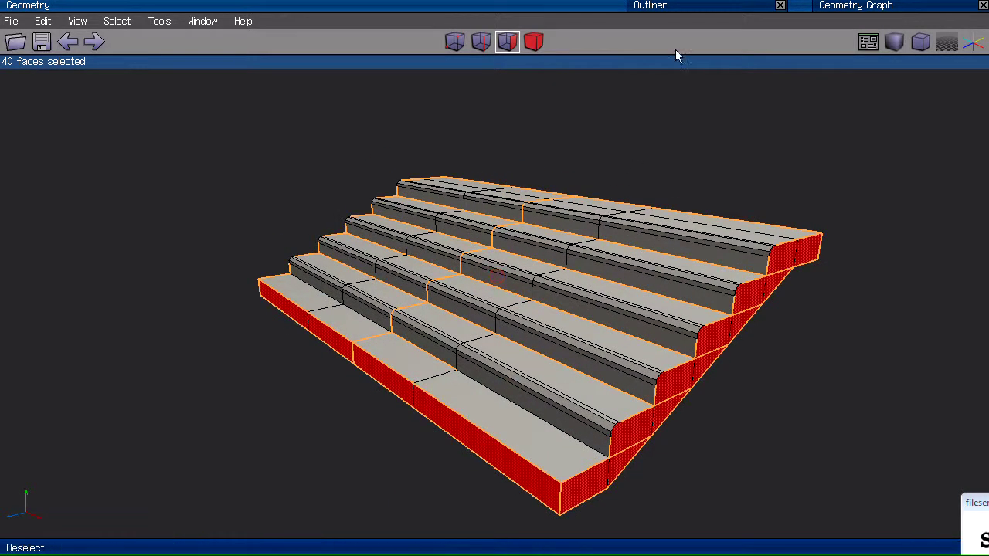
mouse_move(684, 14)
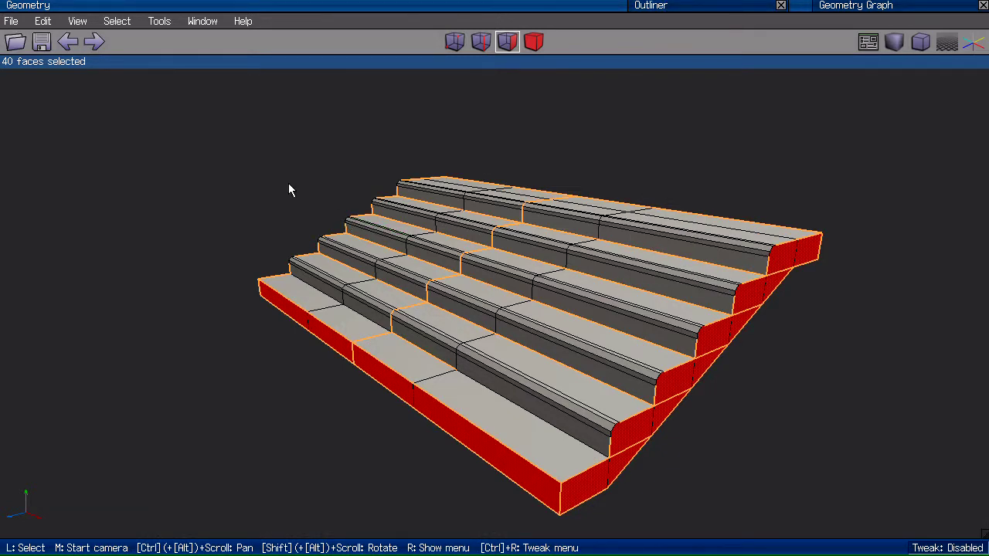
Auto-smooth the whole stair object and show all the hidden objects again.
key("b")
right_click(279, 127)
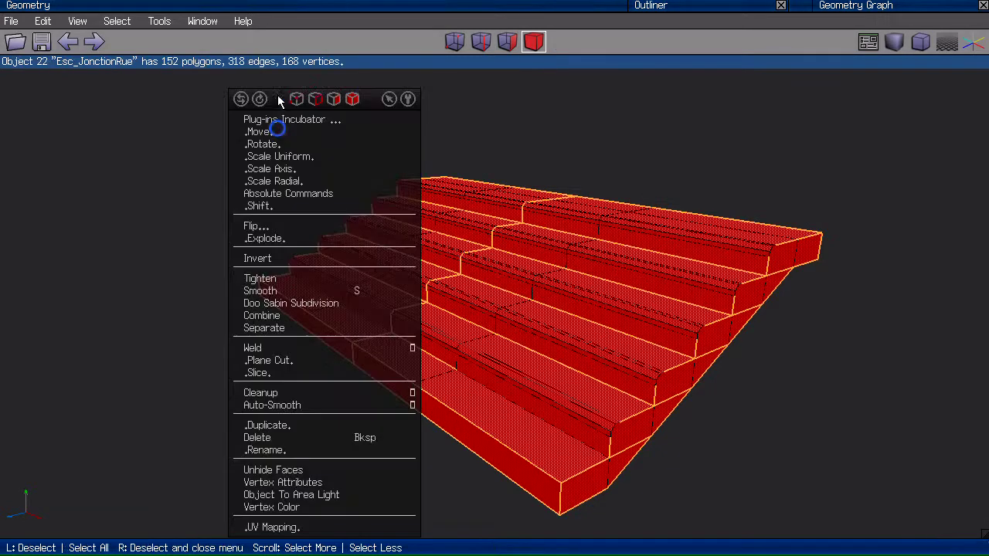
left_click(258, 405)
middle_click(172, 192)
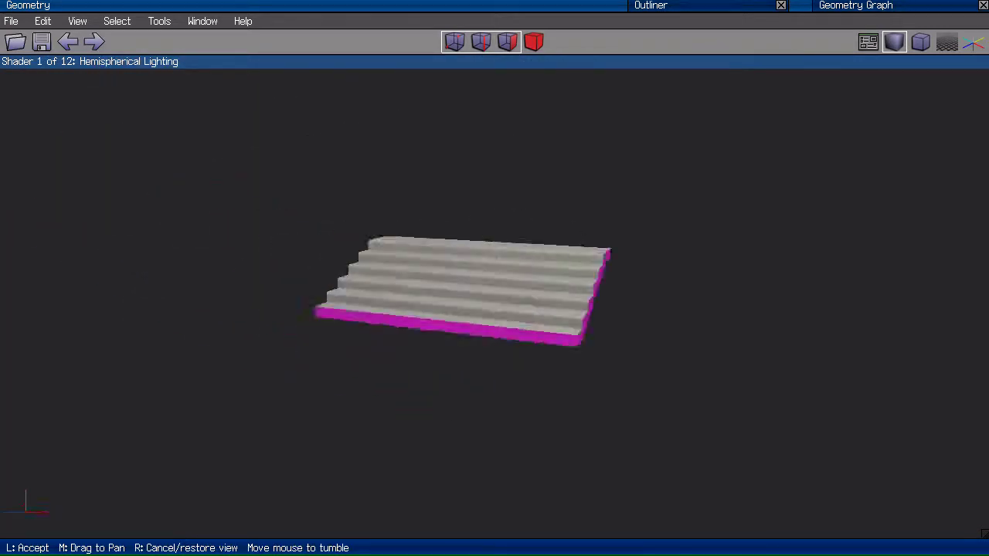
left_click(636, 213)
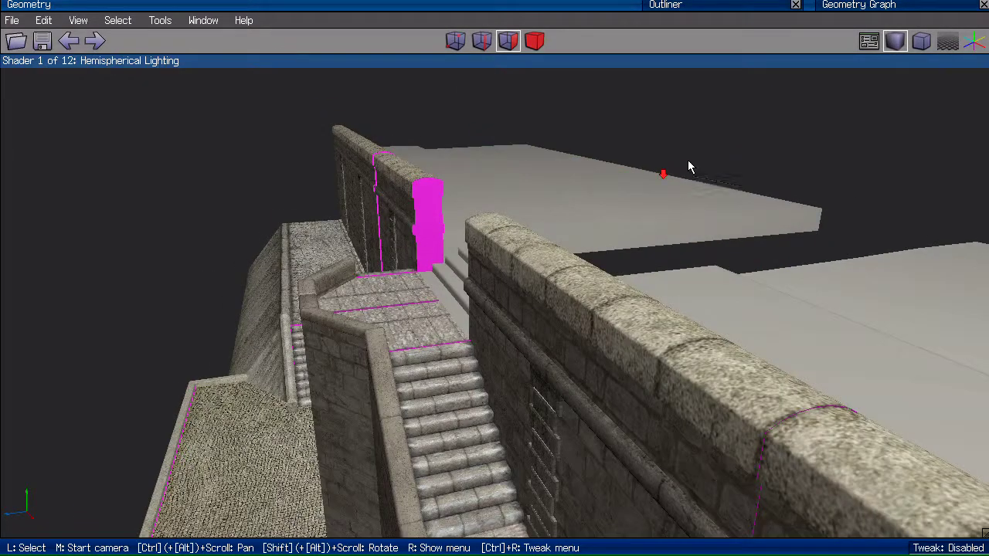
Select the four outer end faces of the narrow landing slab and flatten them along Z to the adjoining pavement's front corner.
middle_click(687, 162)
left_click(487, 153)
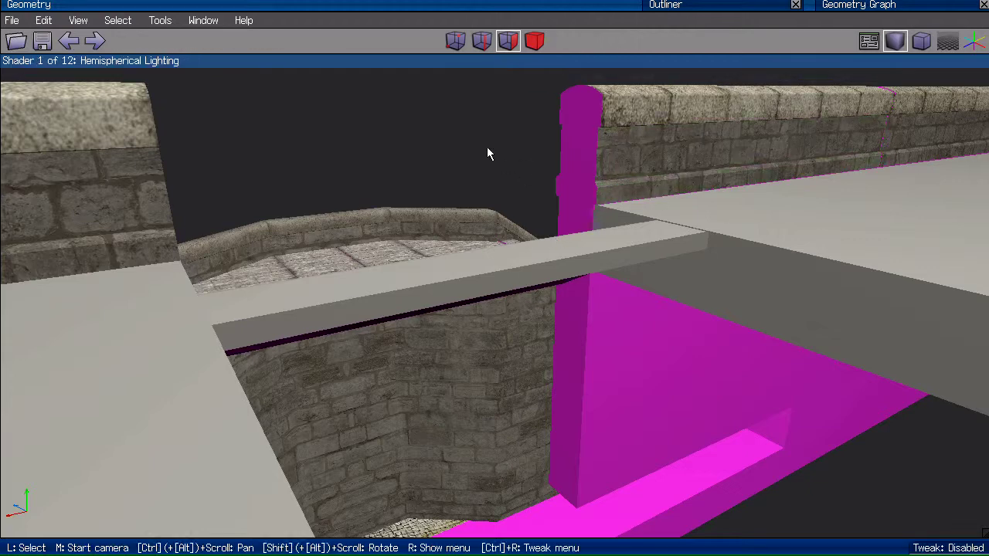
key("1")
left_click(608, 261)
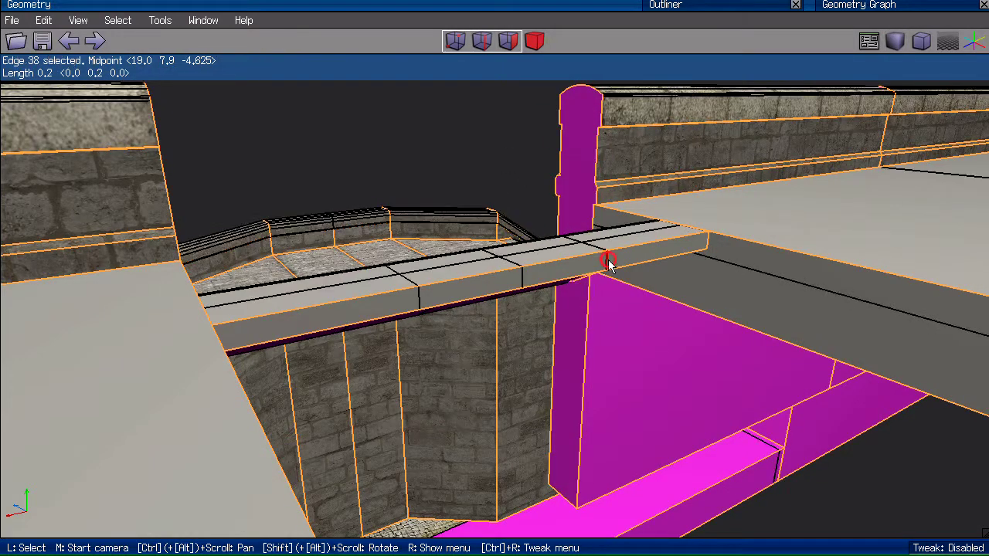
left_click(424, 299)
key("f")
scroll(424, 298, "down", 5)
right_click(456, 133)
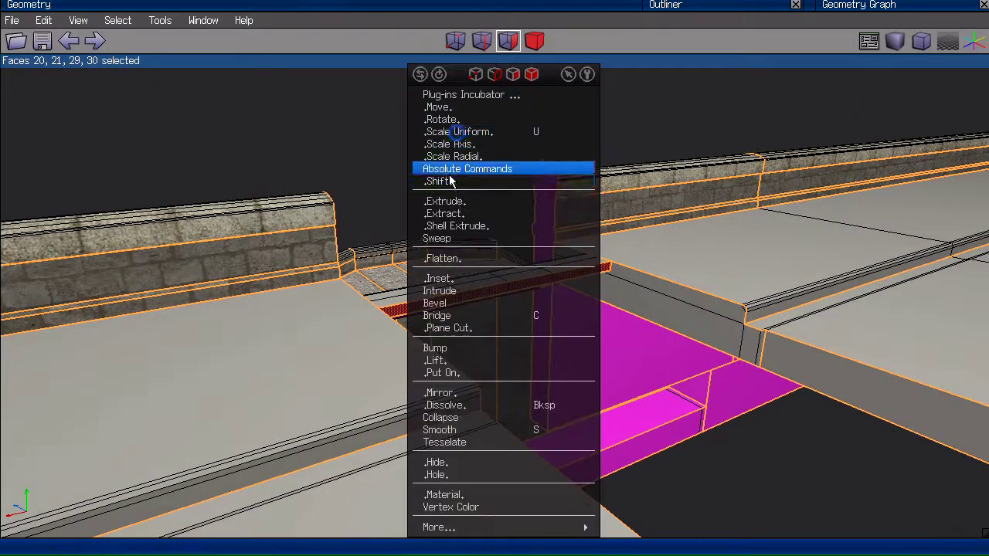
left_click(470, 258)
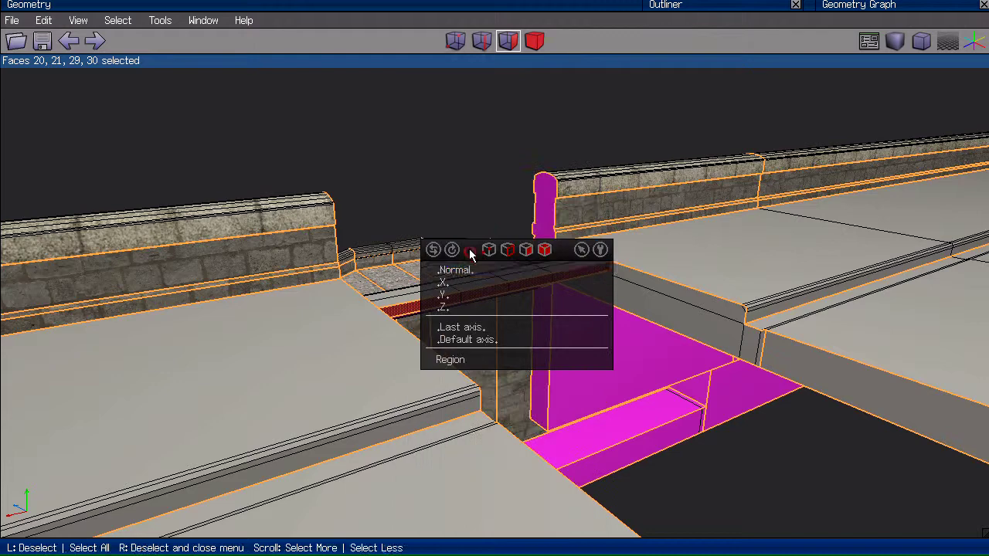
right_click(473, 307)
left_click(763, 321)
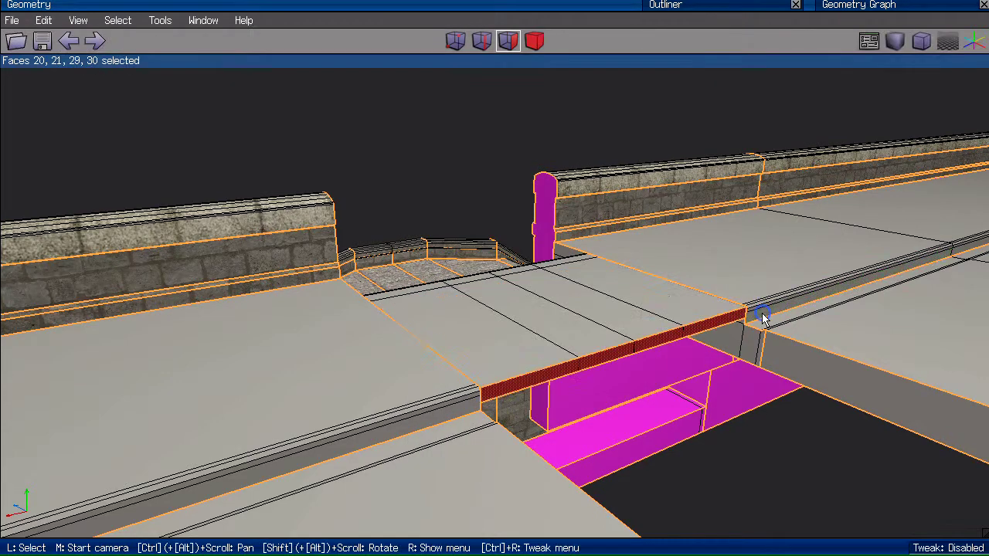
Select the landing slab's four underside faces and flatten them level with the lower corner of the adjoining kerb.
middle_click(570, 353)
left_click(593, 253)
key("space")
left_click_drag(602, 153, 458, 124)
right_click(467, 129)
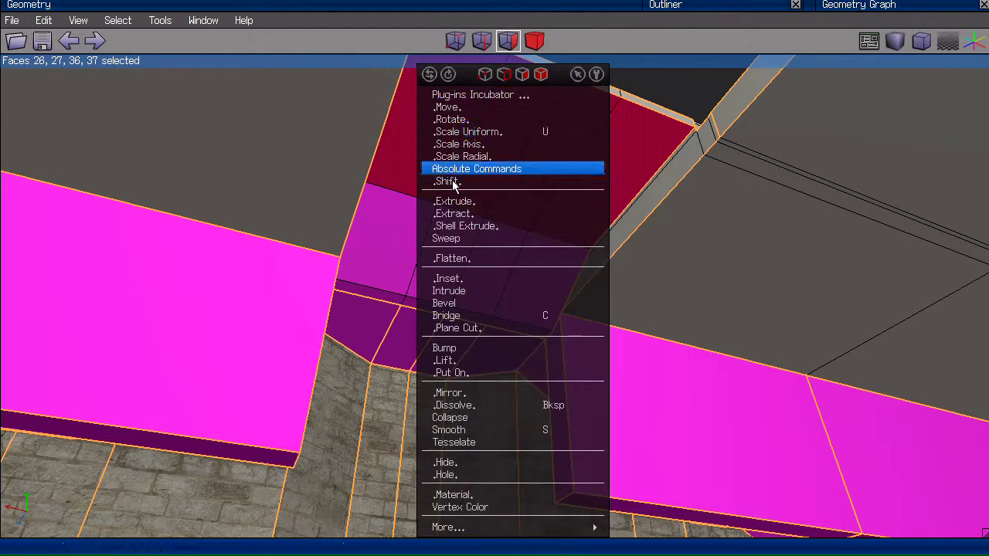
left_click(452, 259)
right_click(439, 304)
middle_click(439, 304)
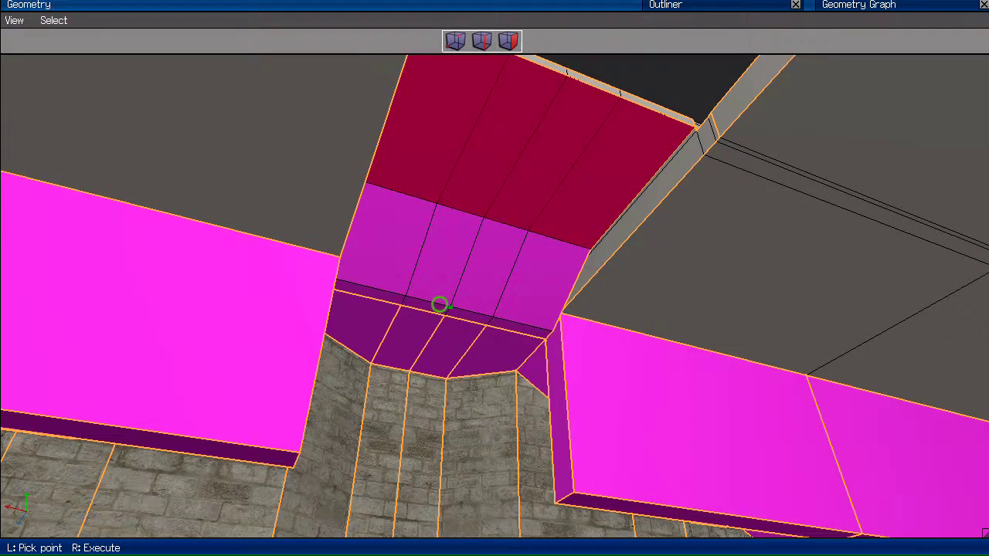
left_click(494, 276)
middle_click(712, 300)
left_click(712, 300)
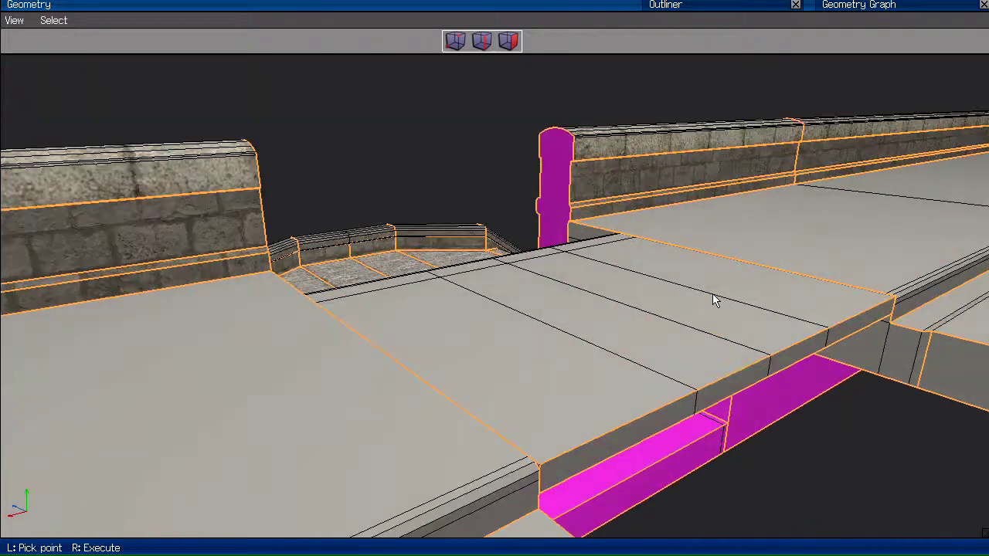
left_click(900, 333)
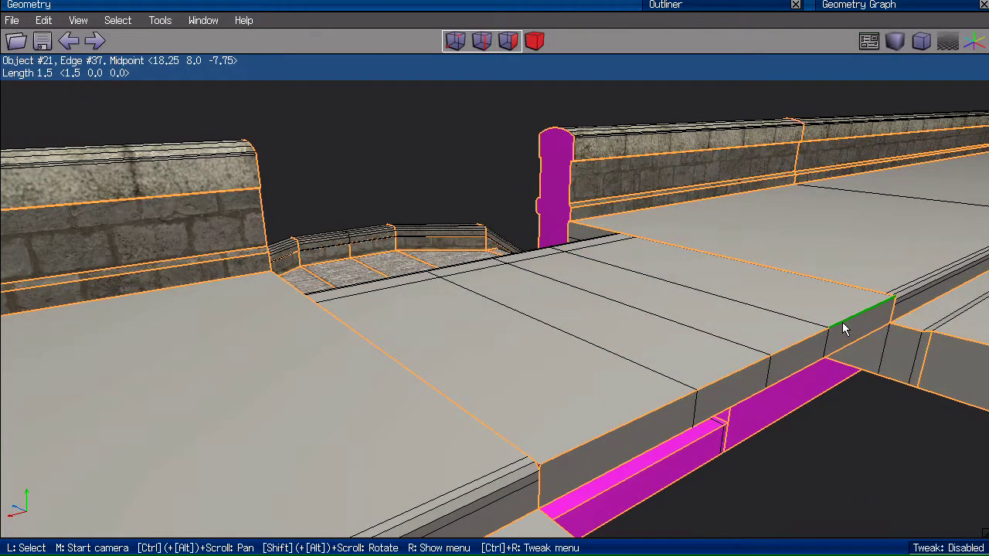
Select the landing slab's front top edge loop and bevel it to match the adjoining pavement's kerb.
left_click(843, 329)
key("l")
right_click(844, 328)
left_click(857, 402)
middle_click(844, 331)
left_click(844, 332)
middle_click(844, 331)
left_click(844, 331)
middle_click(843, 331)
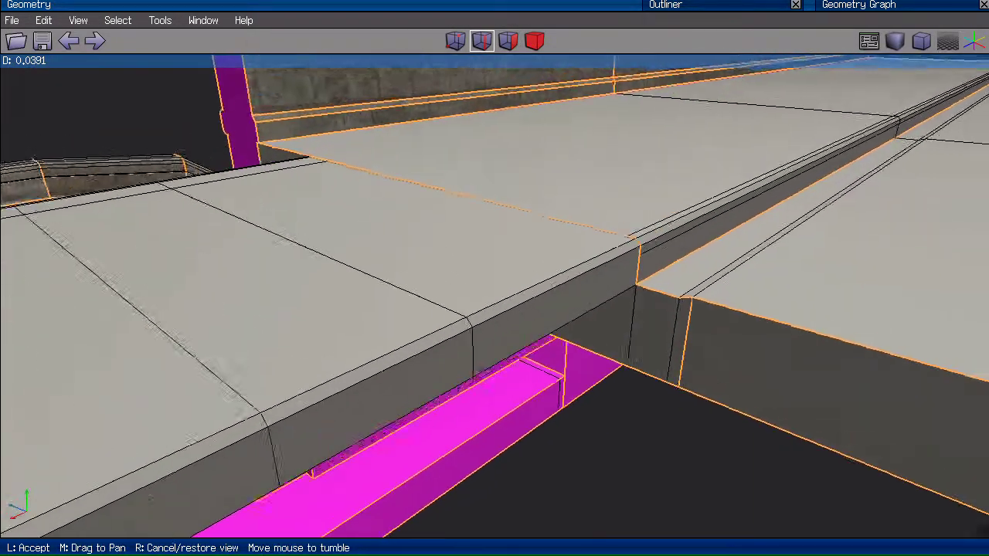
left_click(844, 331)
left_click(843, 330)
Inset the four bevelled strip faces along the landing slab's front edge to match the adjoining pavement's kerb.
right_click(648, 394)
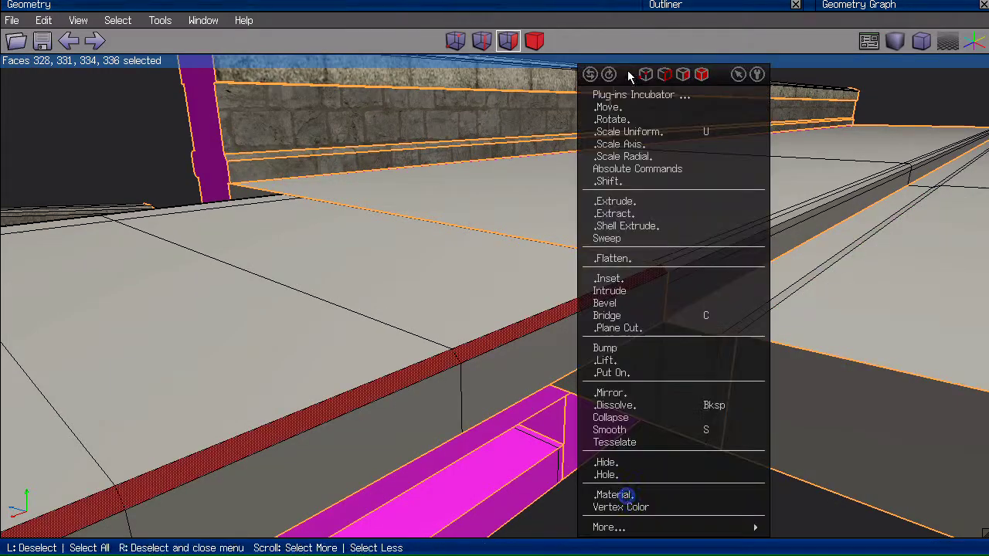
left_click(610, 278)
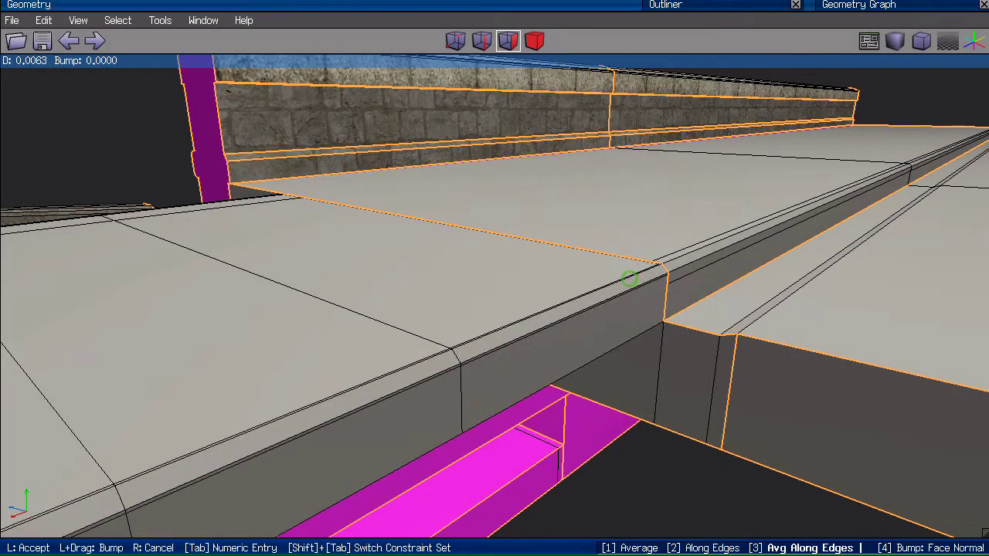
left_click(441, 272)
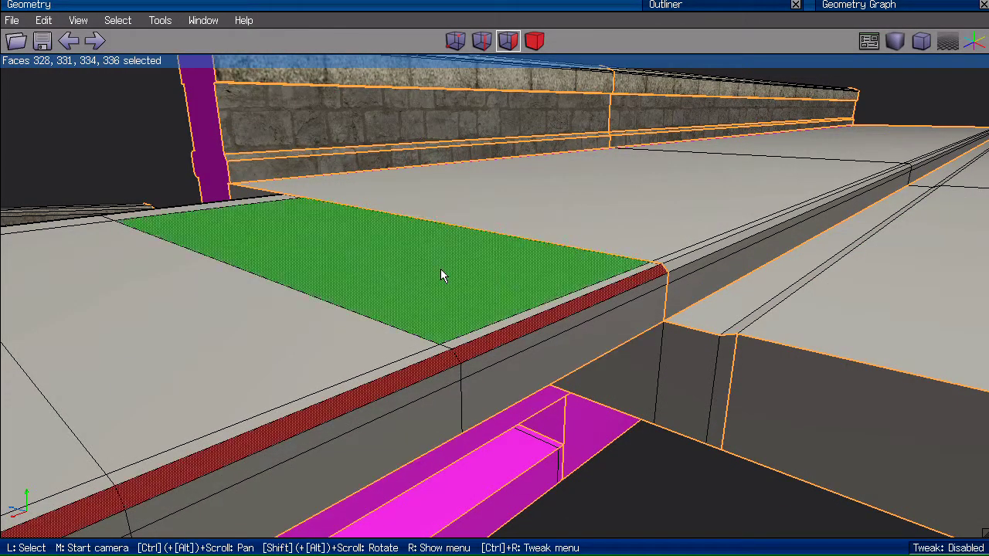
Merge the small bevel corner face into the large end face at both ends of the landing slab.
middle_click(441, 272)
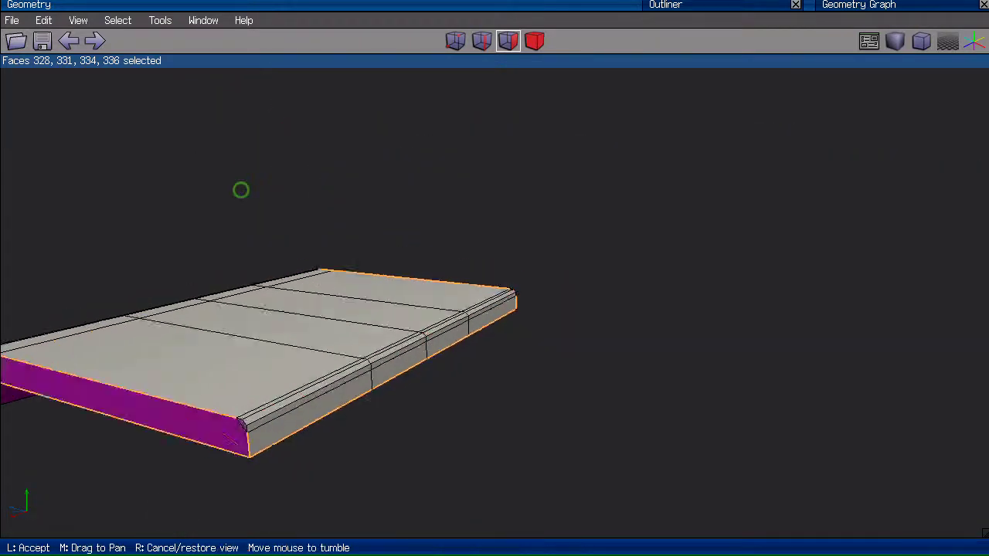
left_click(241, 190)
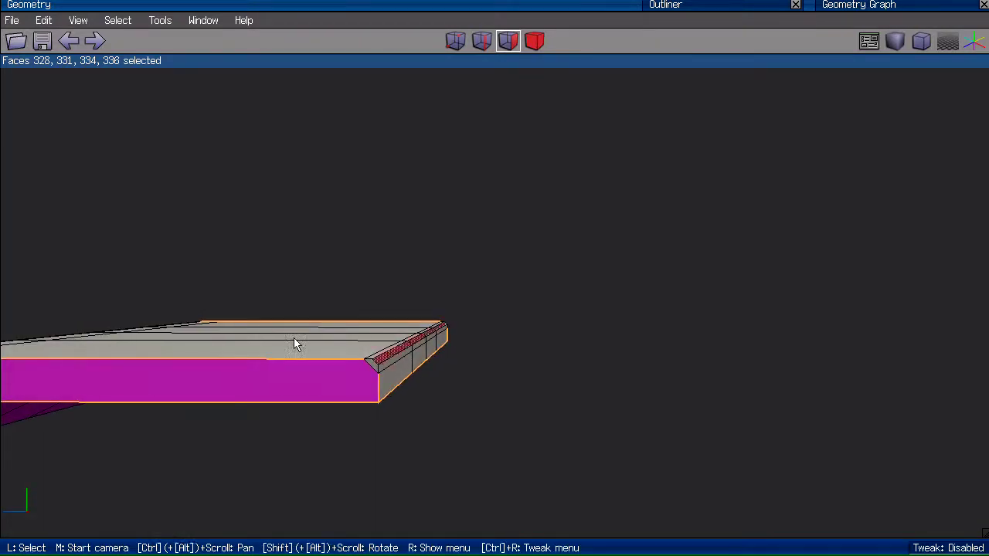
key("space")
left_click(366, 372)
left_click(372, 363)
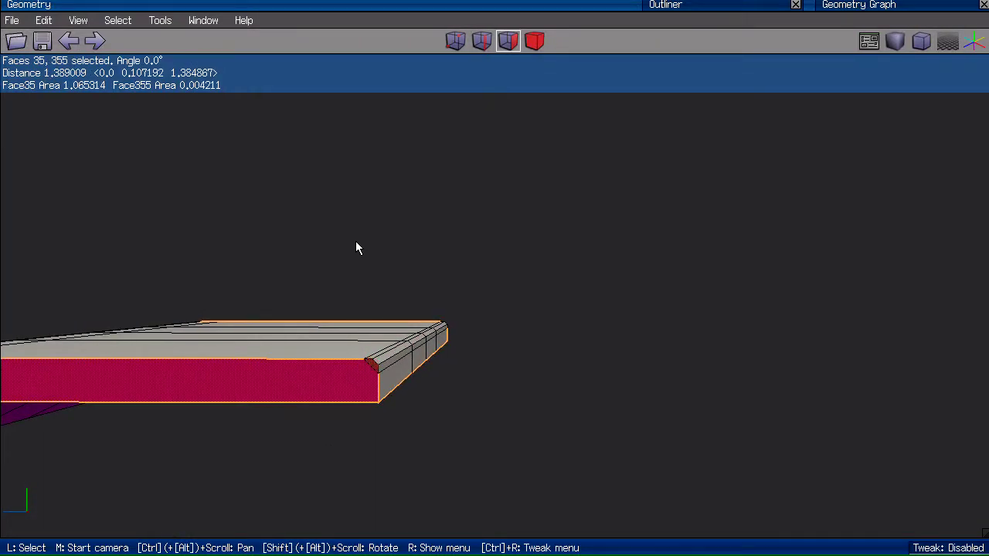
key("i")
key("Delete")
key("e")
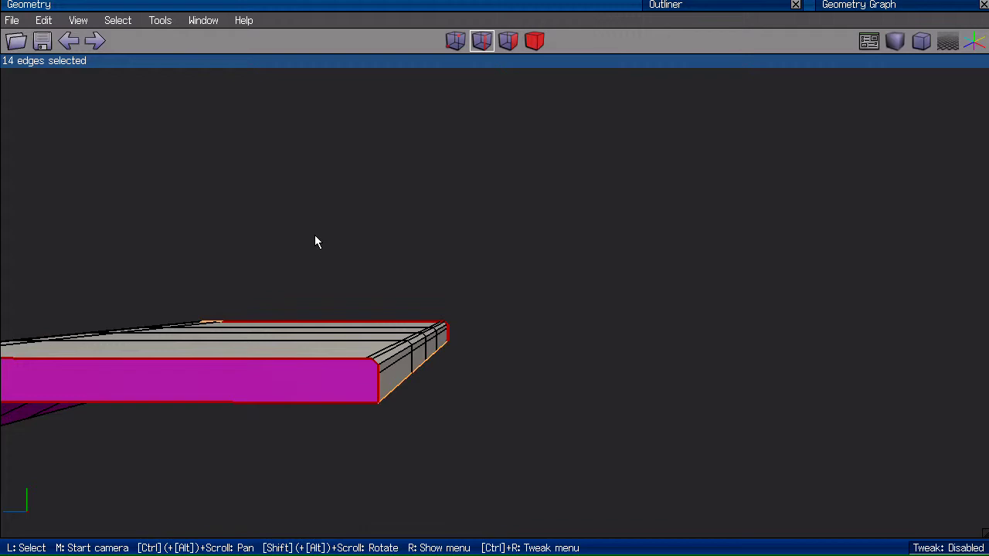
key("space")
Merge the gutter and road end faces on both sides of the gap and bridge them into a continuous road in front of the landing.
key("Tab")
middle_click(324, 236)
left_click(317, 232)
key("Tab")
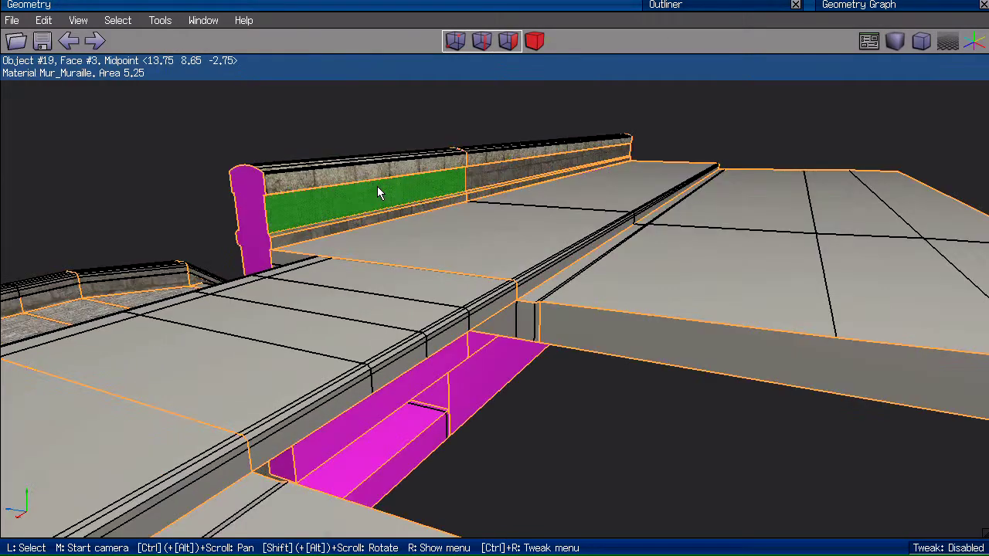
key("space")
middle_click(379, 193)
left_click(380, 192)
left_click(604, 387)
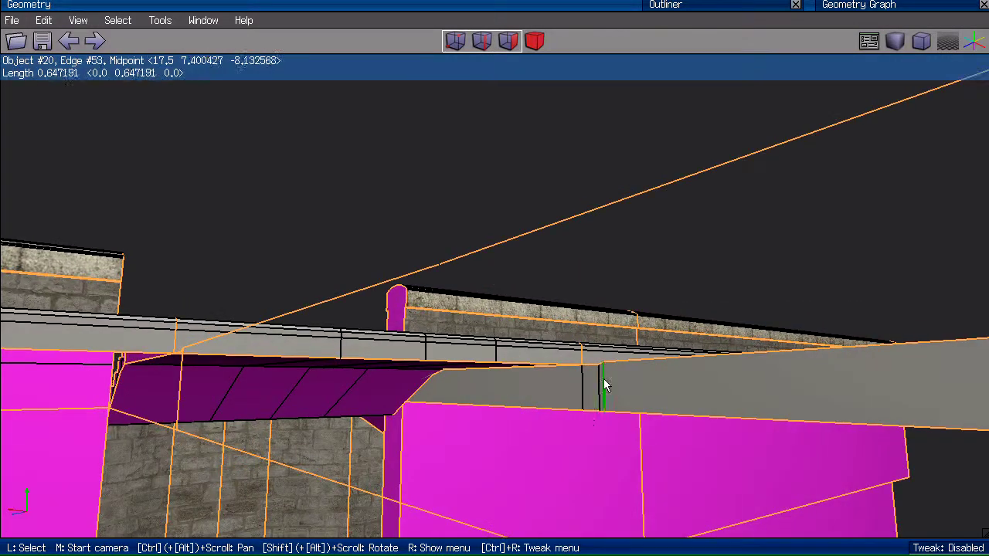
left_click(592, 383)
left_click(602, 390)
left_click(501, 358)
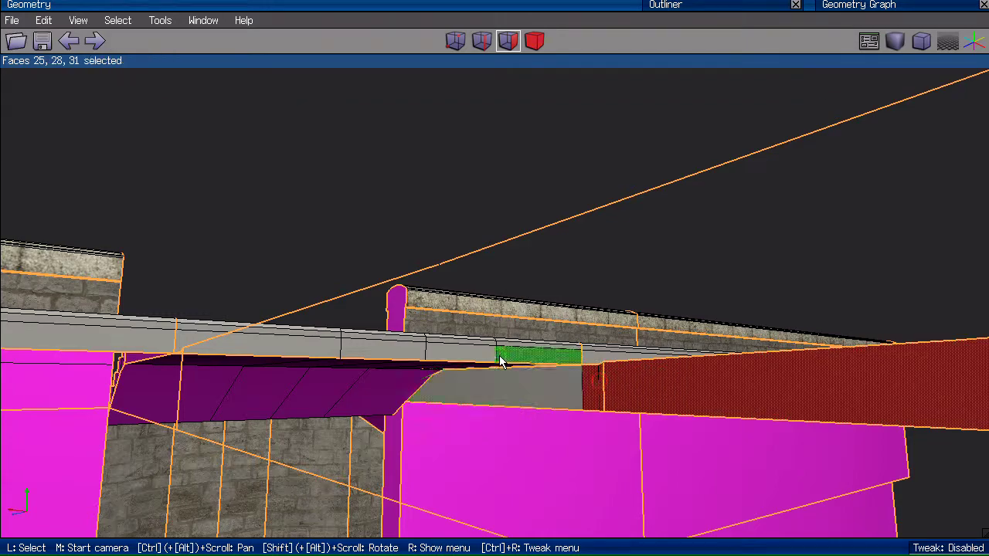
middle_click(502, 357)
left_click(236, 439)
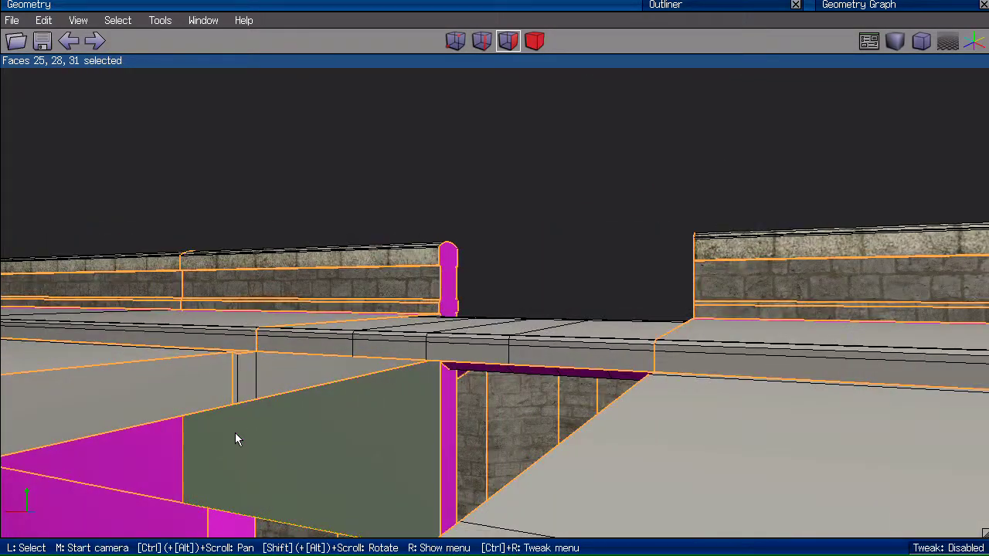
left_click(221, 383)
key("BackSpace")
Isolate the road object and harden the edges around the bridged section's vertical face on the pavement side.
middle_click(252, 392)
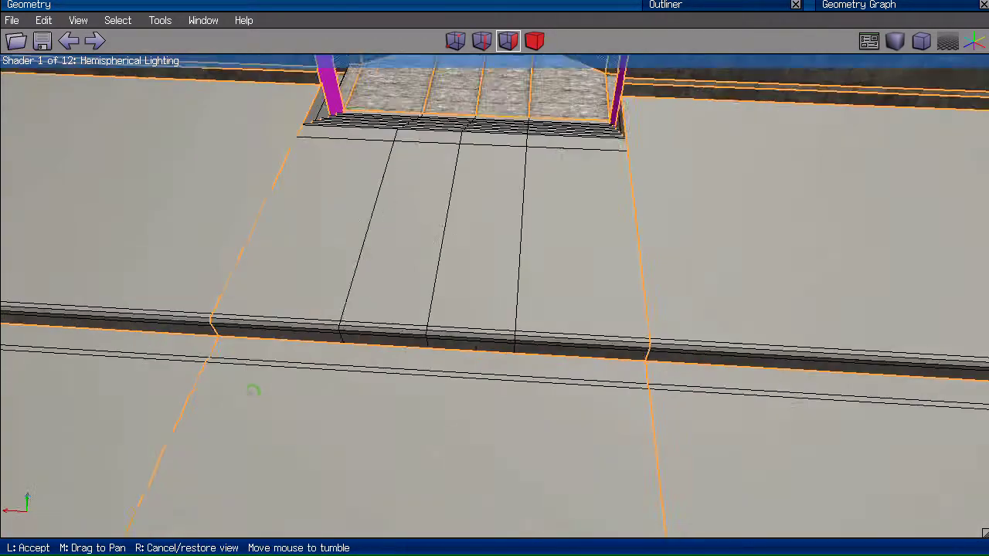
left_click(252, 392)
left_click(313, 491)
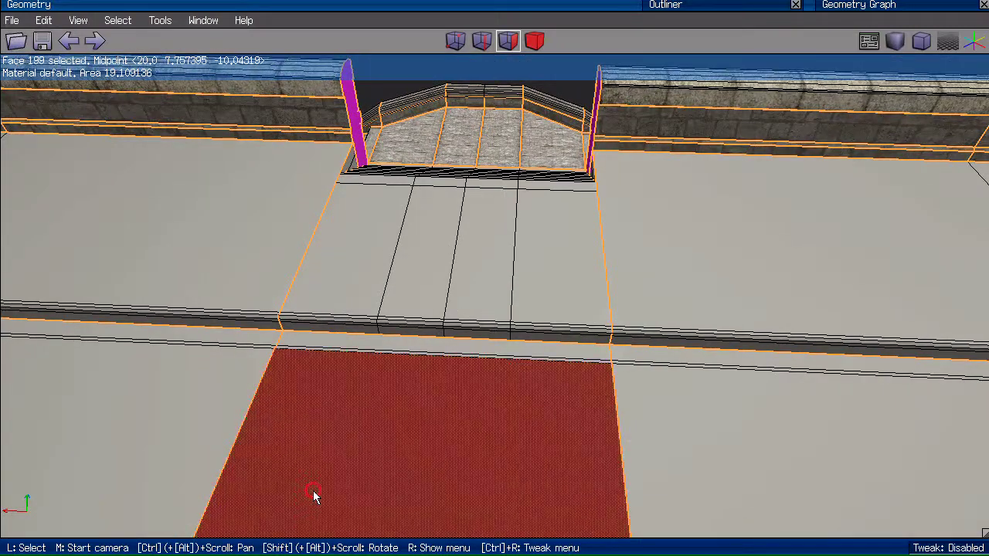
key("shift+h")
middle_click(357, 297)
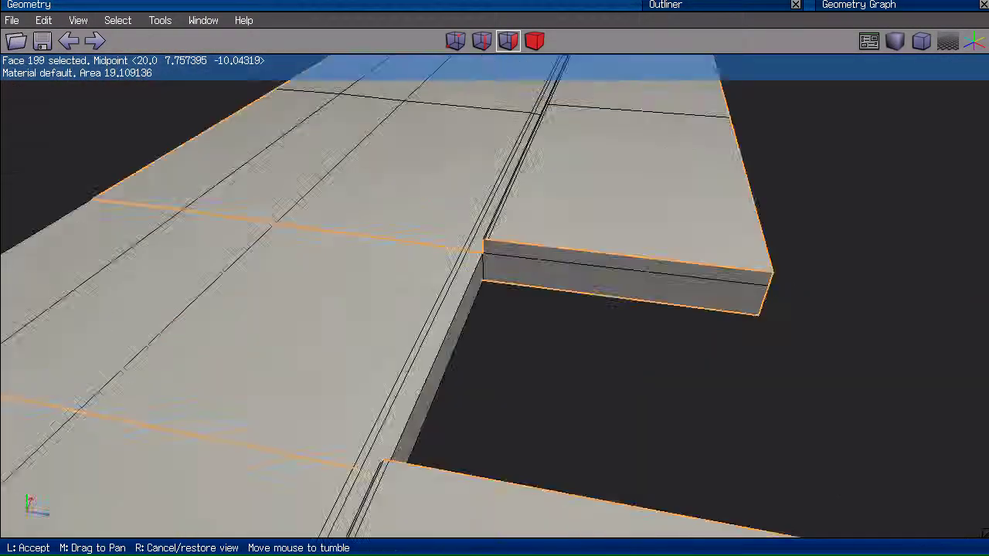
left_click(355, 297)
key("space")
left_click(423, 370)
key("e")
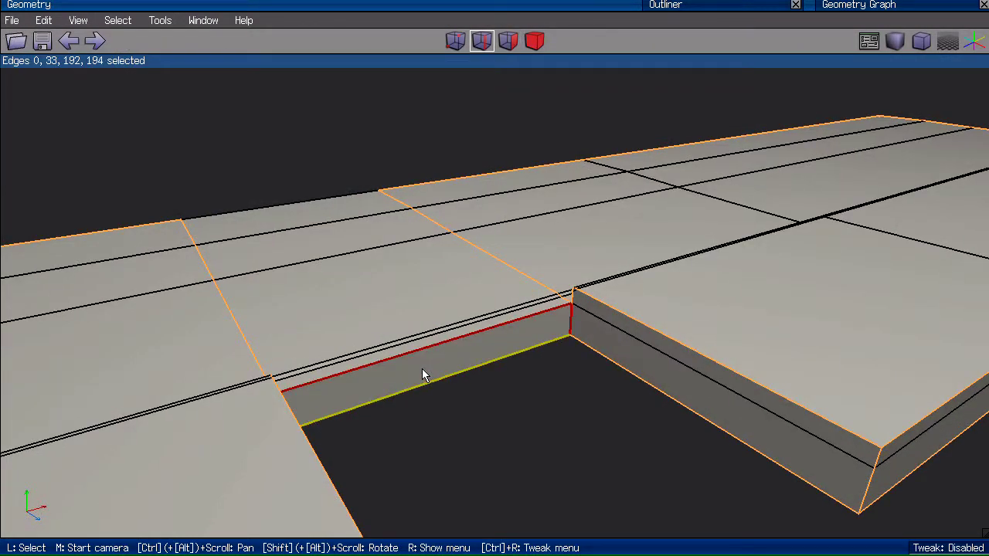
key("h")
Harden the edges around the bridged road section's vertical face on the outer side.
key("space")
middle_click(438, 354)
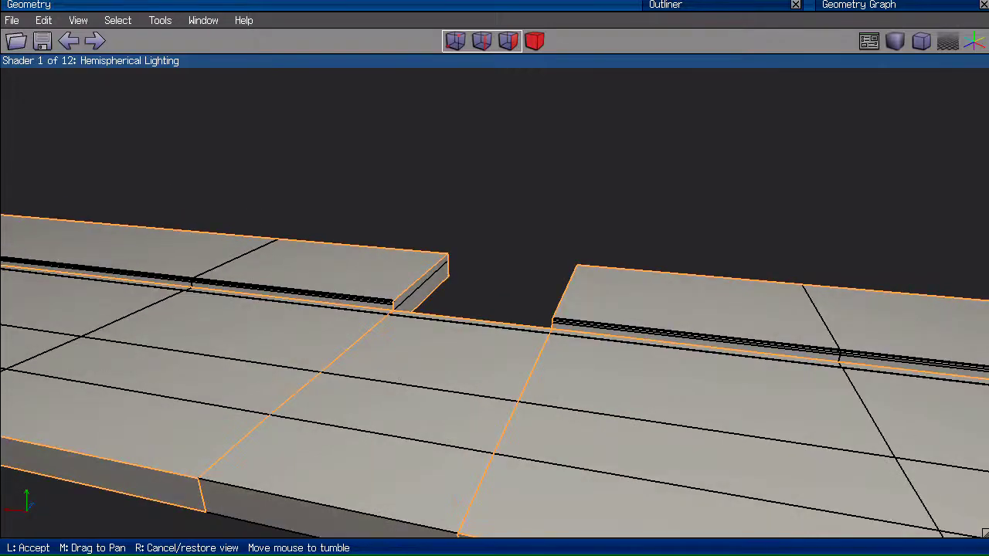
left_click(456, 228)
key("f")
left_click(288, 510)
key("e")
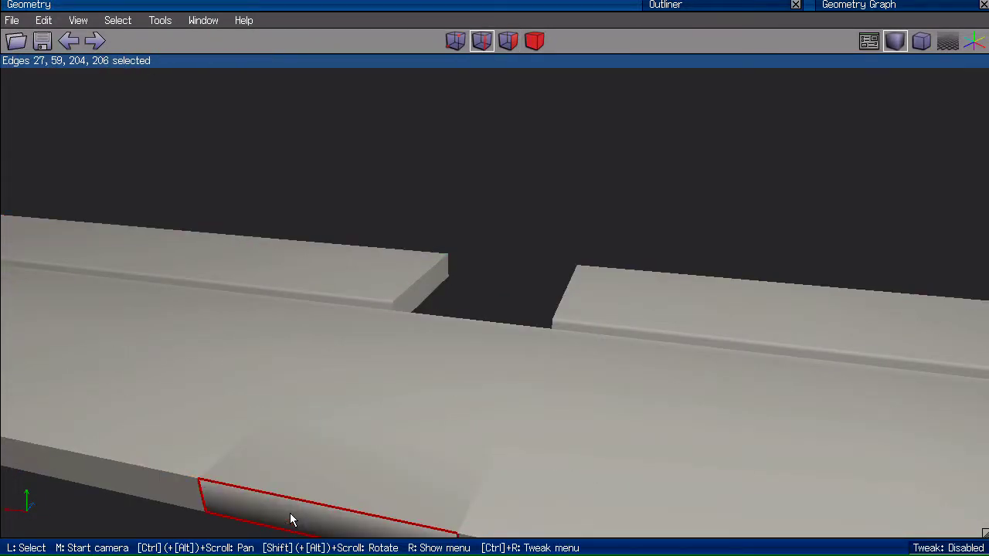
key("h")
Show all the hidden objects around the road again.
scroll(433, 241, "down", 3)
key("Tab")
middle_click(458, 219)
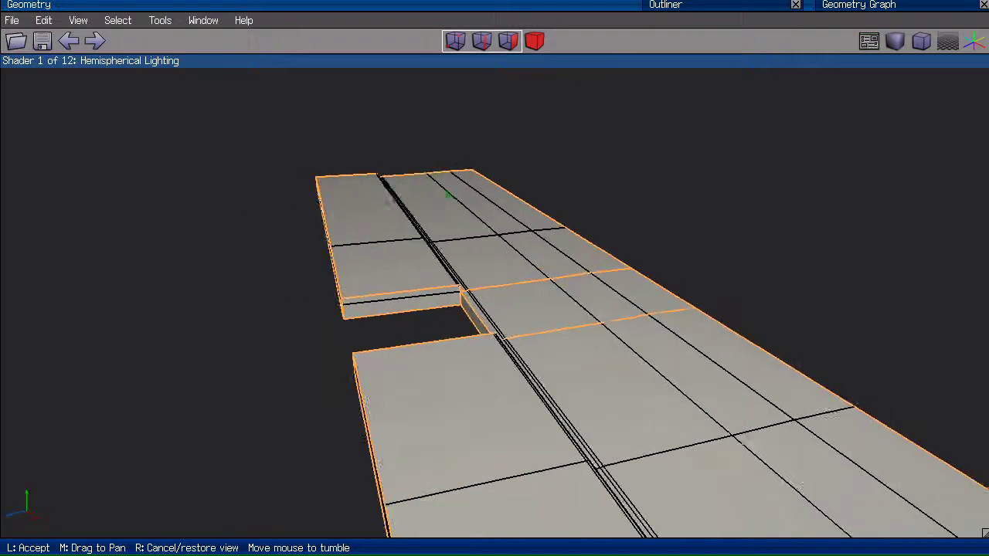
left_click(364, 204)
left_click(366, 205)
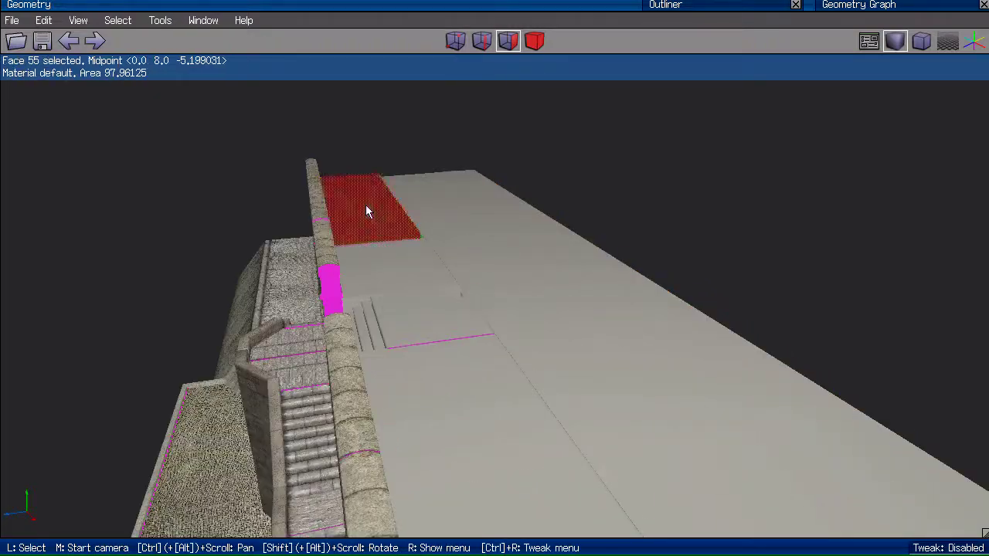
Examine the joined pavement, landing slab, stair and bridged road from several angles in shaded and wireframe display.
middle_click(201, 228)
scroll(201, 228, "up", 4)
left_click(201, 228)
key("space")
middle_click(216, 93)
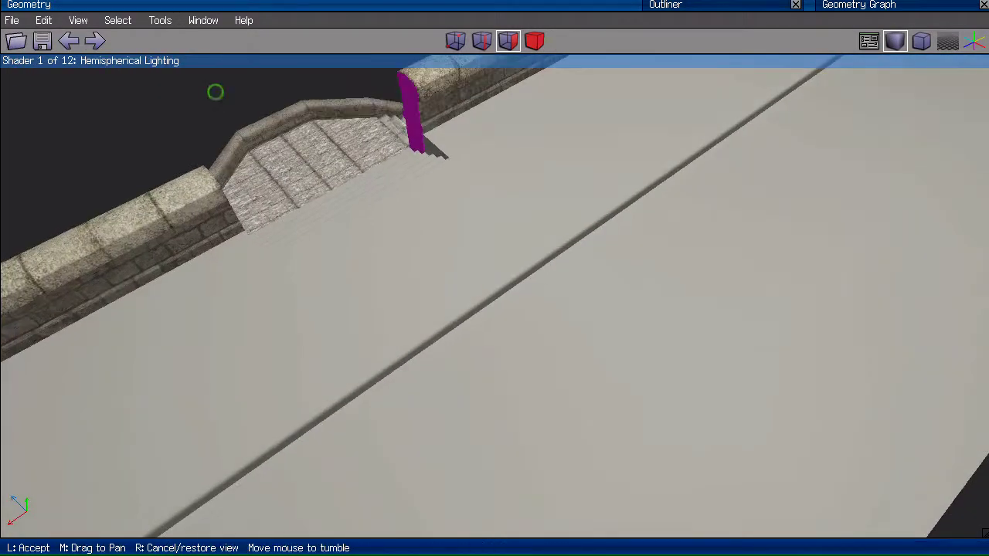
scroll(215, 92, "down", 4)
left_click(219, 98)
key("Tab")
middle_click(219, 98)
left_click(503, 265)
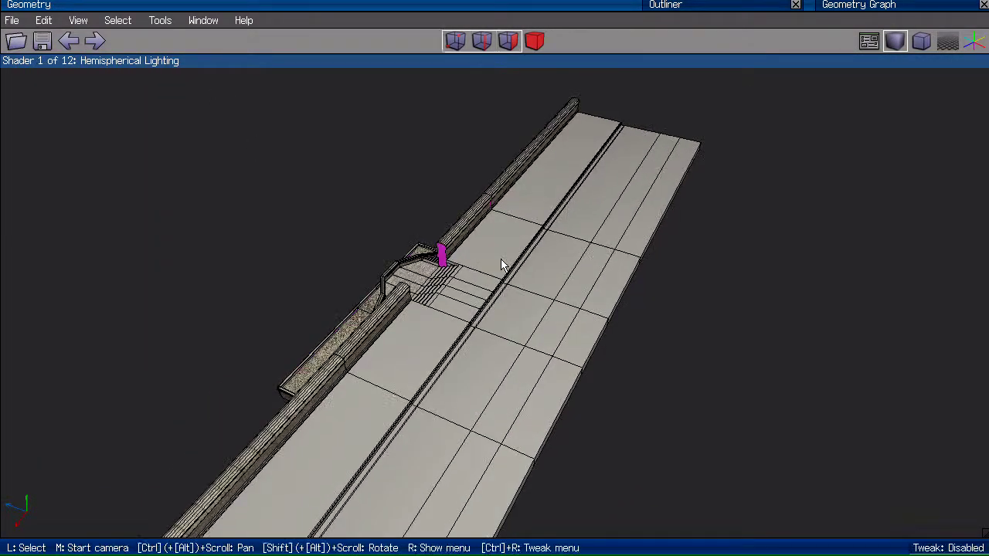
Connect the crosswise edges of both pavements and the landing slab to add a lengthwise line of edges along them.
left_click(529, 226)
left_click(396, 386, "shift")
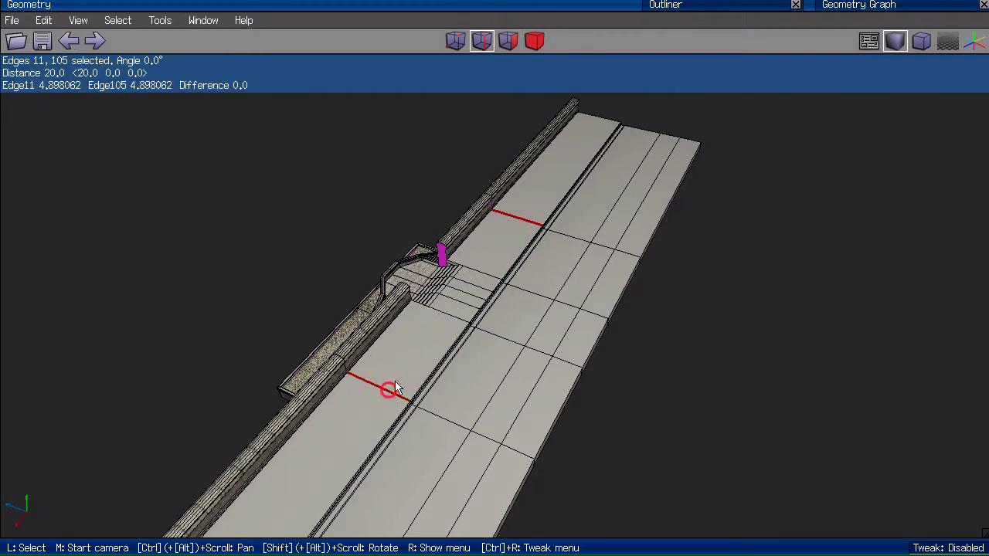
left_click(465, 298, "shift")
key("c")
scroll(240, 194, "up", 5)
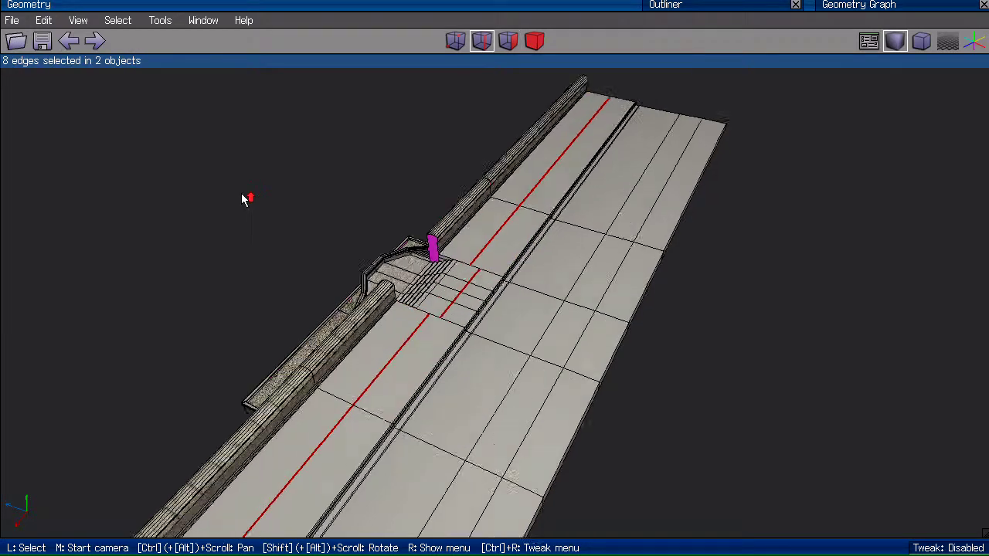
Flatten the eight new lengthwise edges along Z through a reference point so they form one straight line.
right_click(229, 165)
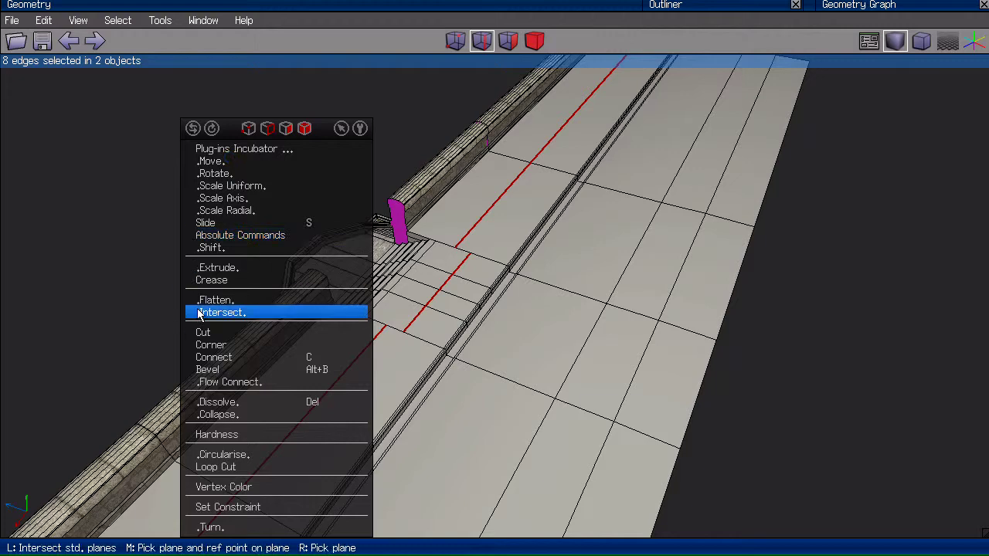
left_click(209, 299)
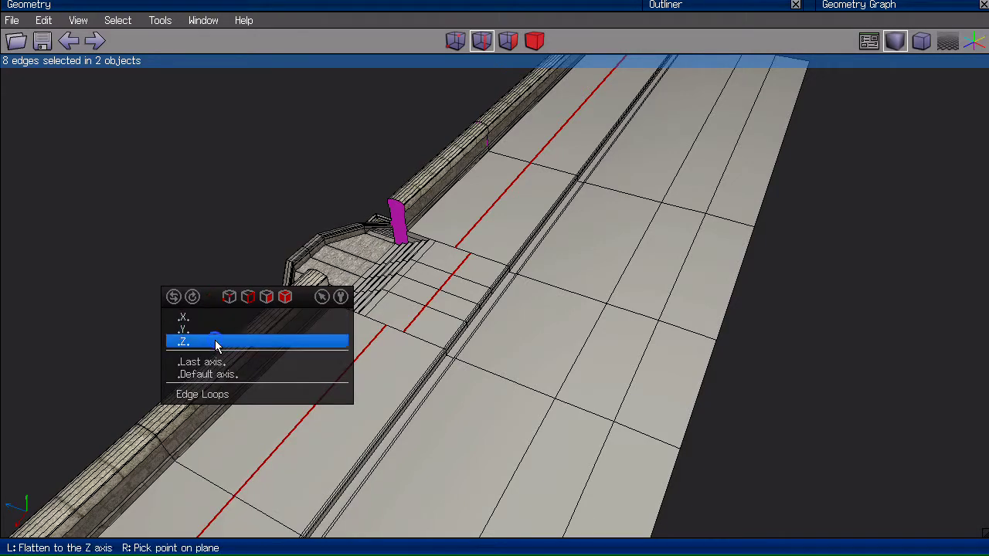
left_click(219, 343)
scroll(232, 258, "up", 3)
scroll(521, 302, "up", 1)
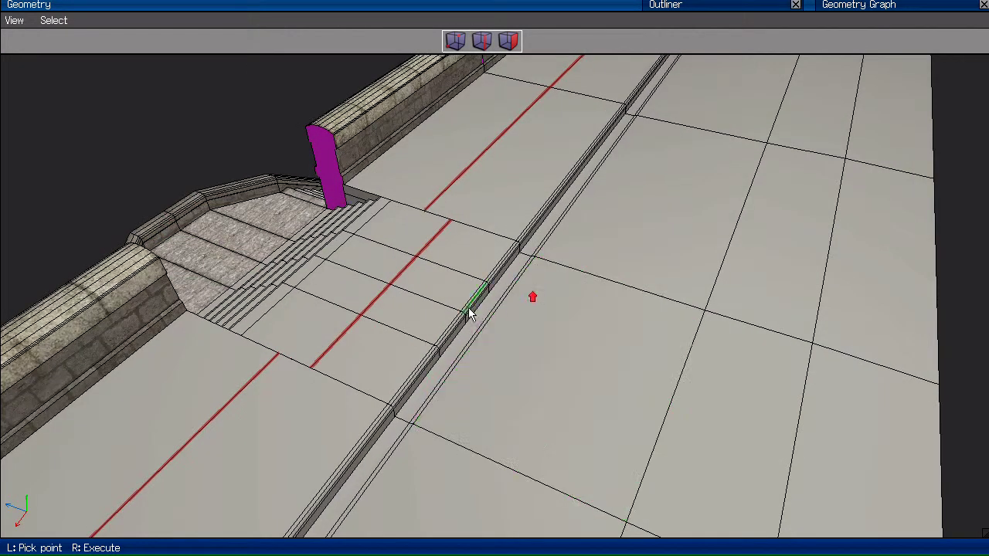
right_click(400, 345)
Slide the aligned pavement and landing edges towards the road until they run close beside the kerb.
key("s")
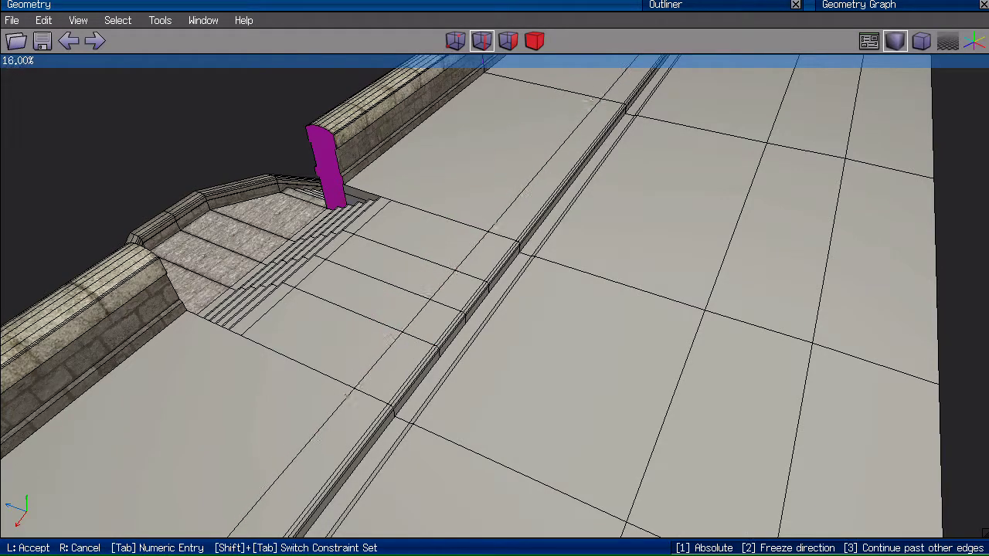
left_click(402, 340)
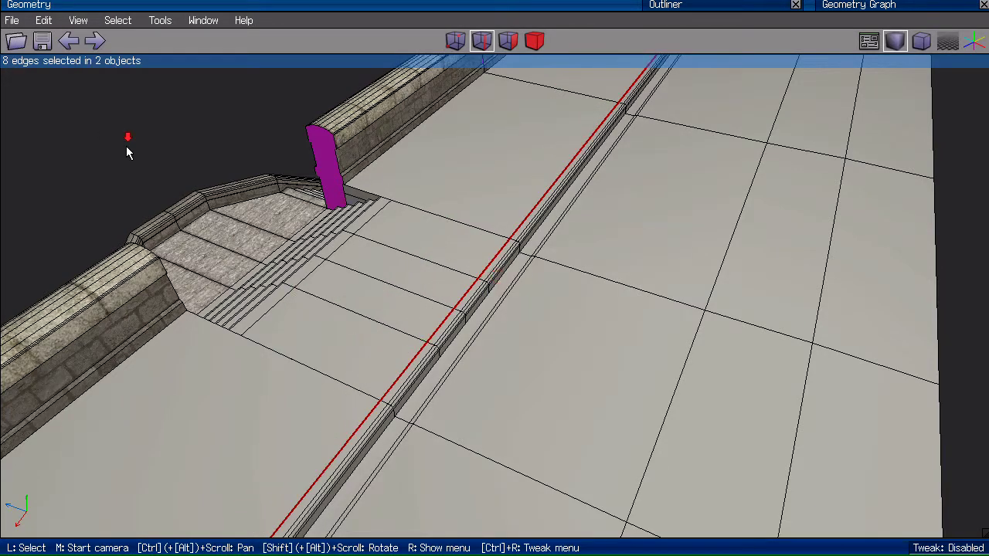
scroll(127, 147, "down", 3)
key("space")
scroll(237, 150, "down", 2)
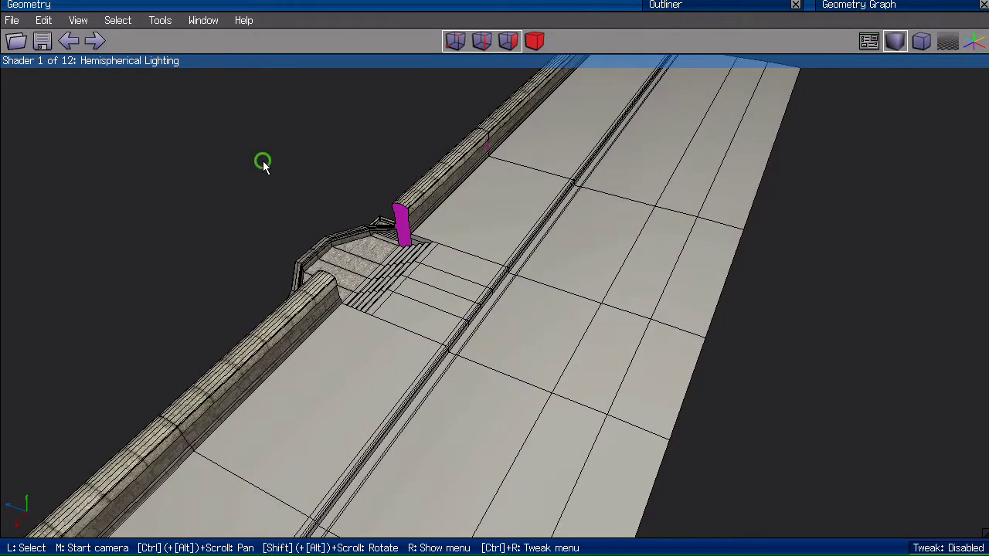
Select the underside faces of the pavement and road plus the road's long outer side faces, and assign them the Hole material.
middle_click(263, 165)
left_click(199, 192)
left_click(359, 175)
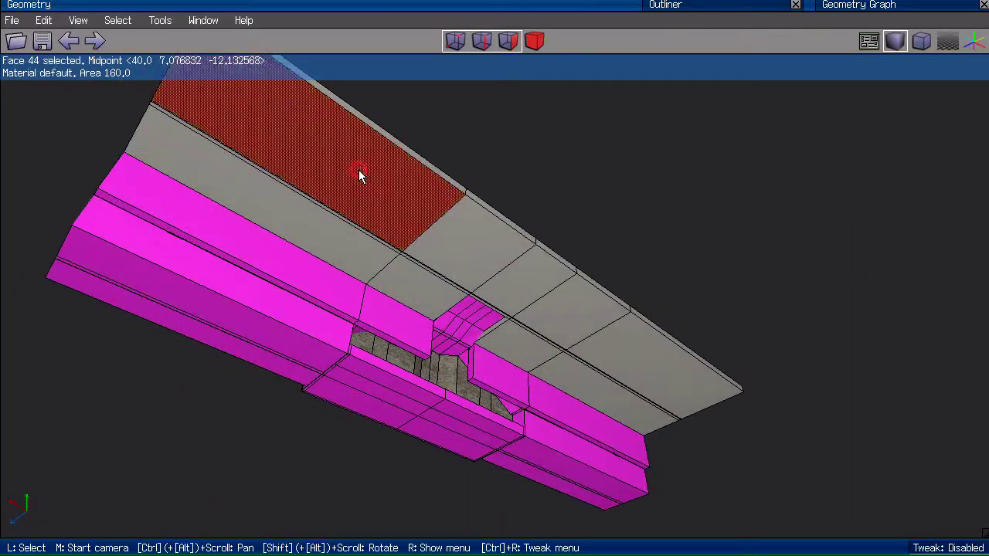
key("shift+y")
scroll(372, 243, "up", 2)
scroll(731, 274, "up", 2)
mouse_move(775, 239)
left_mouse_down()
mouse_move(721, 320)
mouse_move(655, 278)
mouse_move(522, 354)
left_mouse_up()
left_click_drag(514, 311, 252, 308)
scroll(329, 332, "down", 3)
key("m")
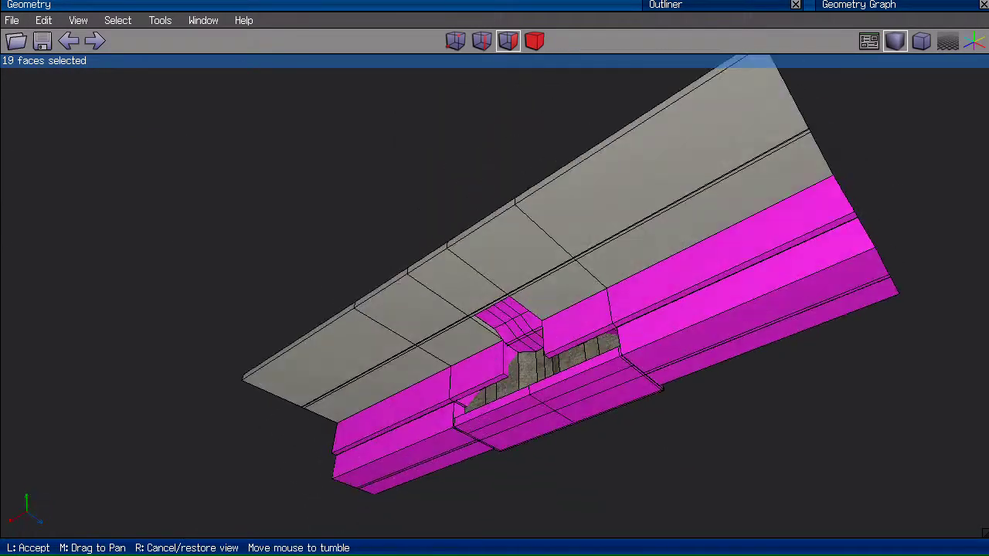
left_click(326, 327)
left_click_drag(326, 327, 373, 325)
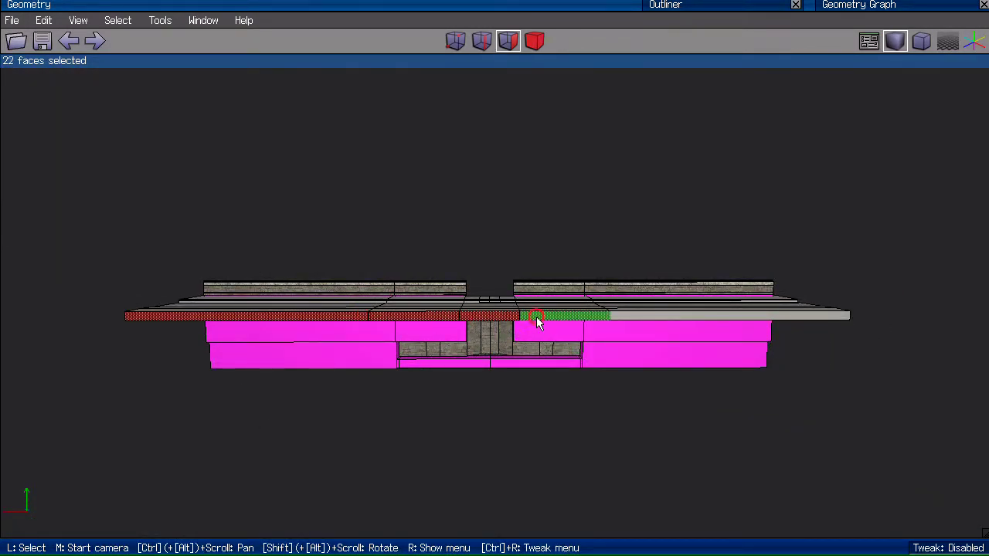
left_click(704, 6)
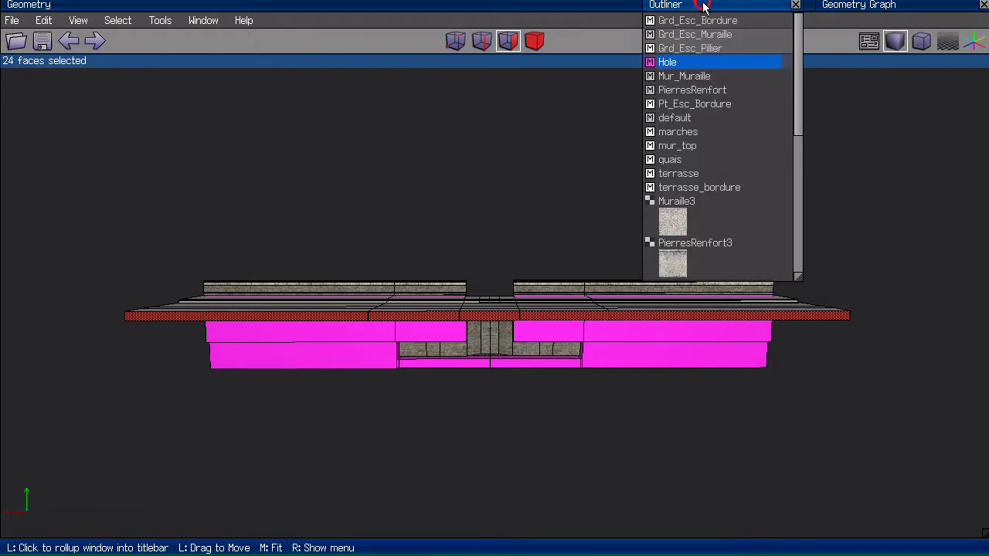
right_click(708, 65)
left_click(709, 68)
left_click(695, 8)
key("space")
middle_click(536, 125)
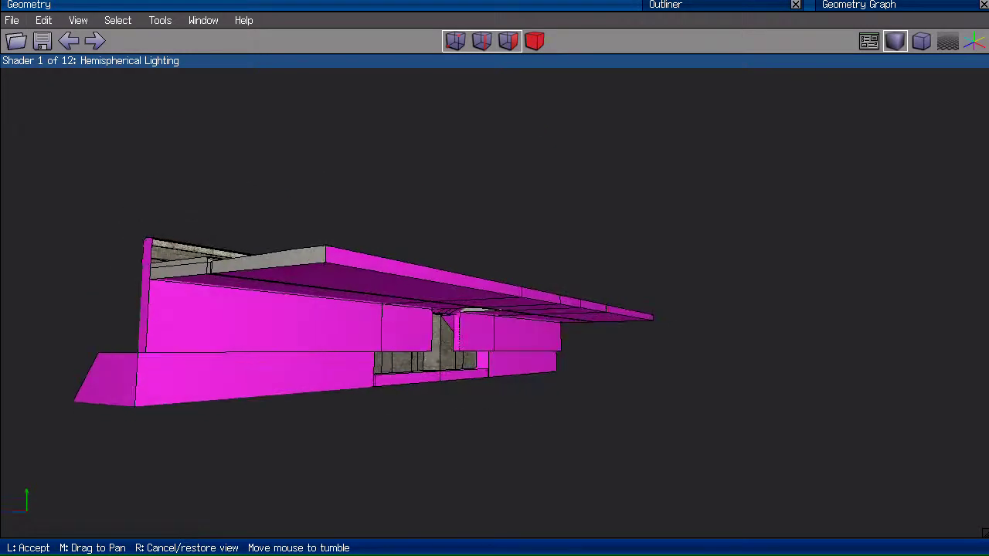
left_click(527, 145)
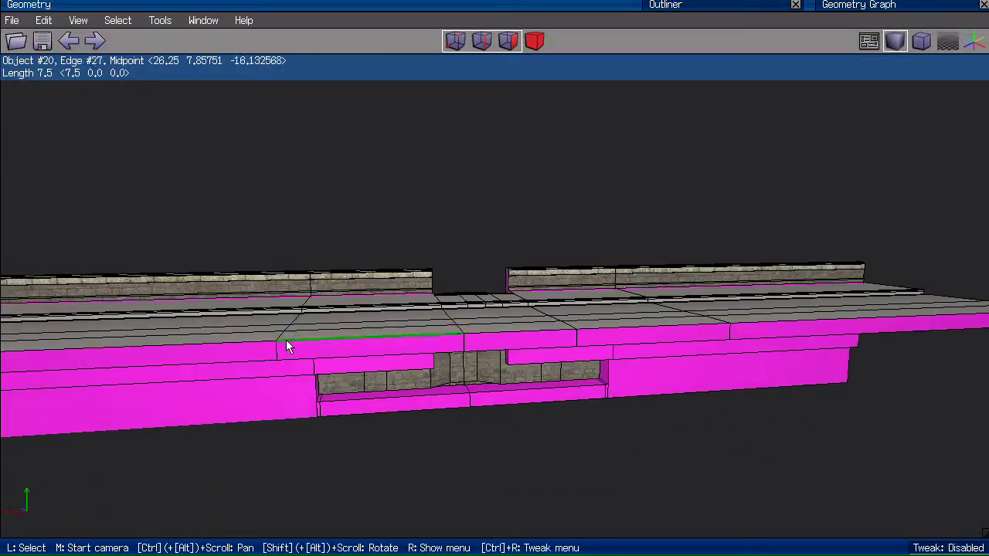
Dissolve the four short vertical edges on the road's long outer side so that the side forms a single face.
left_click(281, 348)
left_click(461, 343, "shift")
left_click(581, 336, "shift")
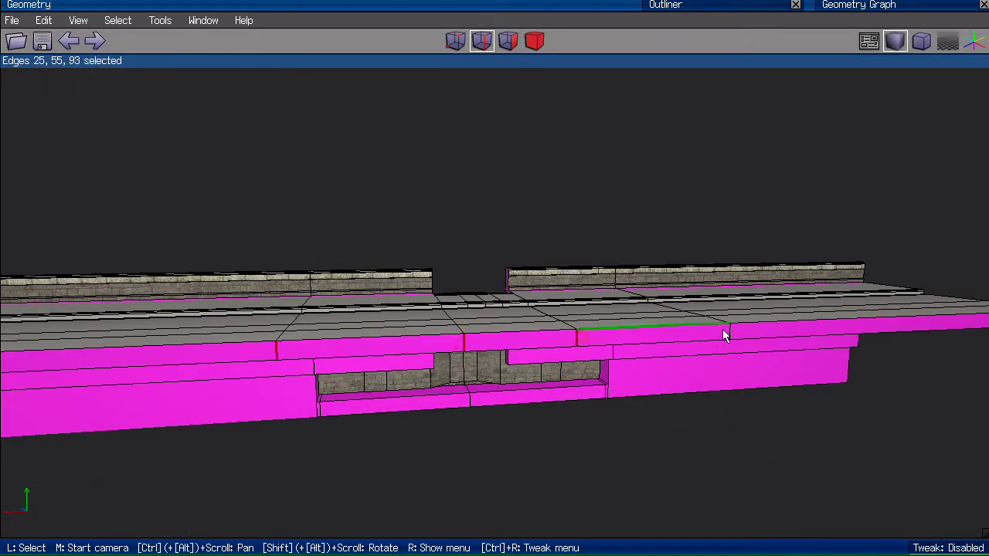
middle_click(596, 201)
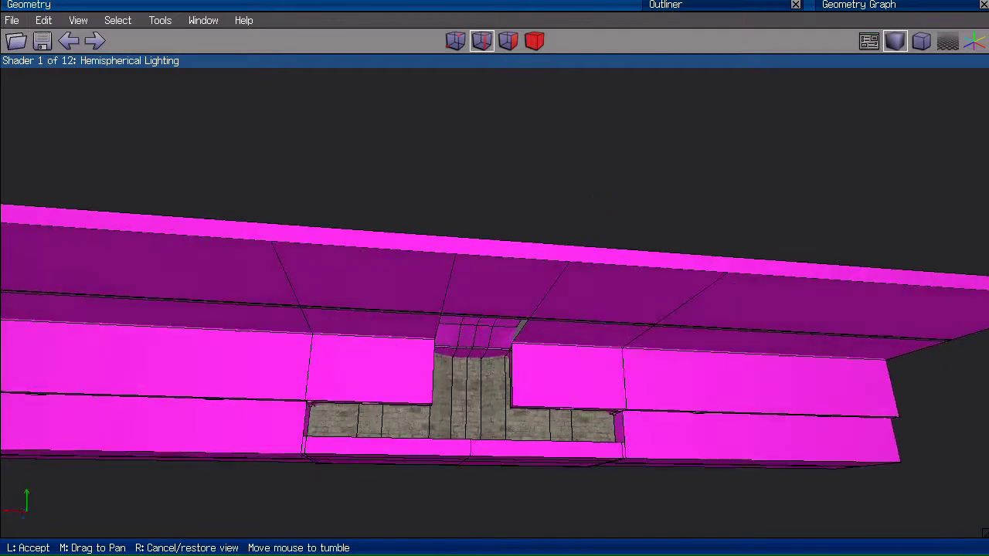
left_click(597, 199)
key("w")
middle_click(596, 196)
left_click(595, 193)
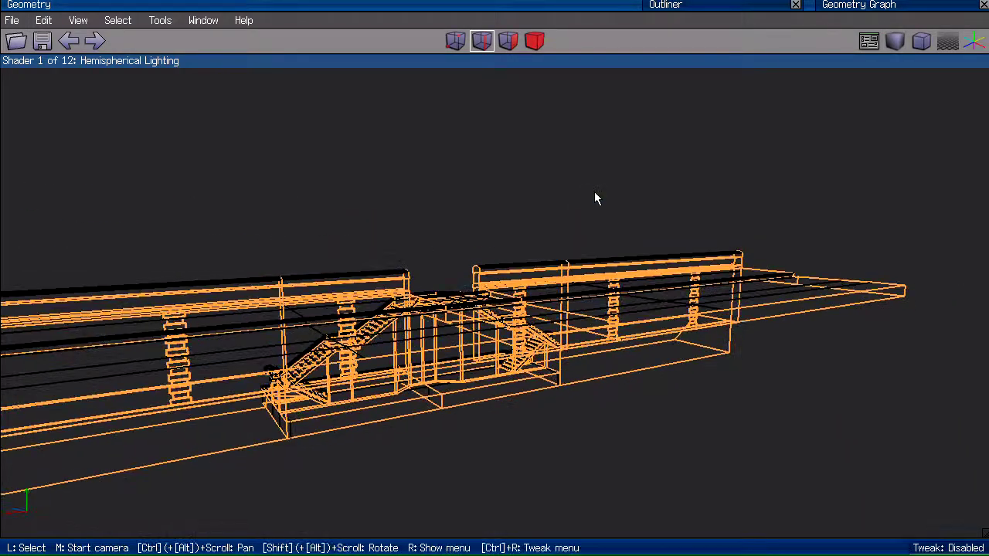
key("w")
scroll(567, 190, "down", 2)
scroll(567, 190, "down", 1)
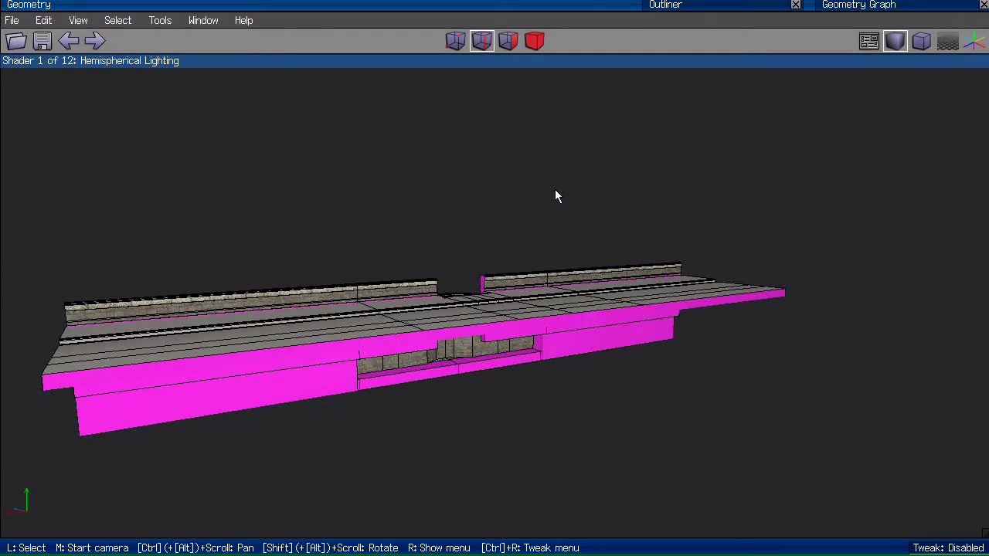
Mirror the road and pavement object about the road's long outer side face to create the opposite half of the street.
left_click(899, 45)
key("w")
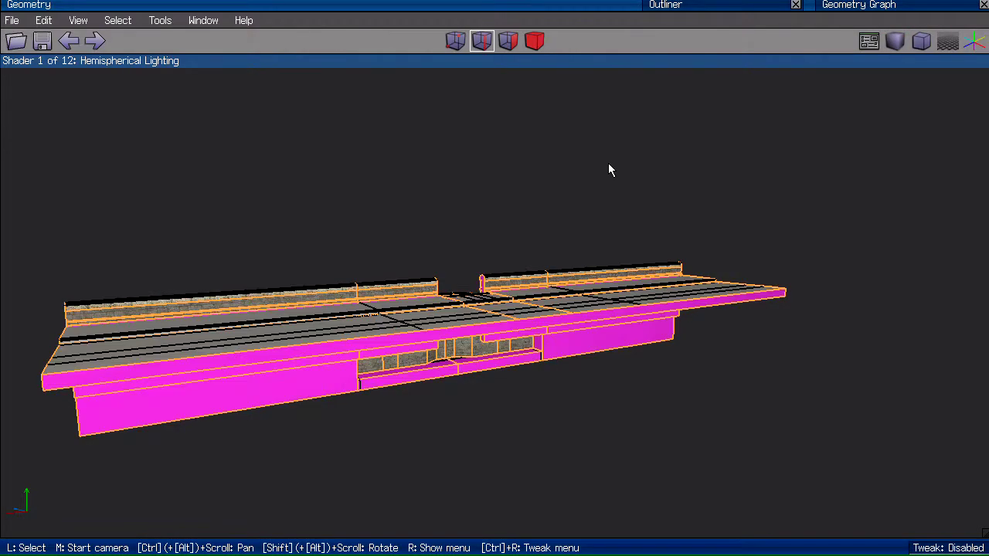
middle_click(607, 162)
left_click(607, 169)
middle_click(608, 163)
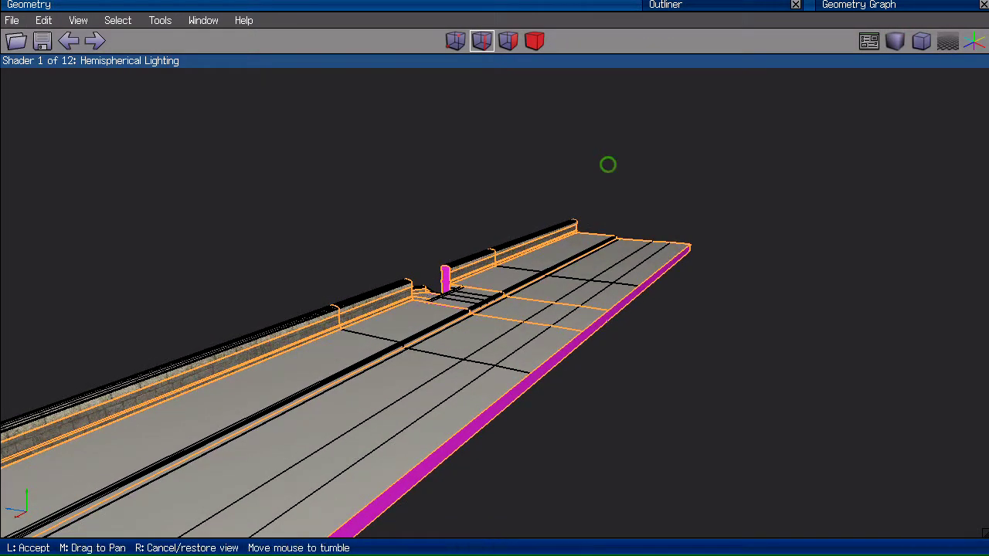
left_click(461, 265)
scroll(569, 349, "up", 3)
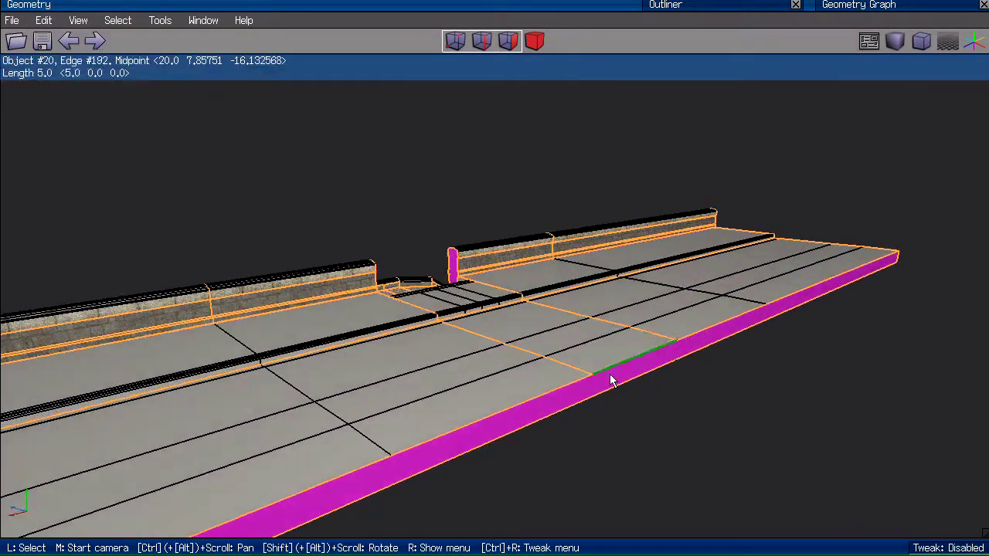
left_click(618, 384)
right_click(618, 384)
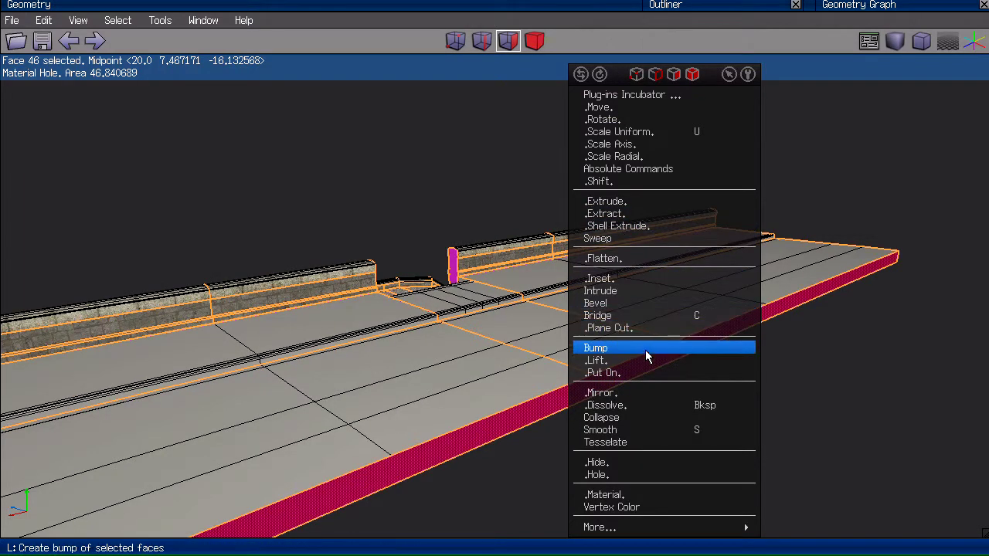
left_click(647, 394)
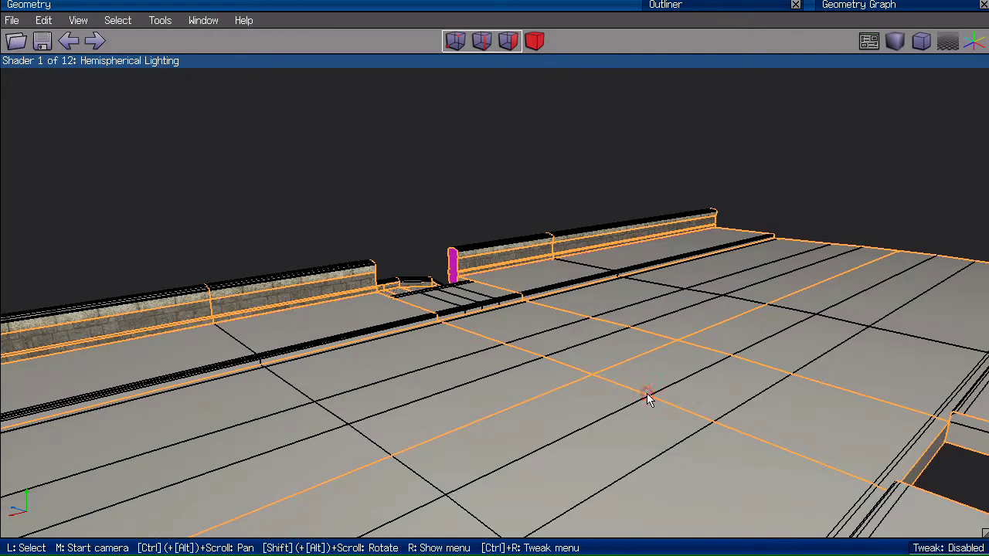
scroll(635, 366, "down", 3)
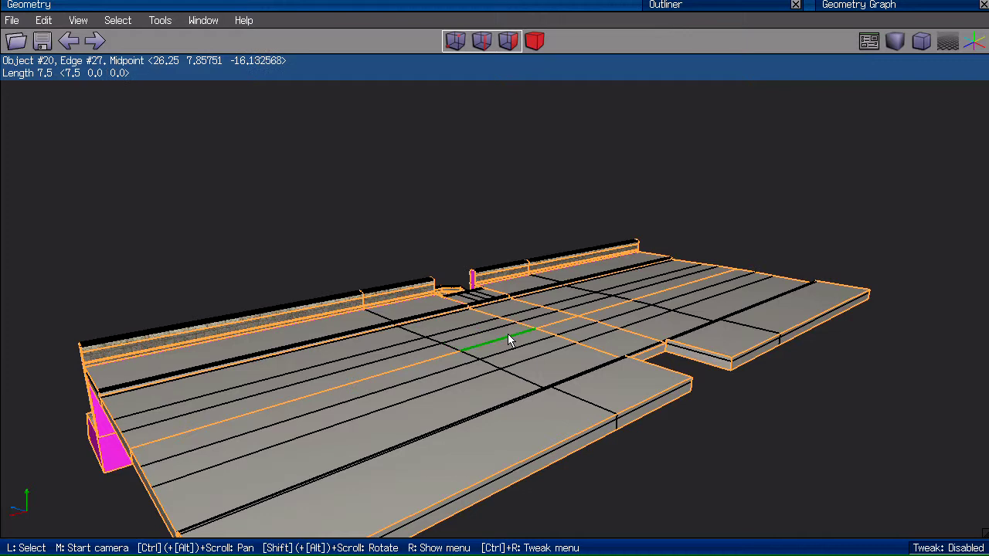
Make the lengthwise edge loop along the mirrored road's centre seam soft and check the smooth preview.
double_click(507, 333)
key("space")
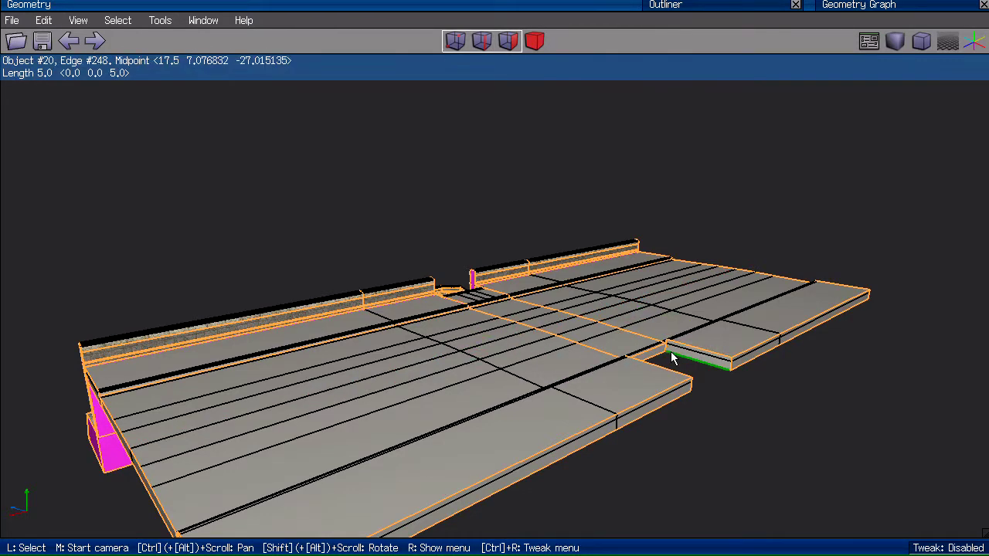
key("Tab")
middle_click(686, 154)
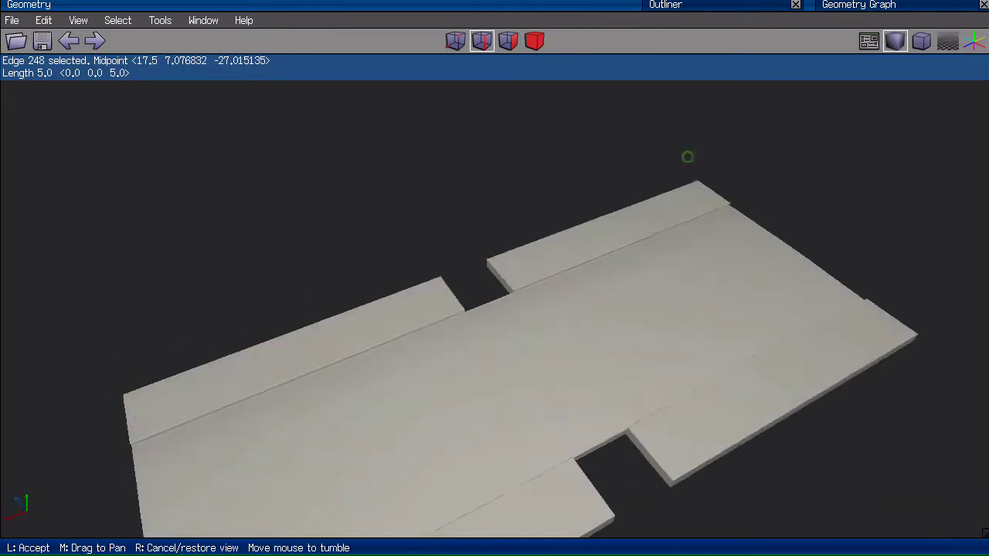
left_click(688, 156)
Examine the pavement end face and the kerb corner beside the gap in the mirrored far pavement.
scroll(618, 258, "up", 5)
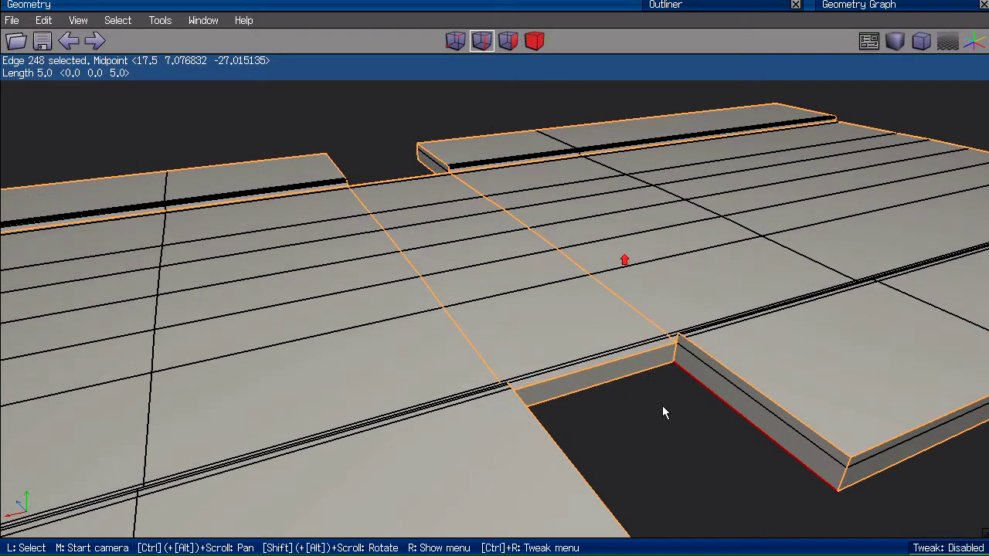
key("2")
left_click(727, 378)
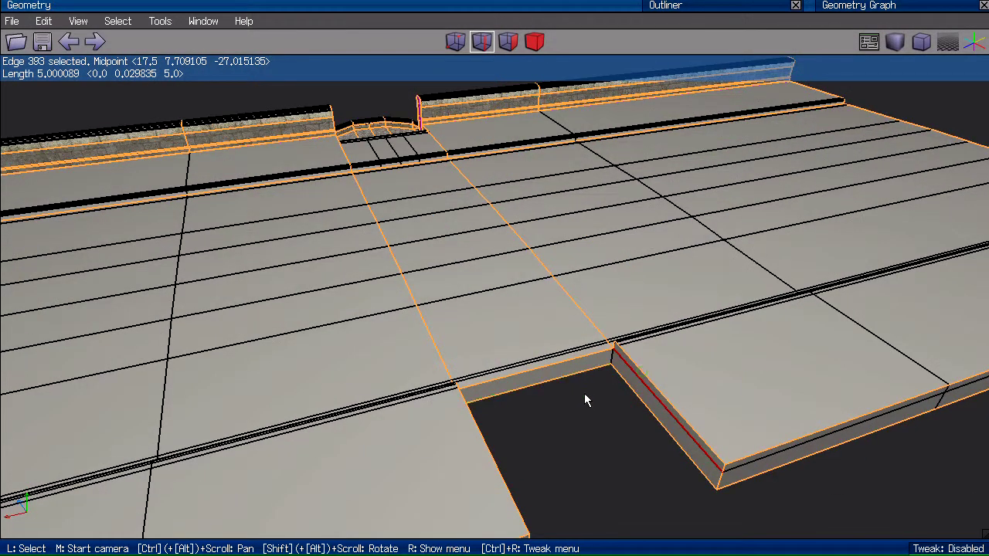
key("m")
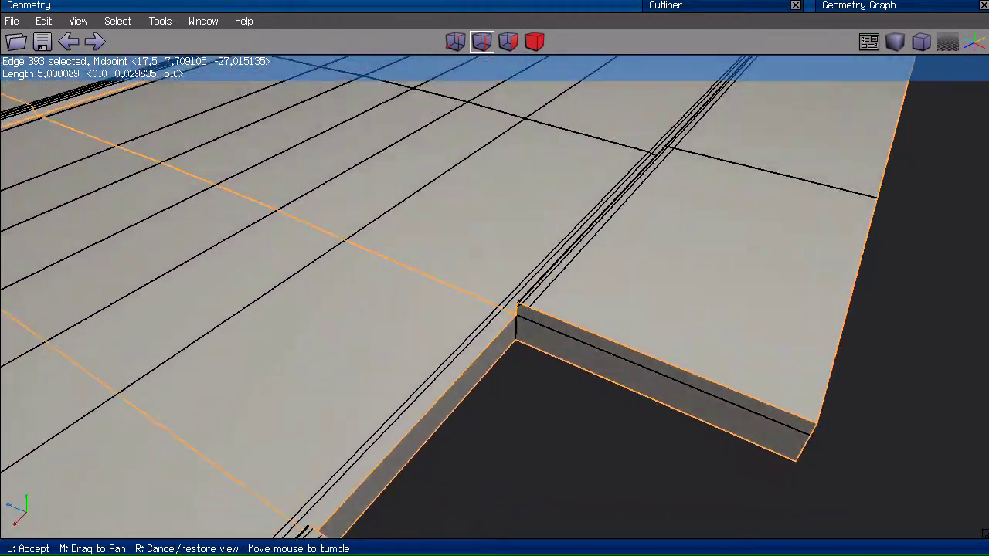
left_click(587, 409)
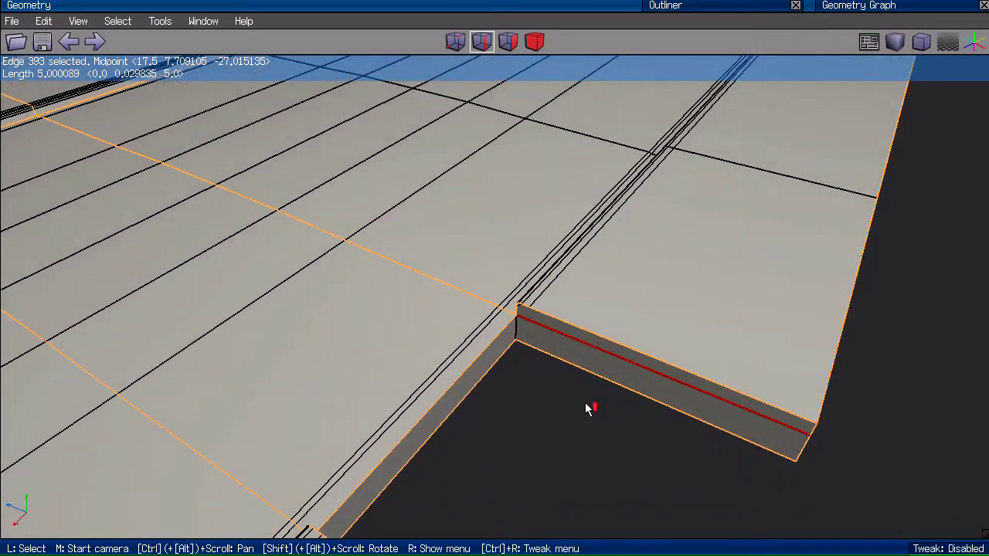
scroll(540, 410, "up", 3)
left_click(538, 312)
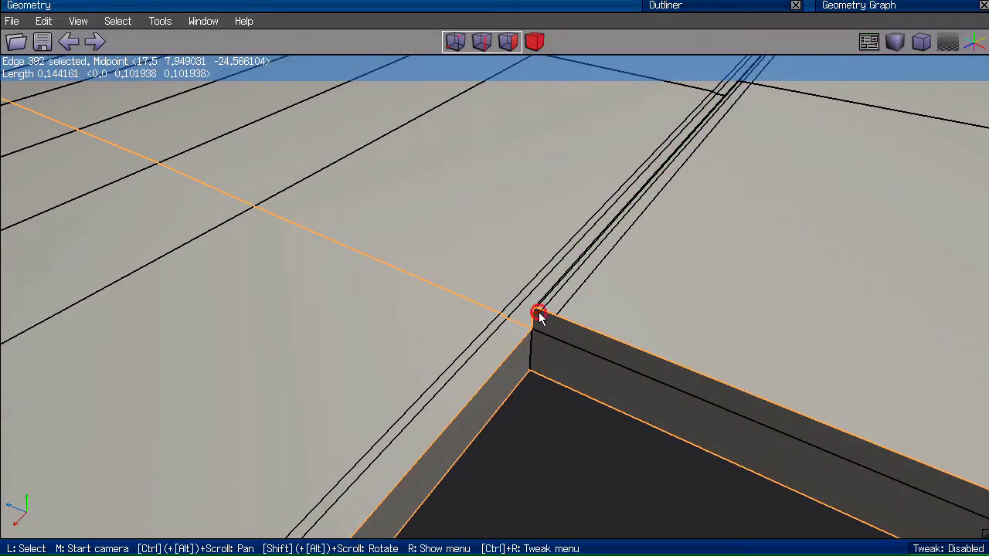
key("m")
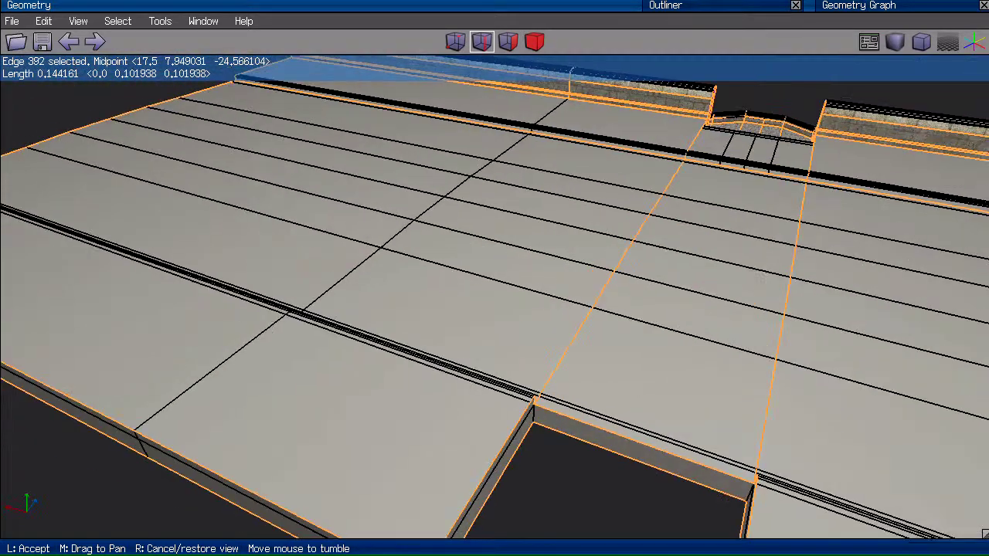
left_click(531, 484)
left_click(531, 484, "shift")
key("m")
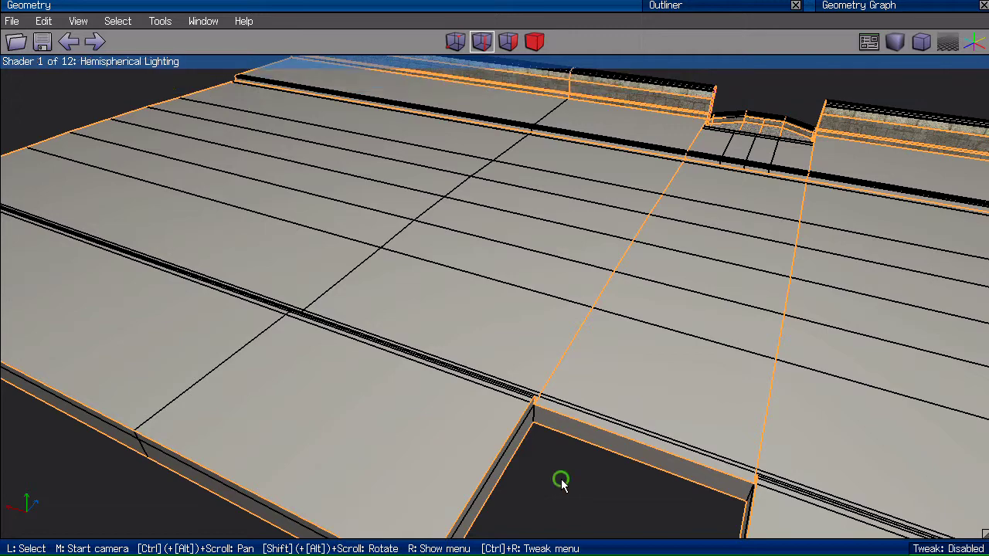
Select the upper and lower pavement end faces on both sides of the gap in the mirrored far pavement.
left_click(608, 340)
left_click(608, 340)
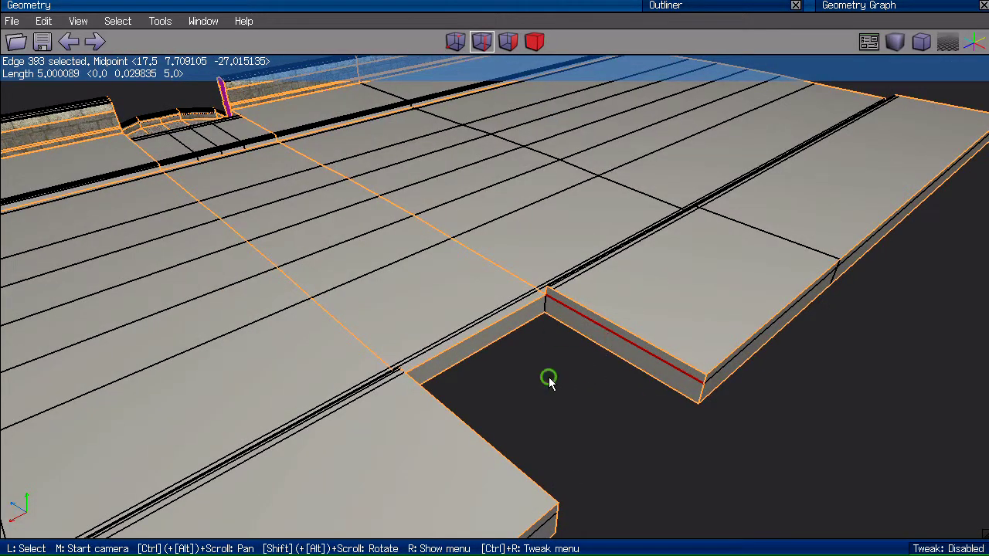
key("m")
left_click(464, 410)
left_click(490, 436)
key("3")
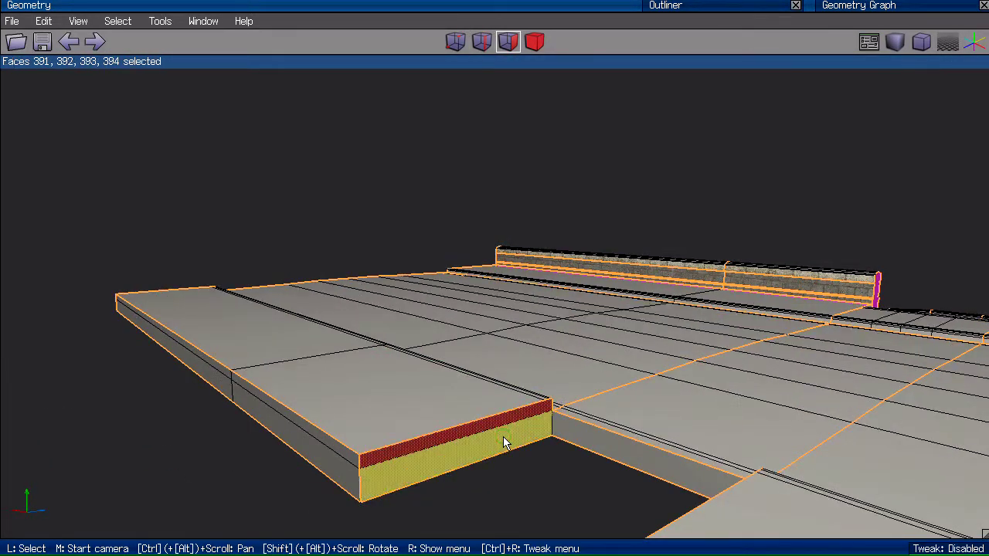
key("m")
left_click(541, 488)
Bridge the selected pavement end faces to close the gap in the far pavement.
right_click(535, 418)
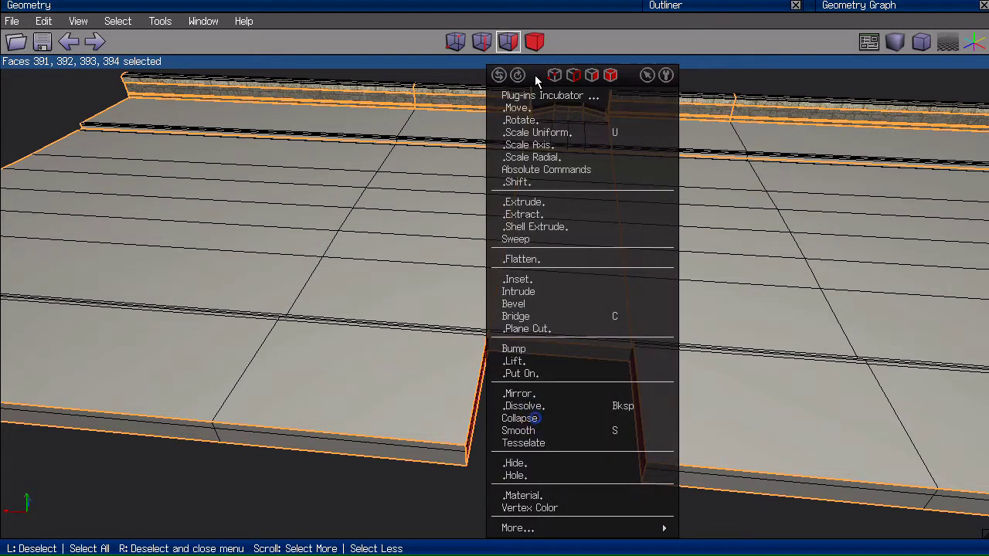
left_click(351, 516)
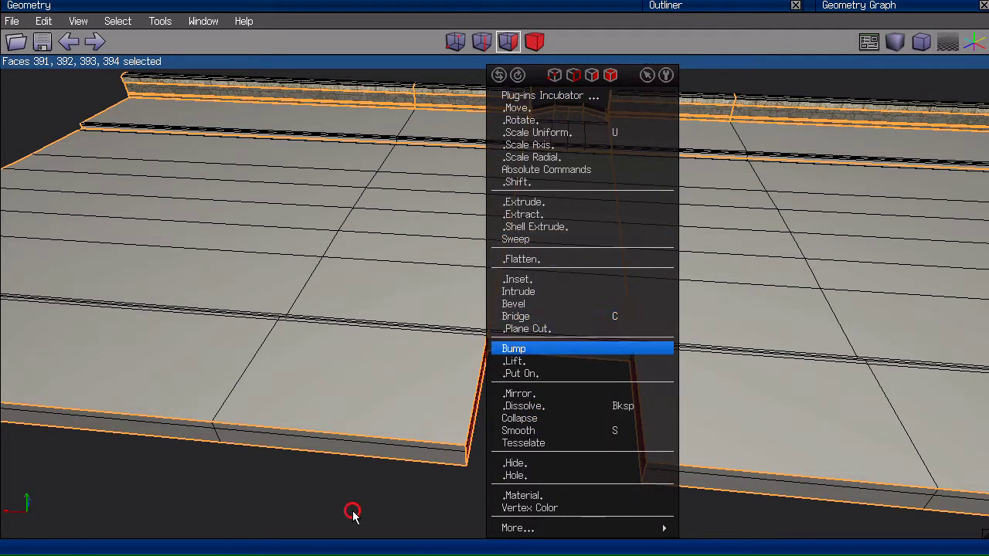
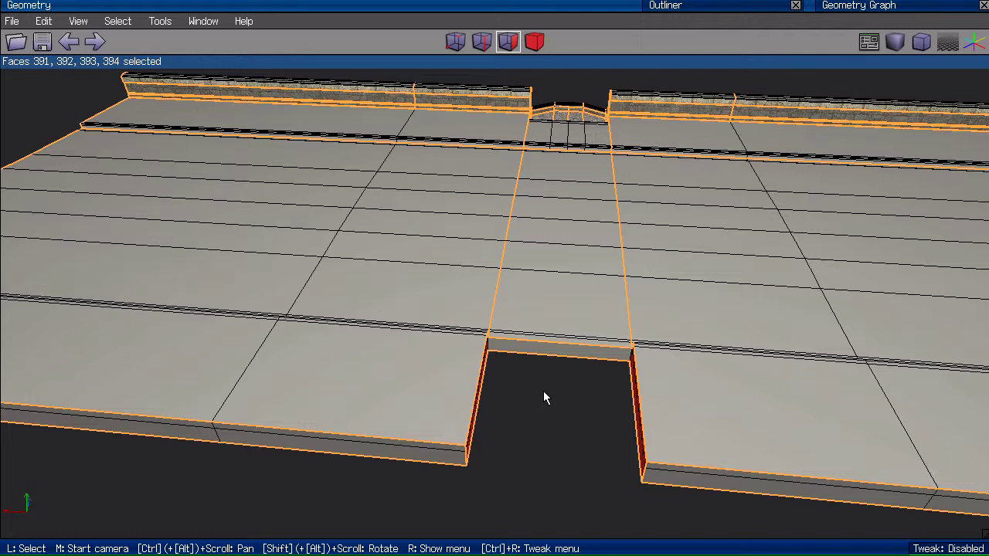
right_click(559, 358)
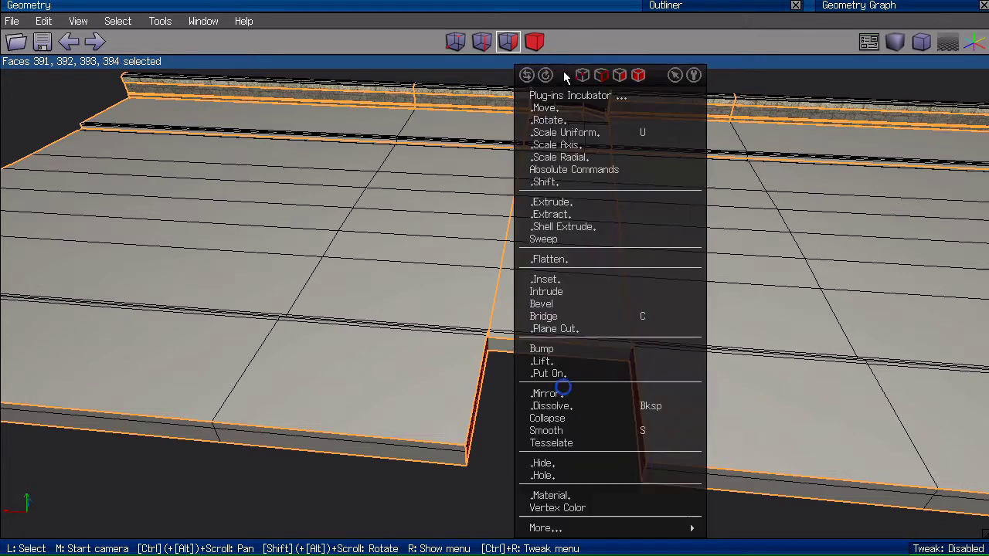
left_click(564, 316)
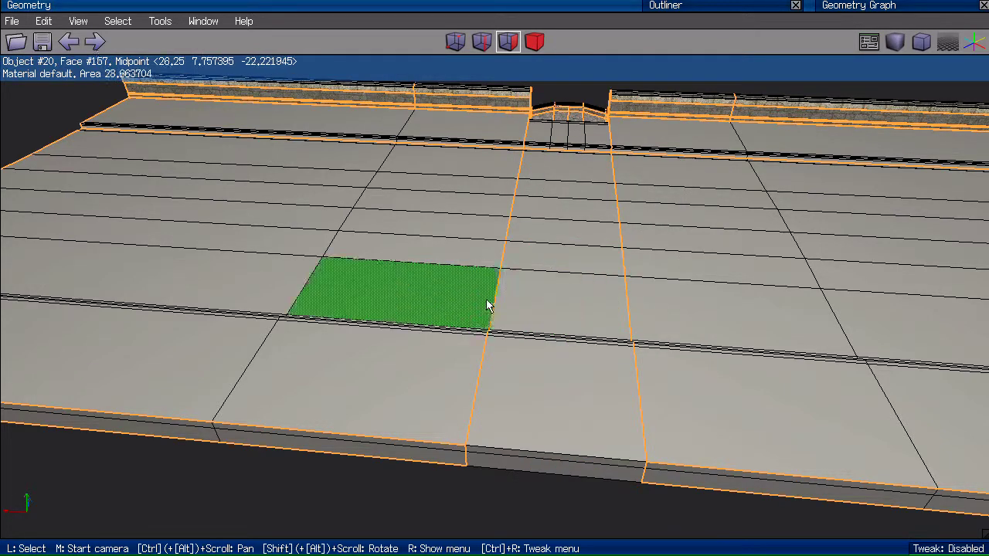
Weld the whole street object to merge the nearly coincident faces where the bridged section meets the road.
left_click(541, 394)
key("b")
middle_click(566, 381)
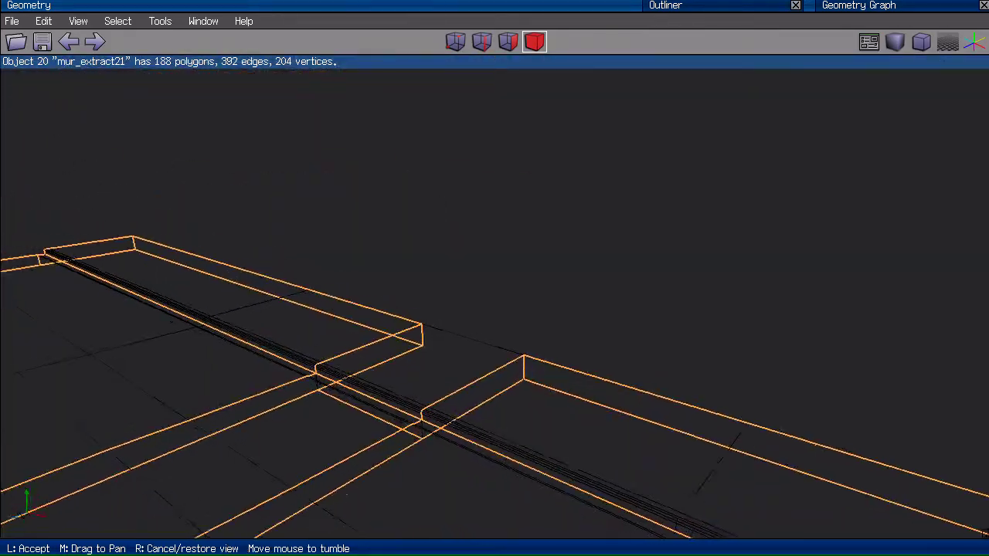
left_click(496, 276)
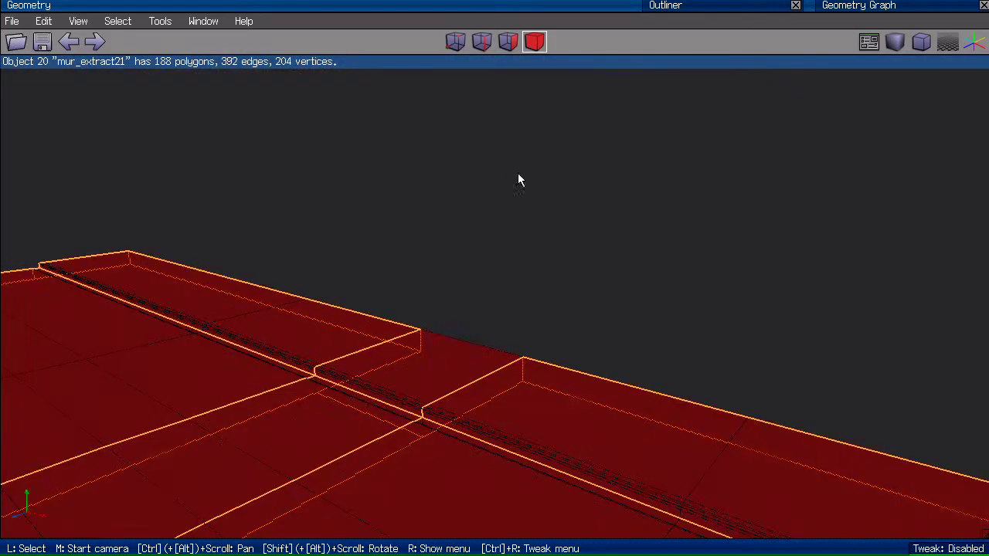
middle_click(517, 173)
left_click(518, 116)
right_click(518, 117)
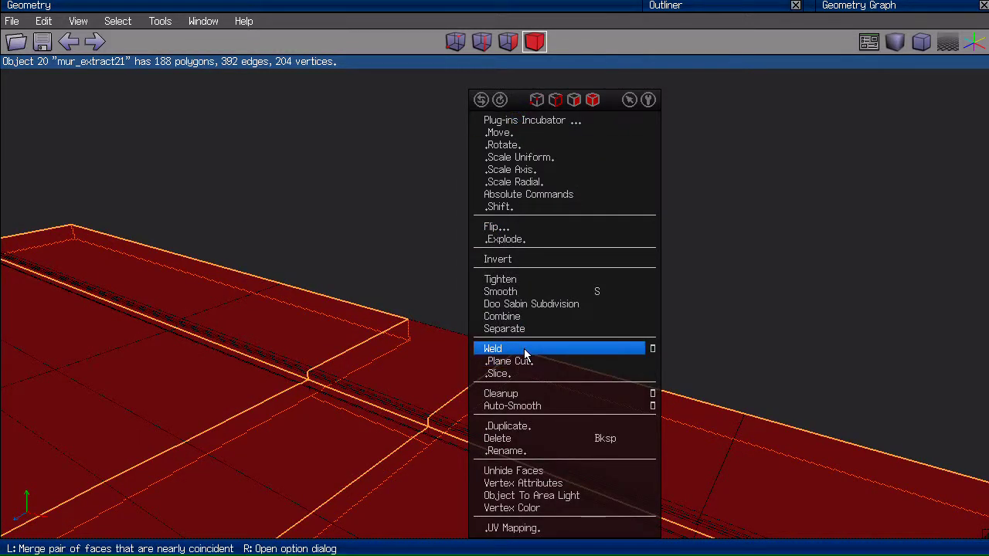
left_click(524, 352)
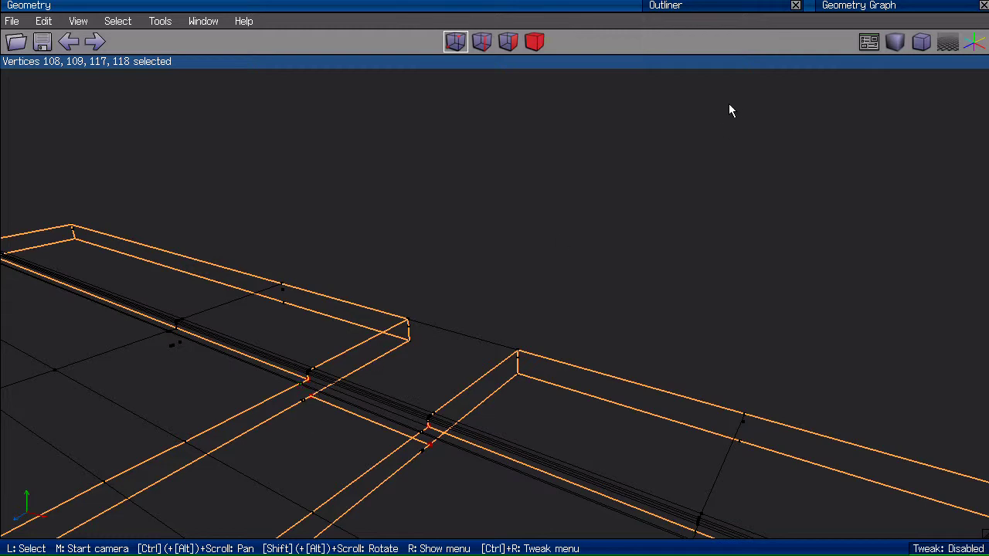
scroll(656, 105, "up", 2)
middle_click(546, 165)
left_click(538, 172)
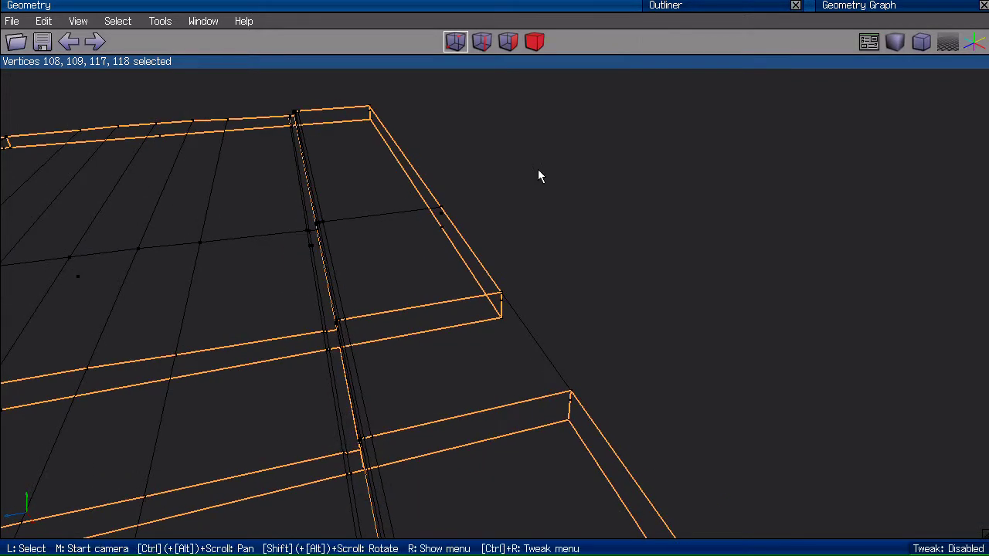
Set the boundary edges of the bridged pavement and kerb section to hard to correct its shading.
key("w")
middle_click(557, 200)
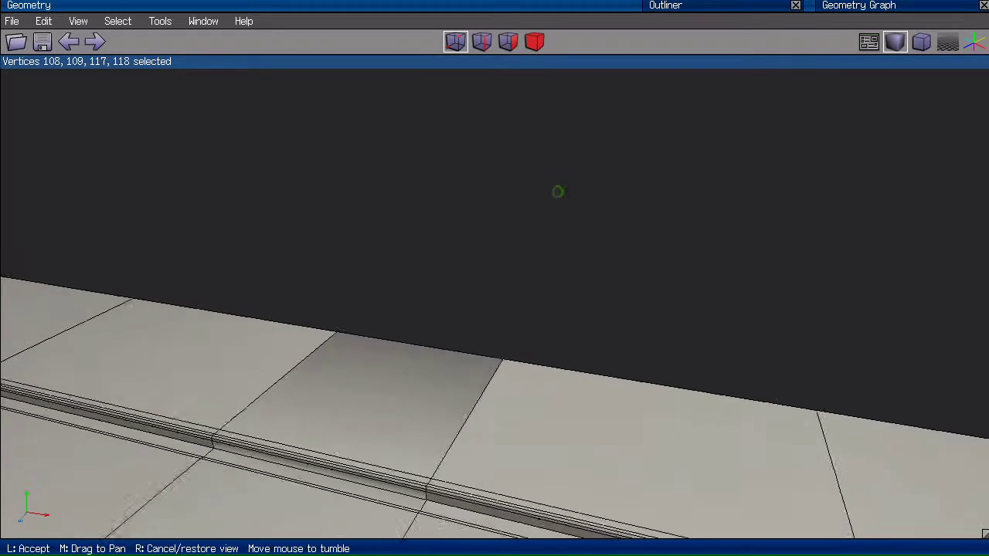
left_click(517, 200)
key("space")
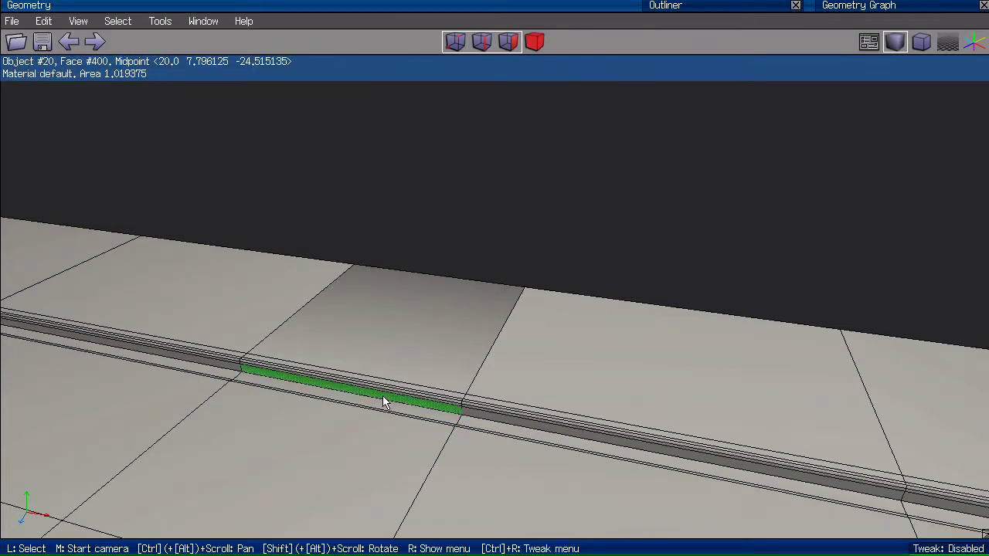
key("e")
key("h")
key("h")
middle_click(449, 304)
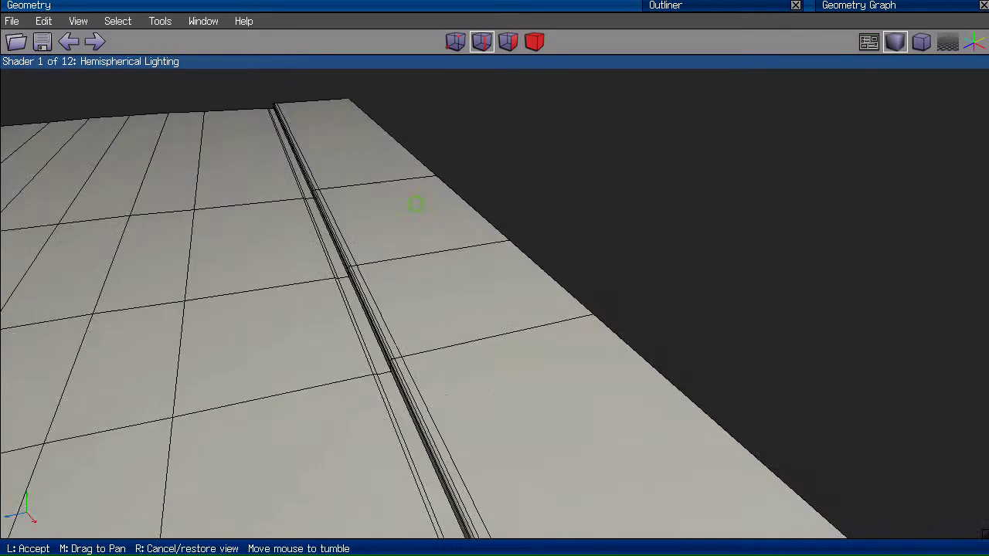
left_click(556, 335)
middle_click(569, 326)
left_click(572, 323)
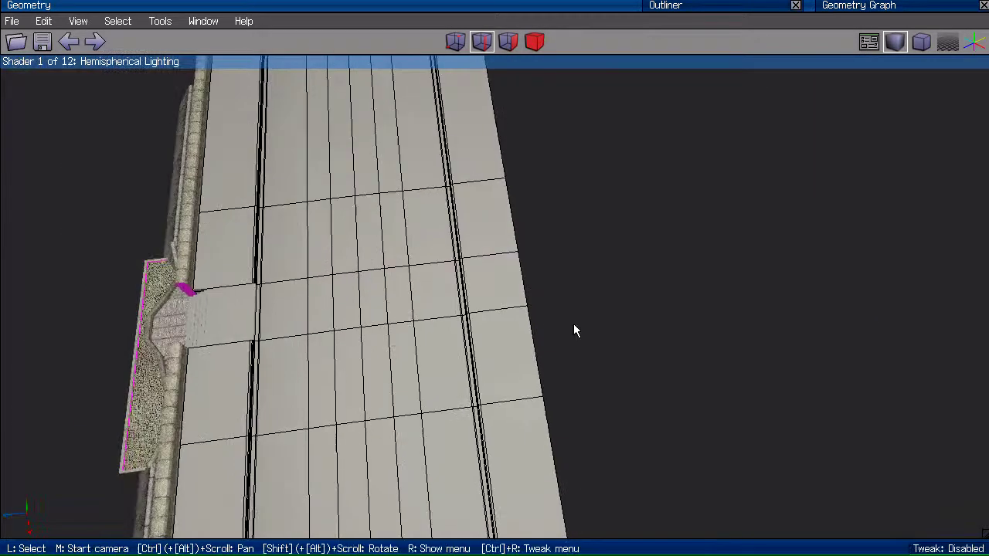
Inspect the completed street, walls, quay and stairs from several sides with nothing selected.
left_click(471, 284)
key("w")
key("space")
middle_click(640, 278)
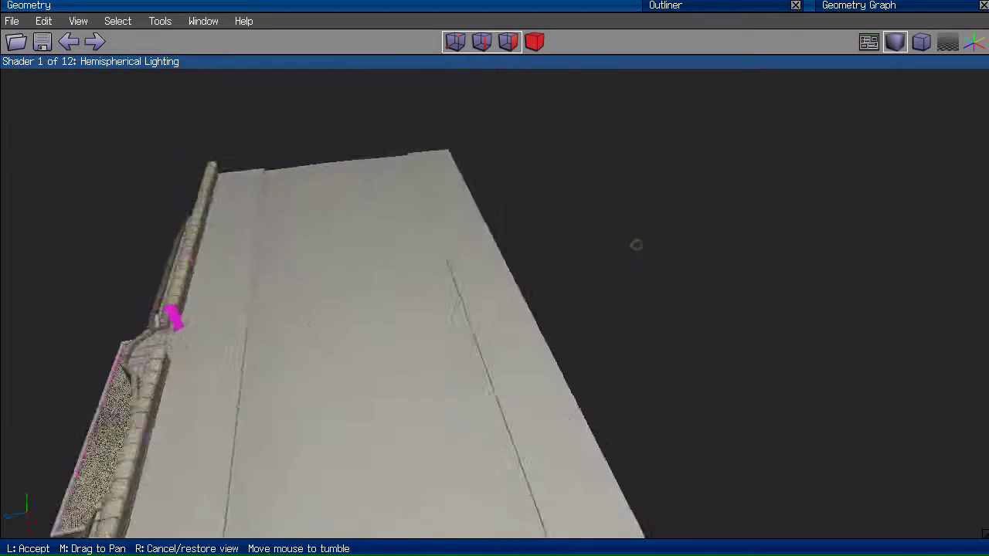
left_click(641, 245)
middle_click(637, 239)
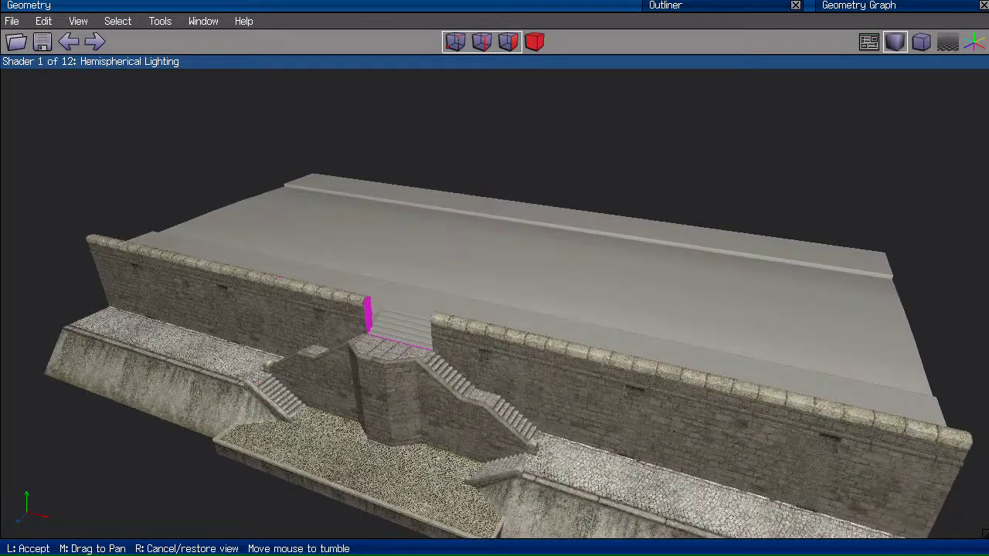
left_click(702, 161)
middle_click(702, 161)
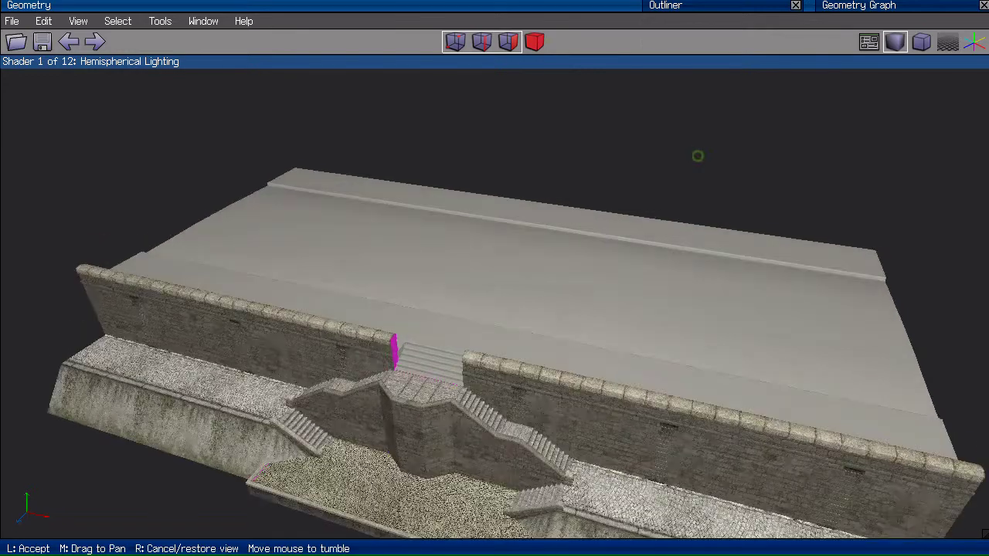
left_click(700, 156)
scroll(586, 171, "down", 3)
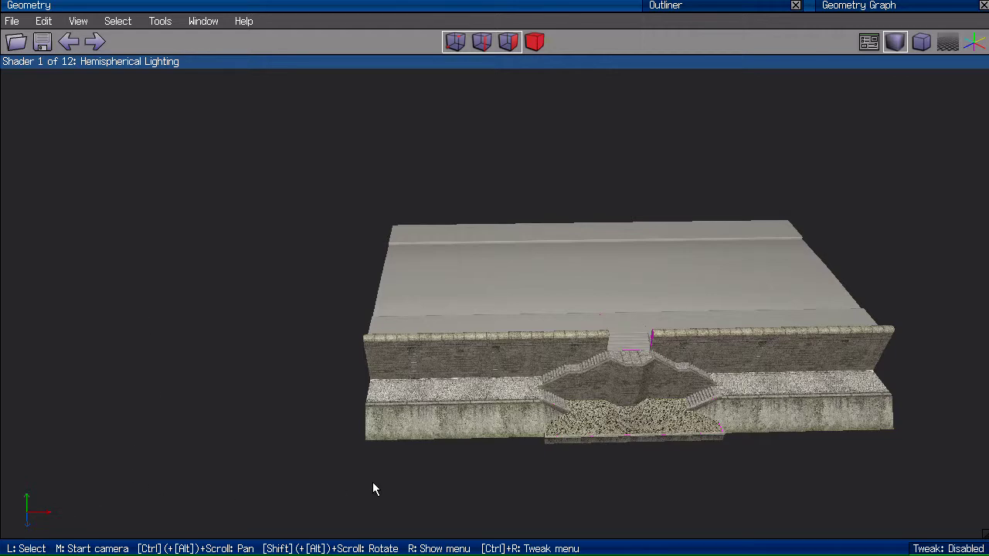
middle_click(479, 149)
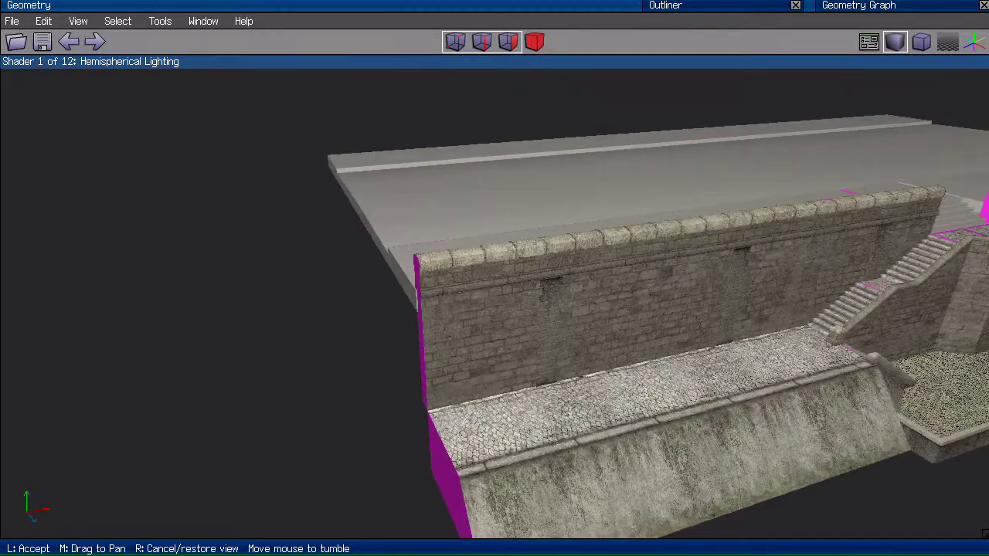
left_click(304, 177)
middle_click(289, 206)
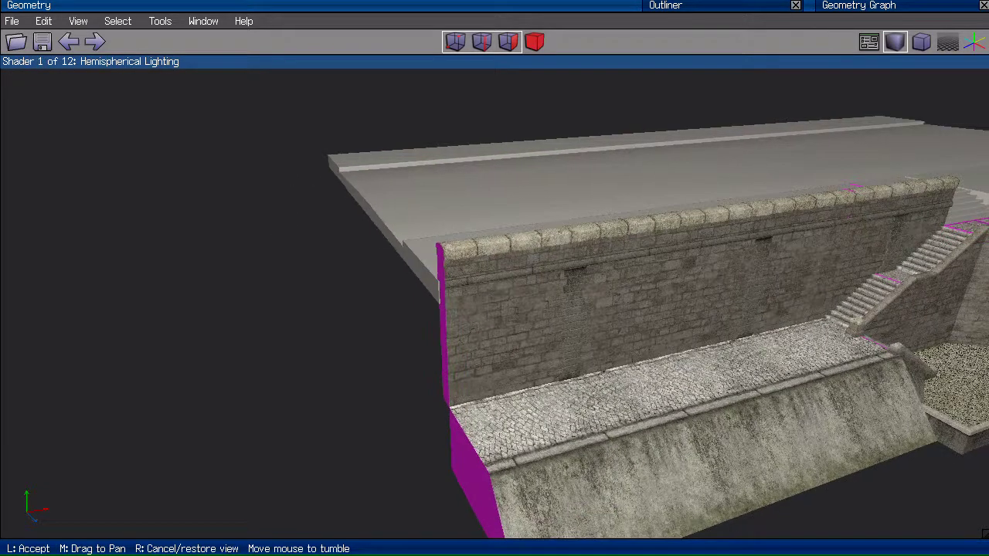
left_click(285, 225)
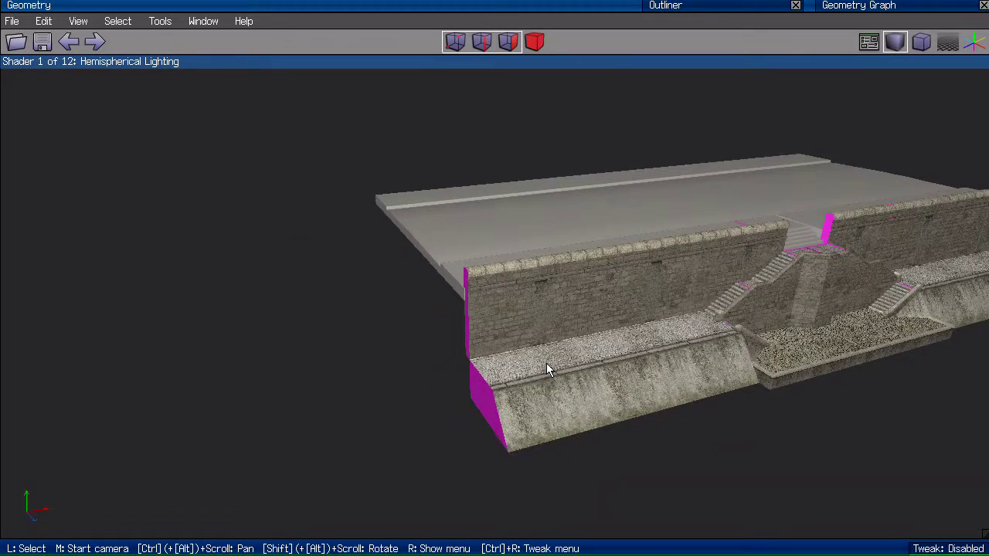
Isolate the quay and wall objects on the left side of the stairs together with the street by hiding everything else.
left_click(888, 6)
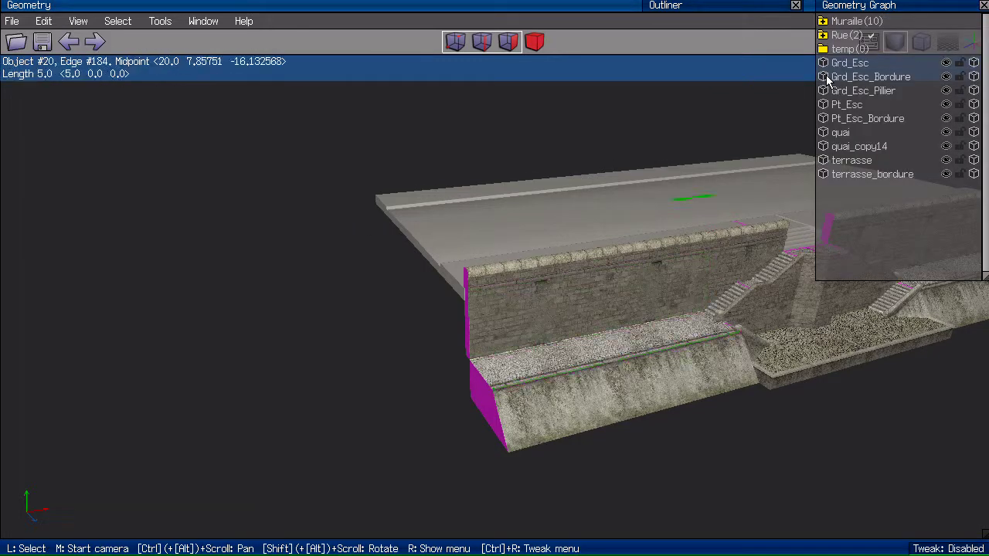
left_click(868, 8)
left_click(598, 395)
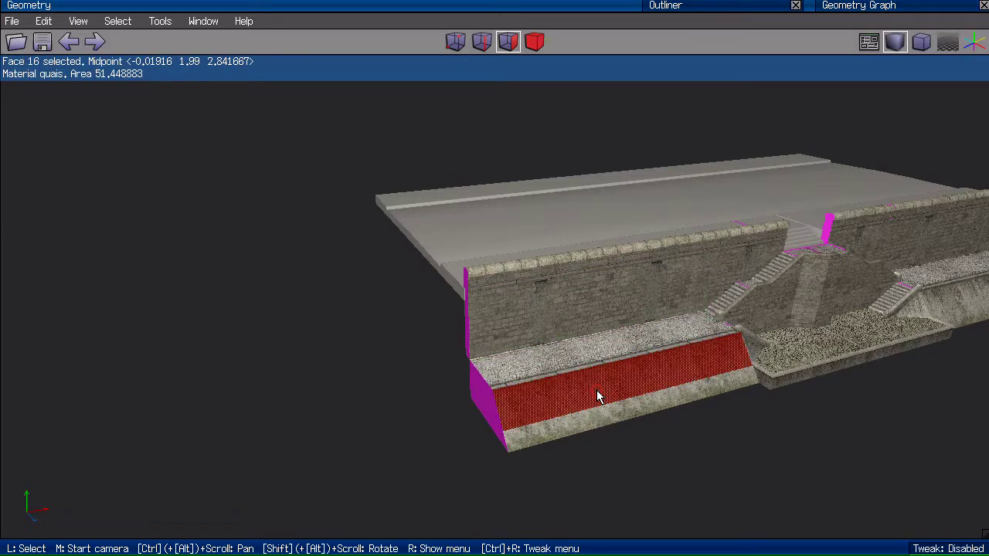
key("b")
left_click(570, 305)
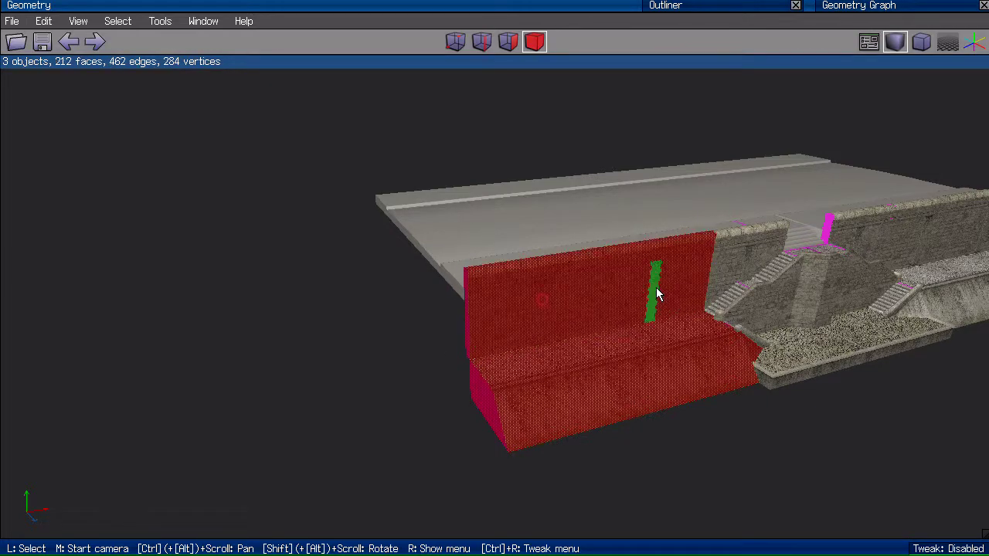
middle_click_drag(357, 356, 494, 276)
left_click(463, 275)
key("shift+h")
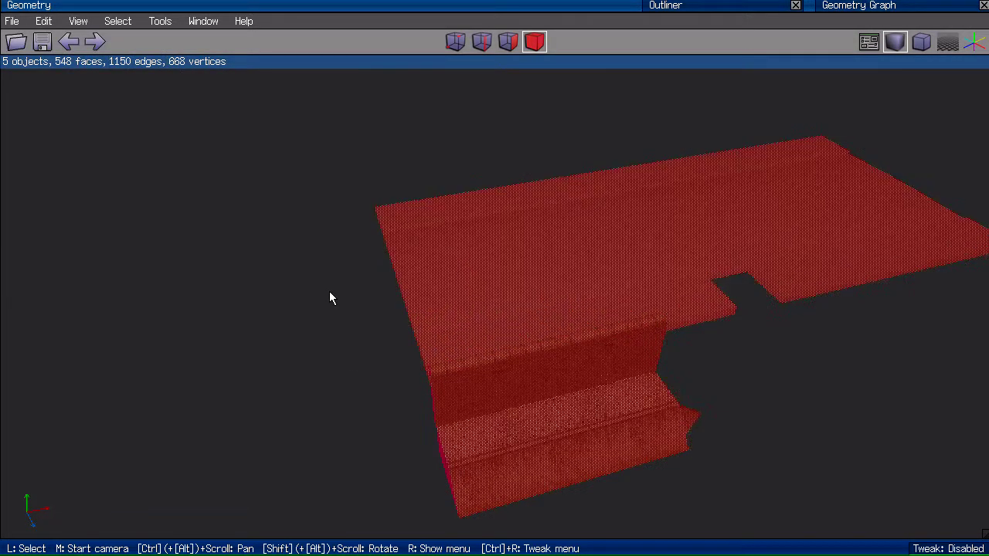
Duplicate the four isolated quay and wall objects along X by -20, leaving the street out of the selection.
middle_click(299, 261)
left_click(495, 277)
key("space")
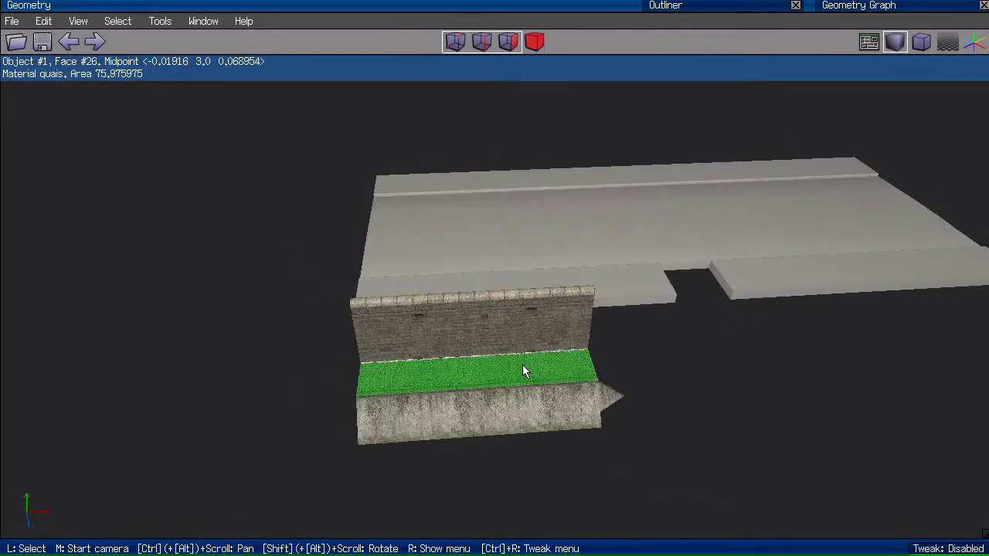
left_click(522, 364)
left_click_drag(319, 489, 625, 329)
key("b")
left_click(624, 276)
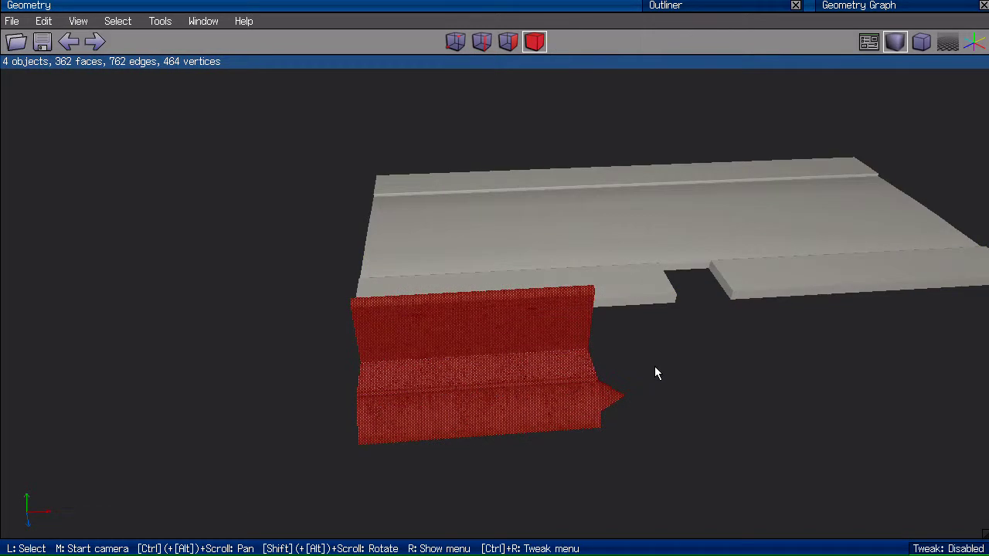
right_click(655, 357)
left_click(680, 425)
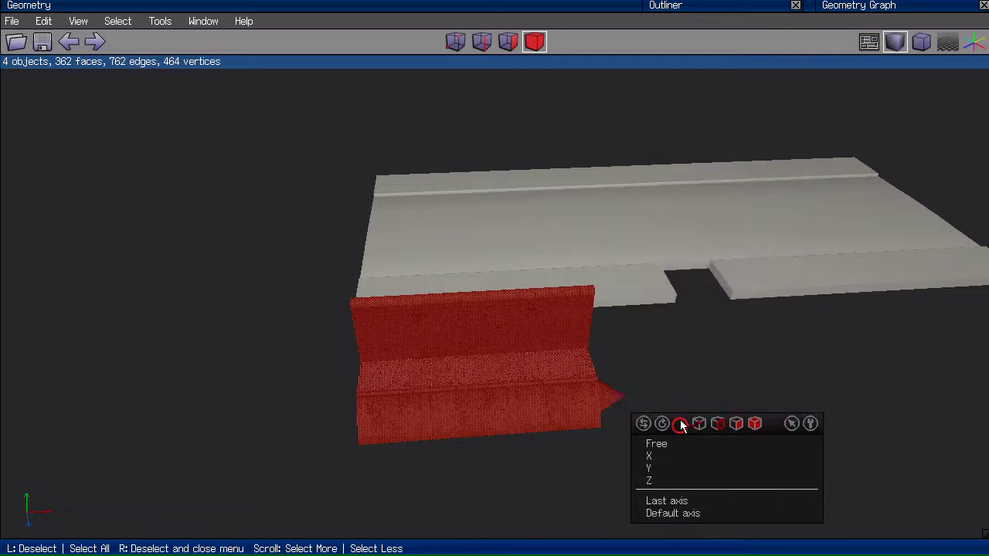
left_click(669, 457)
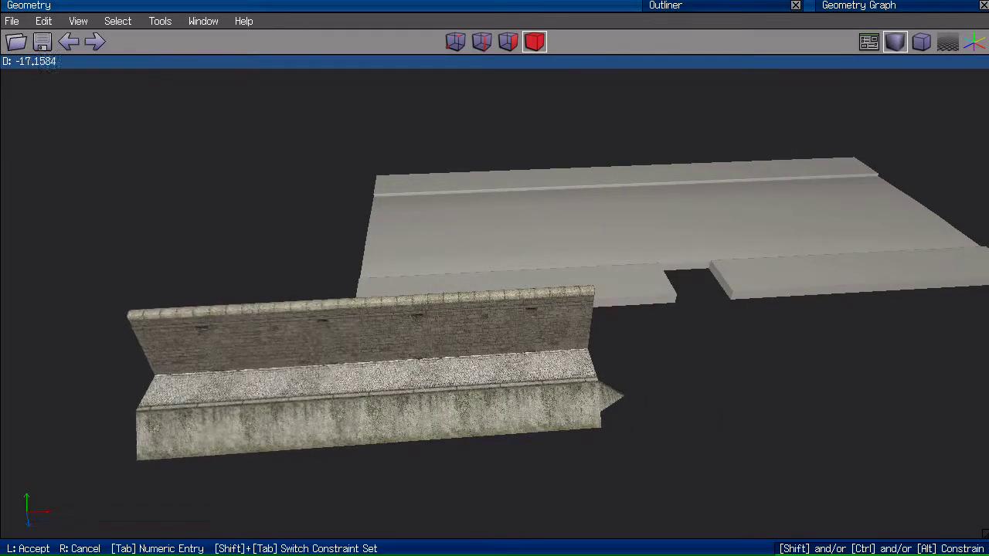
key("Tab")
type("-20")
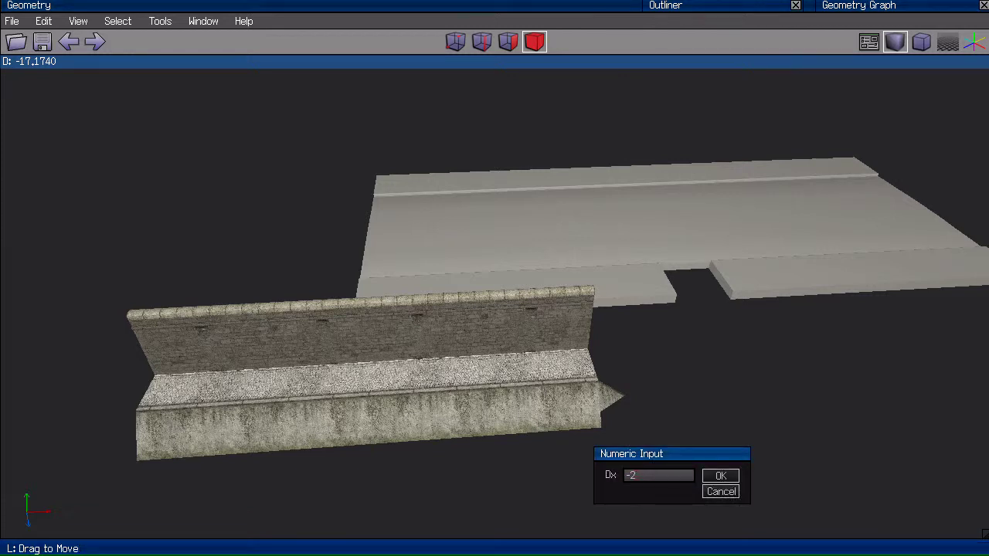
key("Return")
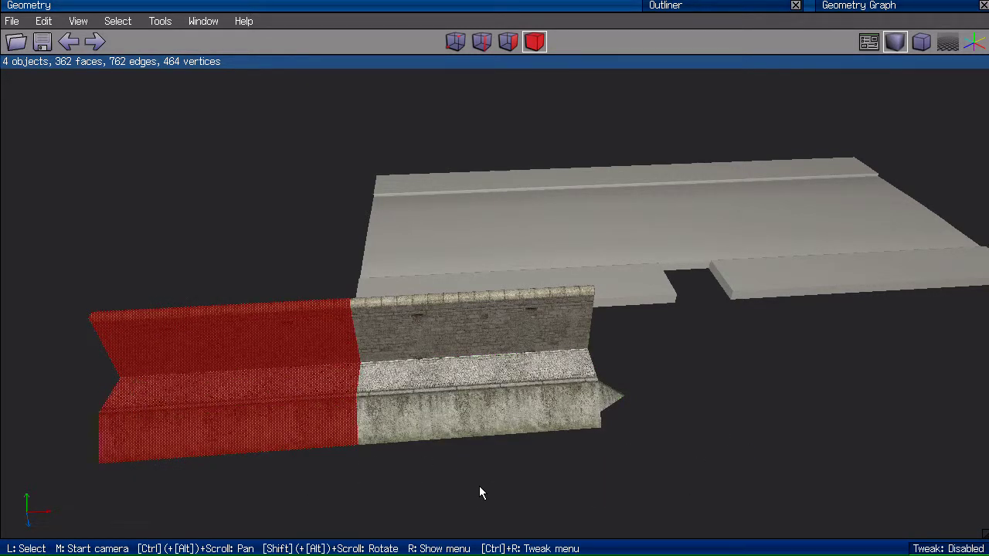
Isolate the duplicated quay and wall section together with the street by hiding the original section.
left_click(450, 240)
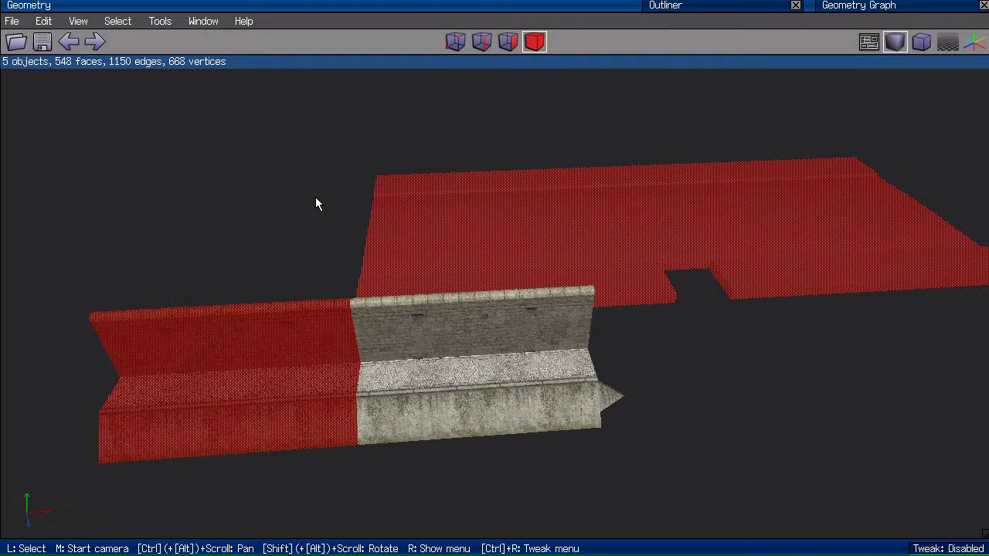
key("shift+h")
key("space")
key("a")
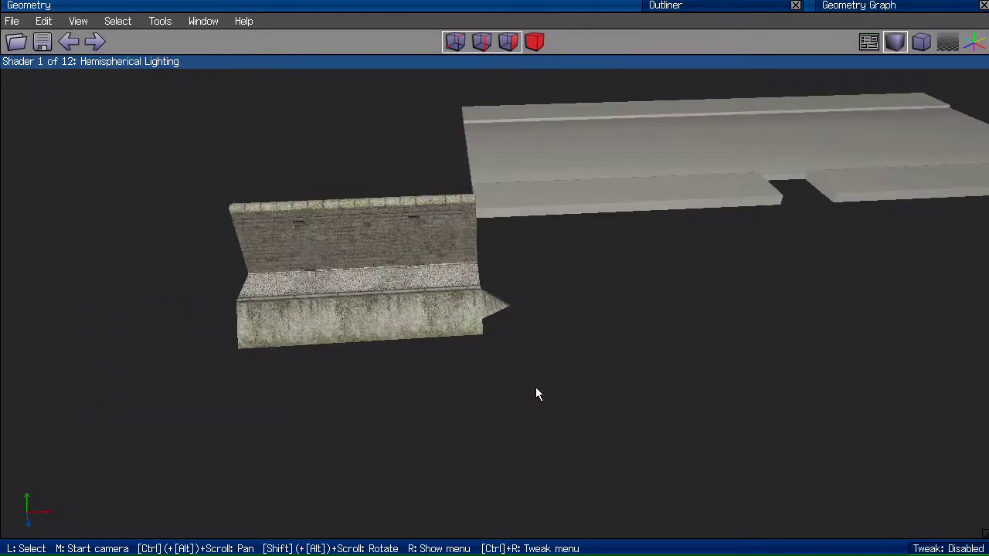
Dissolve the vertices forming the pointed protrusion at the duplicated quay's inner end so that its end face becomes flat.
scroll(564, 371, "up", 9)
middle_click(595, 308)
left_click(495, 277)
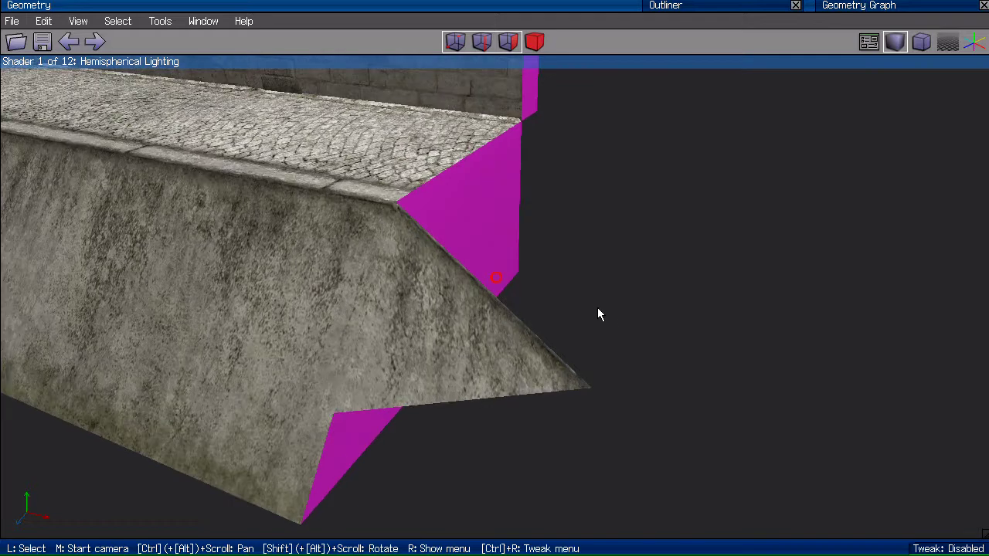
middle_click(637, 342)
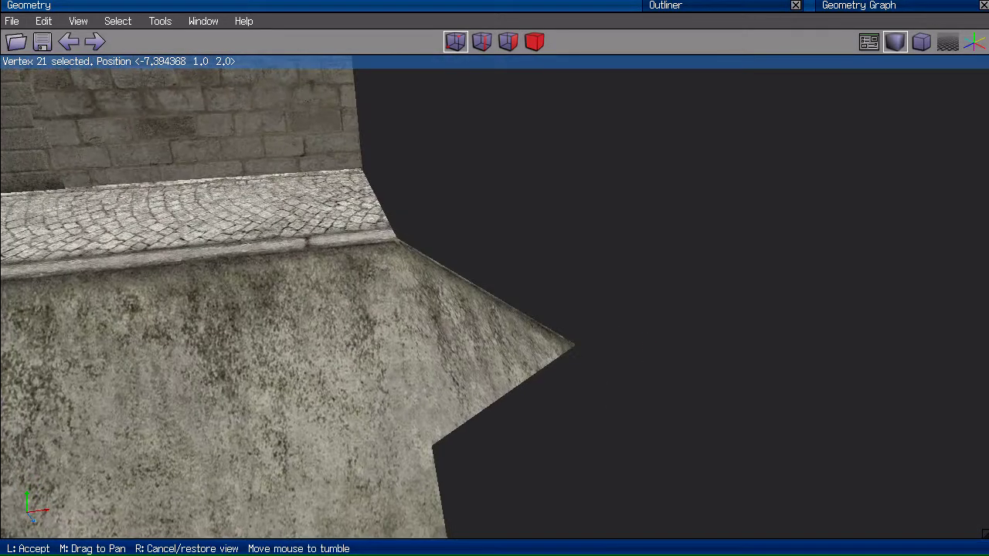
left_click(651, 319)
middle_click(651, 319)
left_click(523, 201)
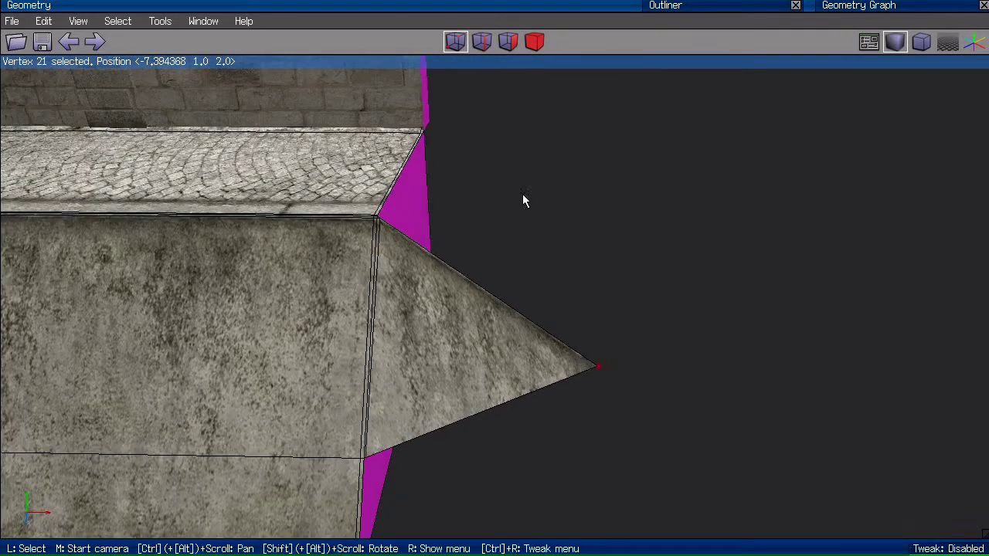
left_click(387, 232, "shift")
middle_click(622, 319)
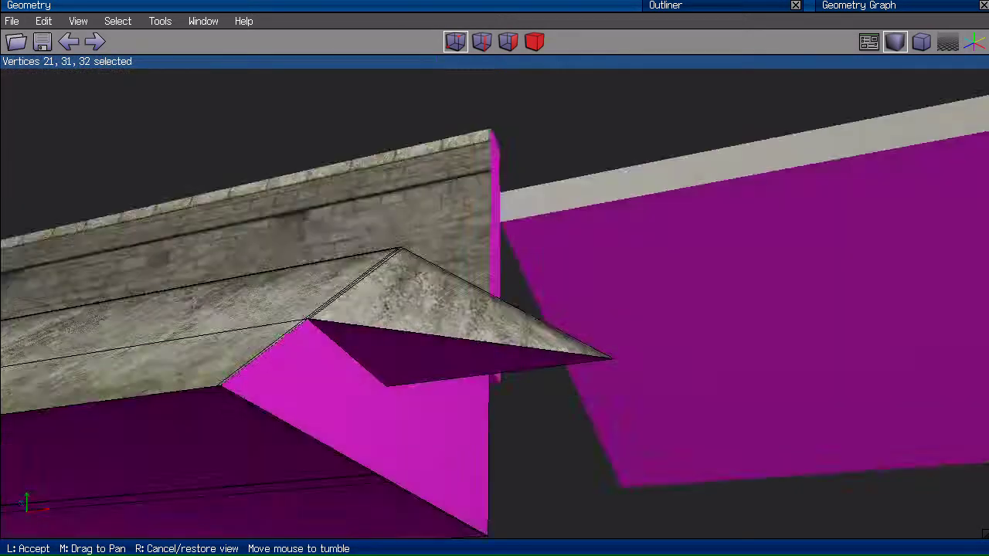
left_click(623, 319)
middle_click(390, 236)
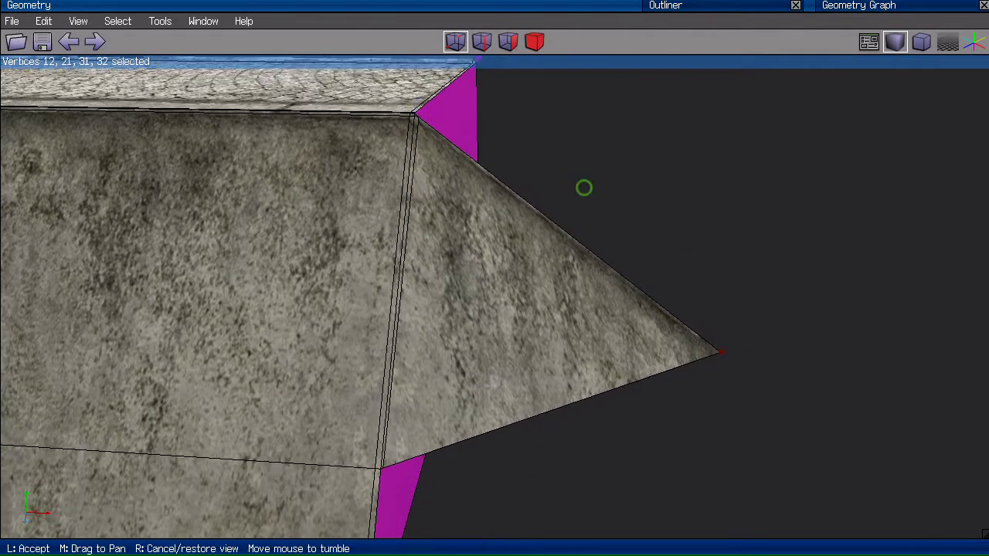
left_click(524, 151)
middle_click(538, 152)
left_click(368, 149)
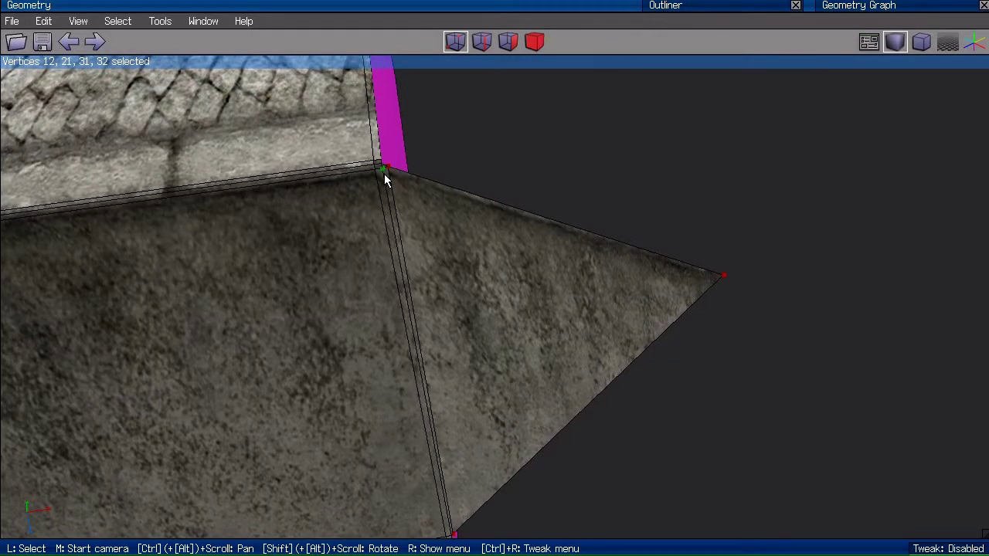
key("BackSpace")
middle_click(559, 166)
left_click(519, 256)
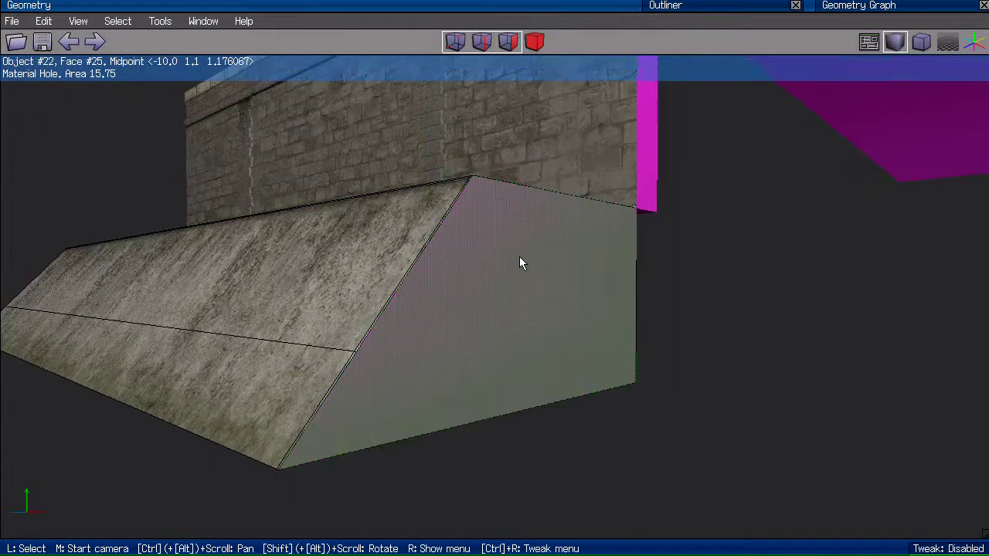
left_click(518, 257)
key("2")
Select the top-view faces across the full width of the street's 20-unit end segment nearest the duplicated wall.
middle_click(519, 257)
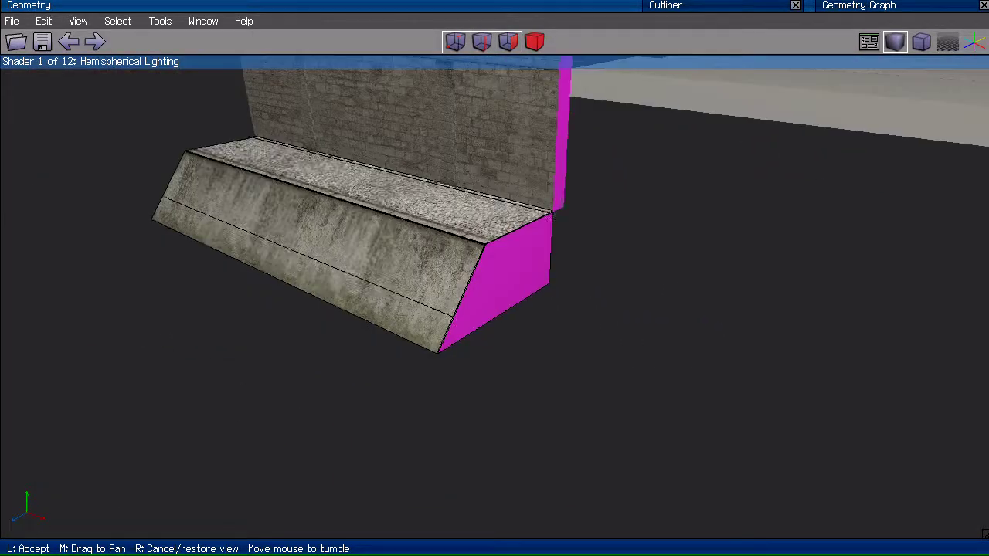
left_click(704, 257)
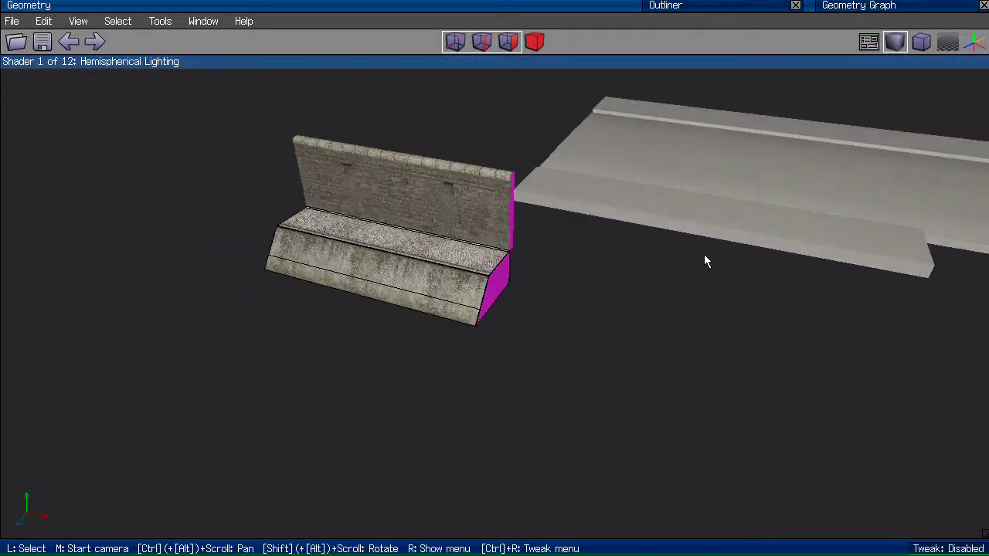
left_click(681, 195)
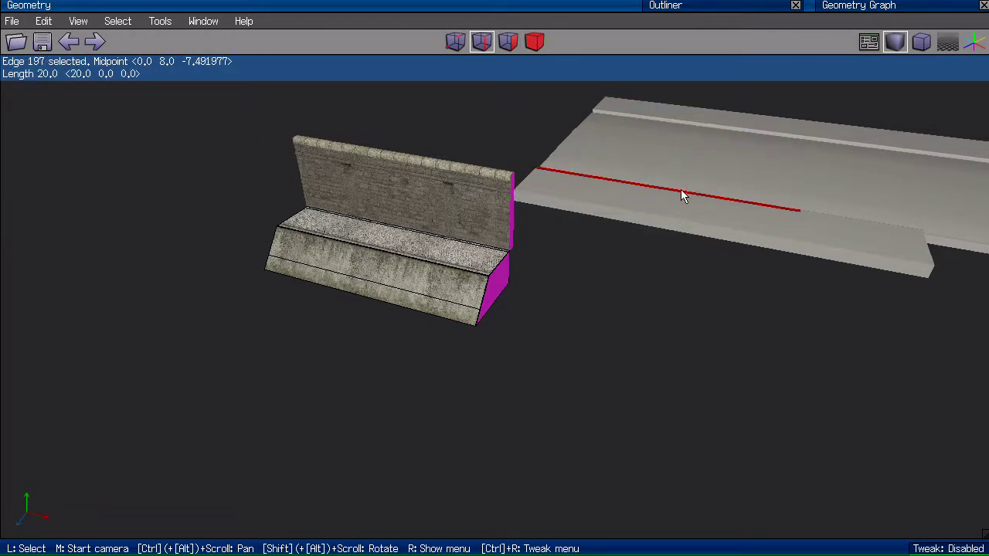
key("y")
scroll(661, 299, "down", 10)
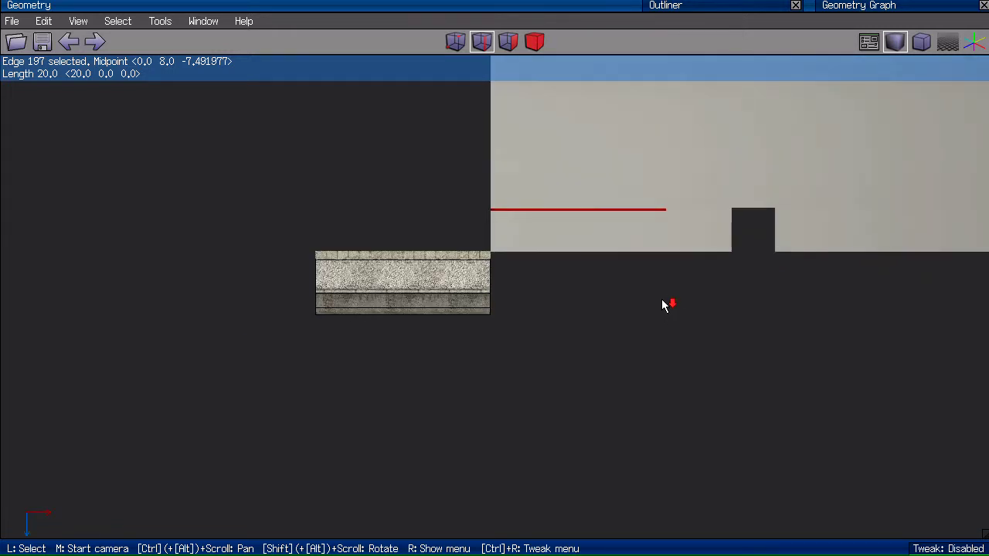
key("3")
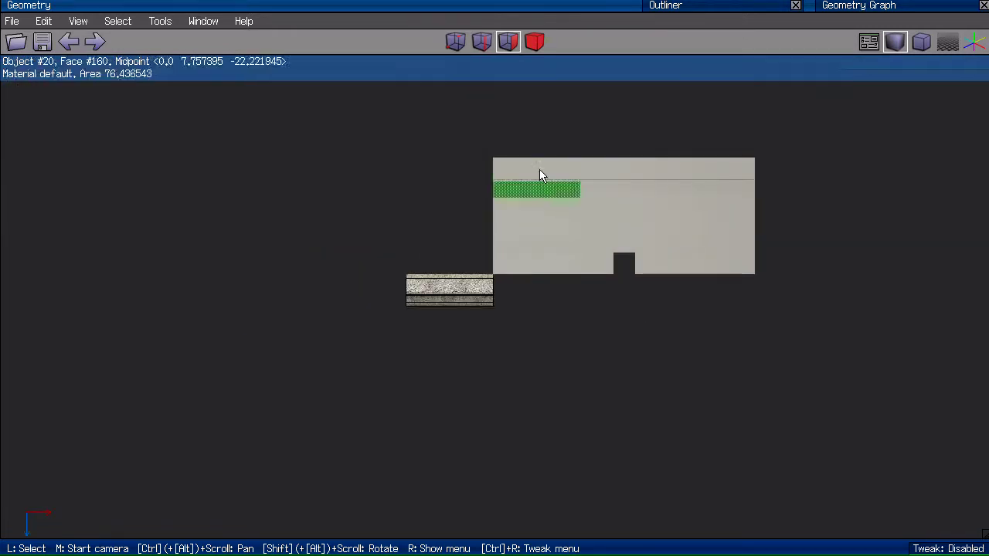
left_click_drag(541, 115, 543, 308)
scroll(556, 125, "up", 3)
key("m")
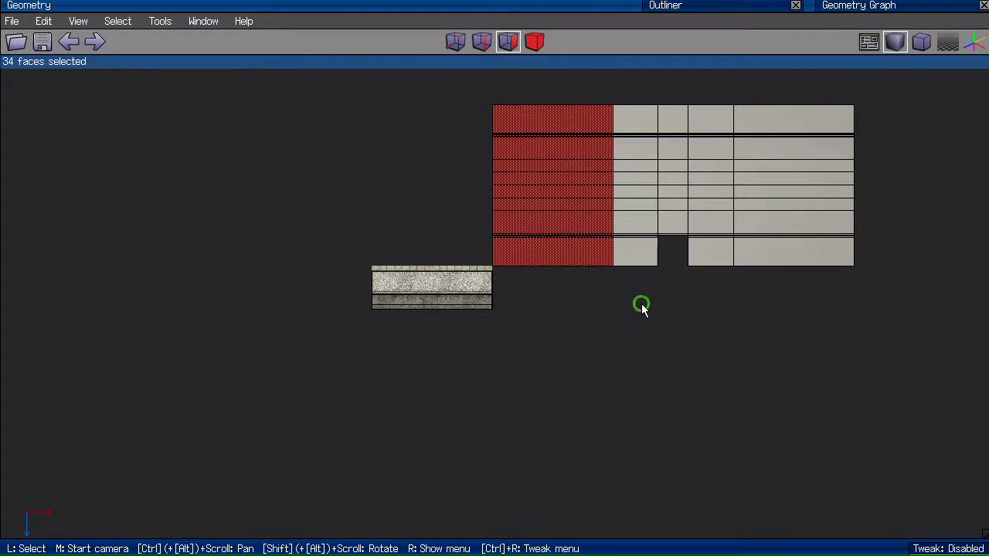
right_click(614, 264)
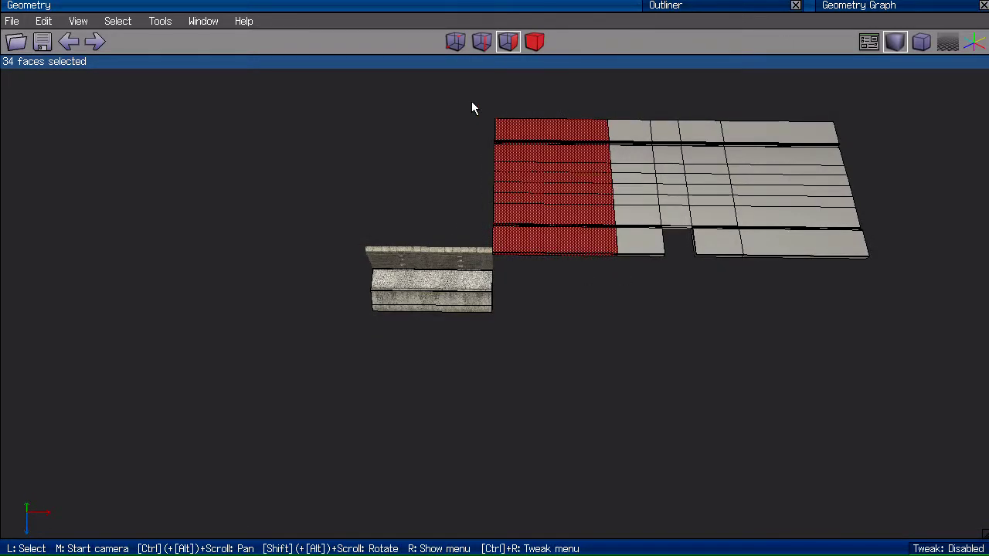
Add the faces along the outer end of the street's end segment to the face selection.
left_click_drag(468, 102, 535, 254)
key("m")
left_click(699, 166)
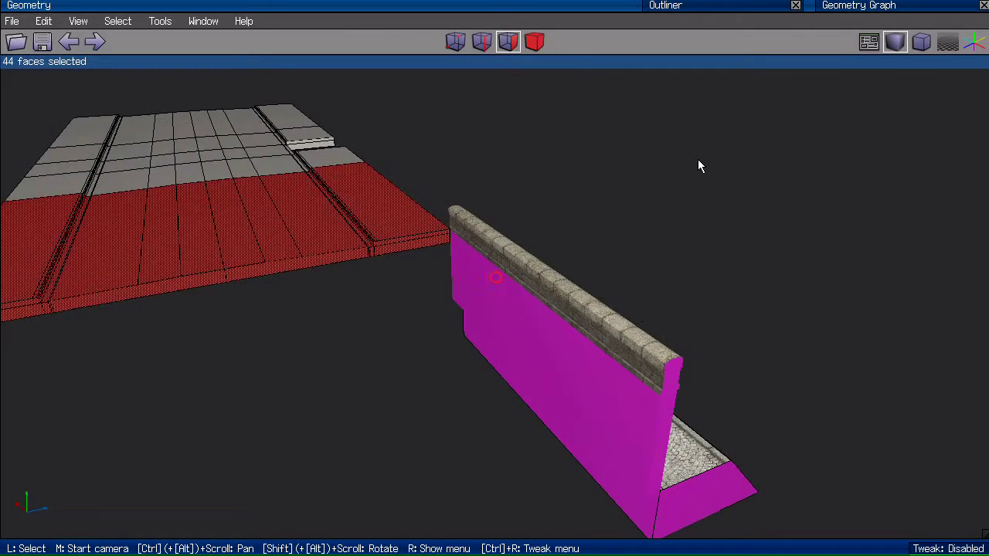
key("m")
left_click(724, 139)
key("m")
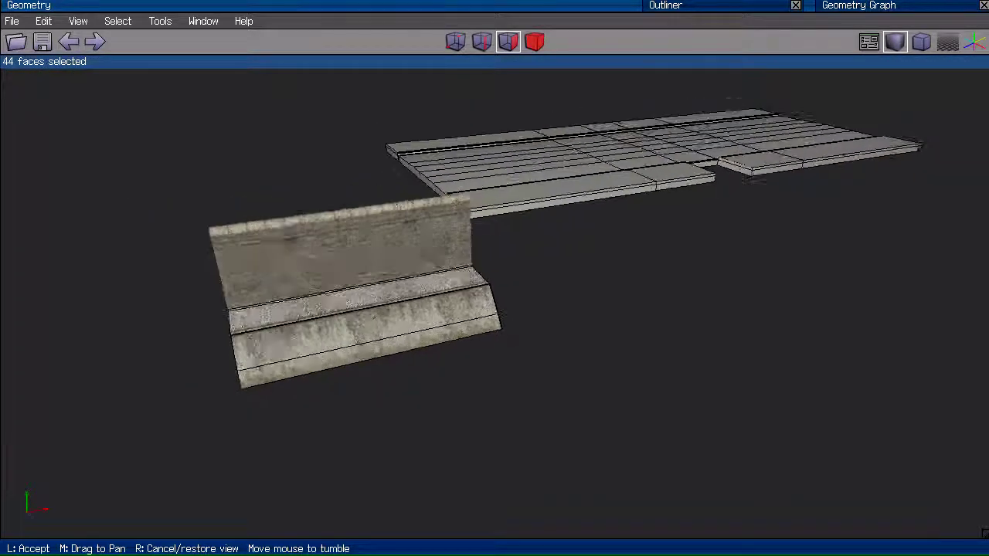
left_click(722, 137)
Extract the selected street faces along X by -20 so the new segment sits behind the duplicated wall.
right_click(589, 229)
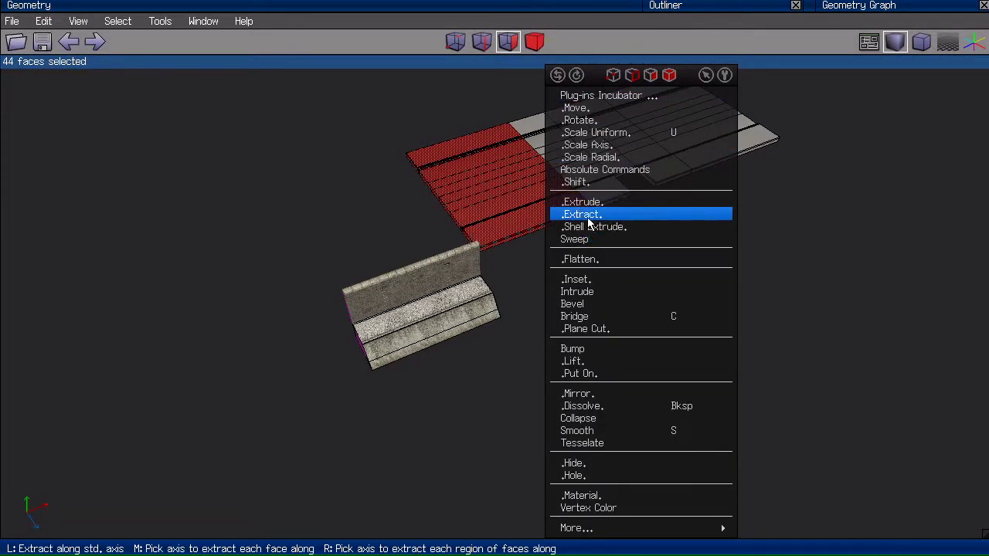
left_click(599, 216)
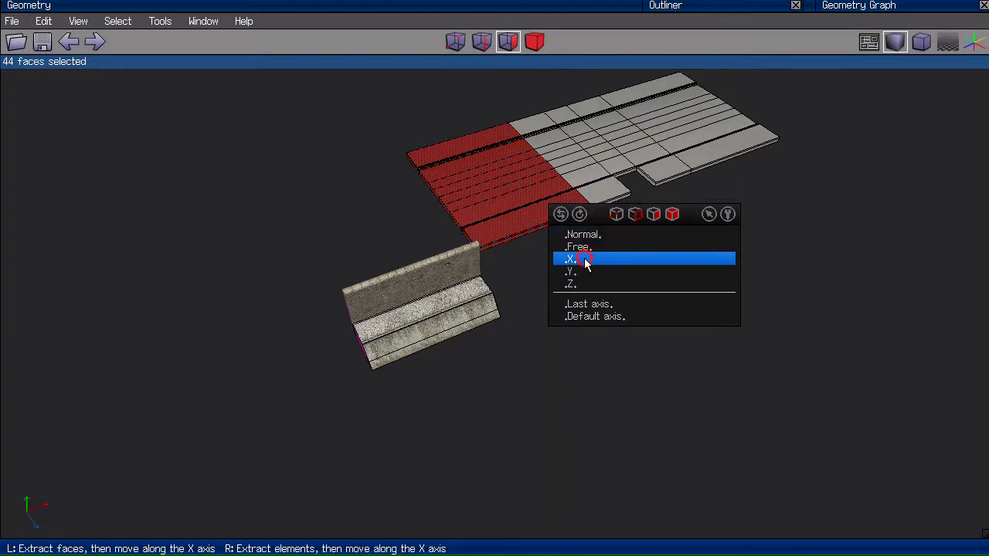
left_click(584, 256)
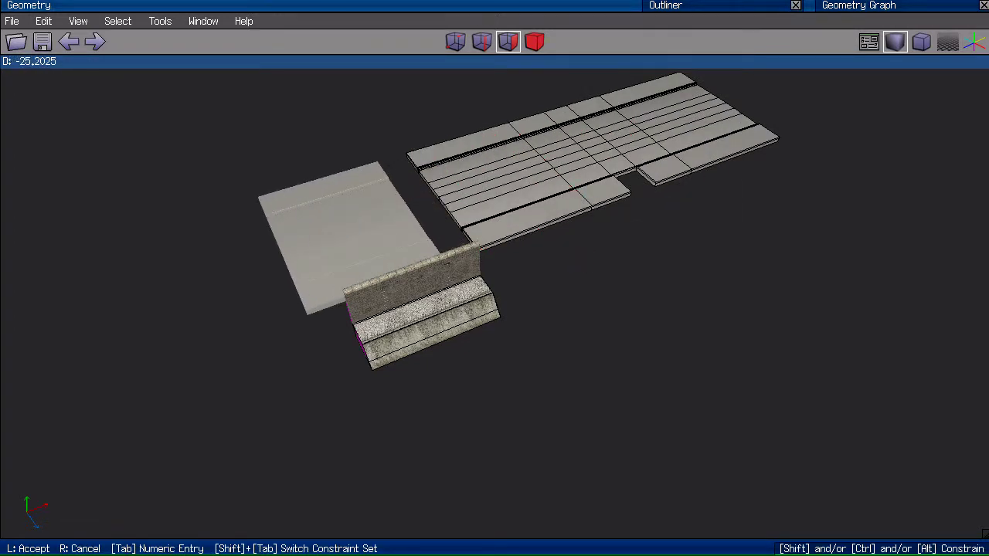
key("Tab")
type("0")
key("Return")
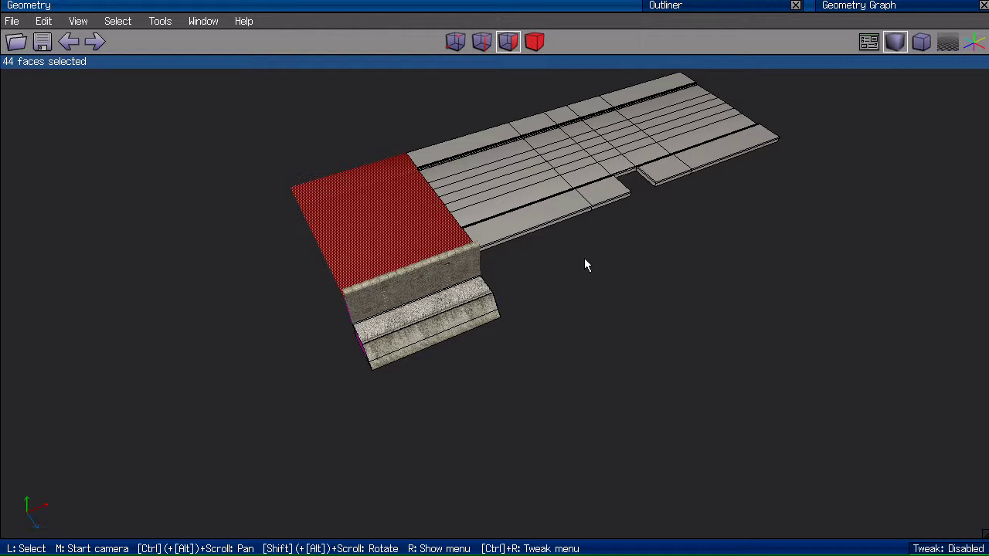
Isolate the extracted street segment together with the duplicated quay and wall objects by hiding everything else.
left_click_drag(191, 91, 400, 389)
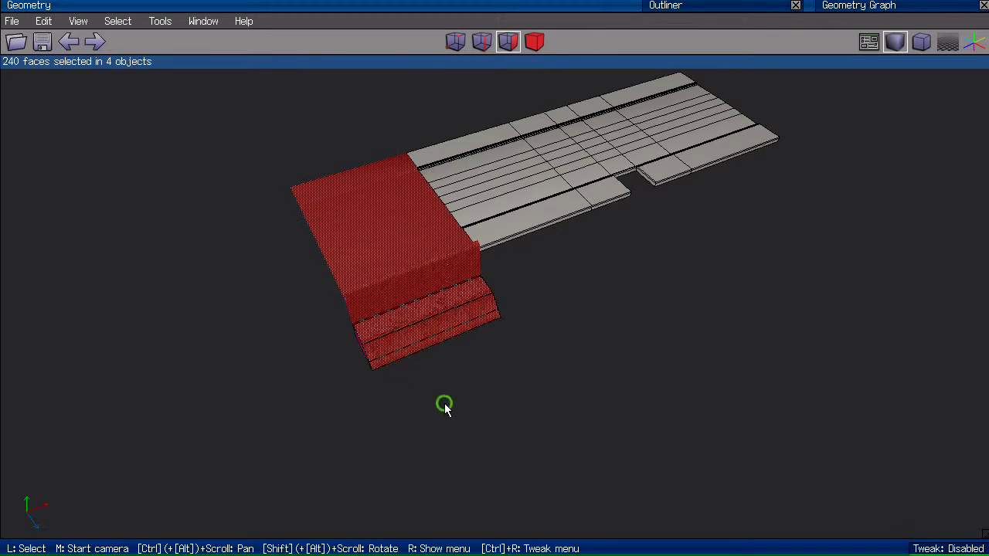
key("m")
left_click(454, 277)
scroll(543, 329, "up", 5)
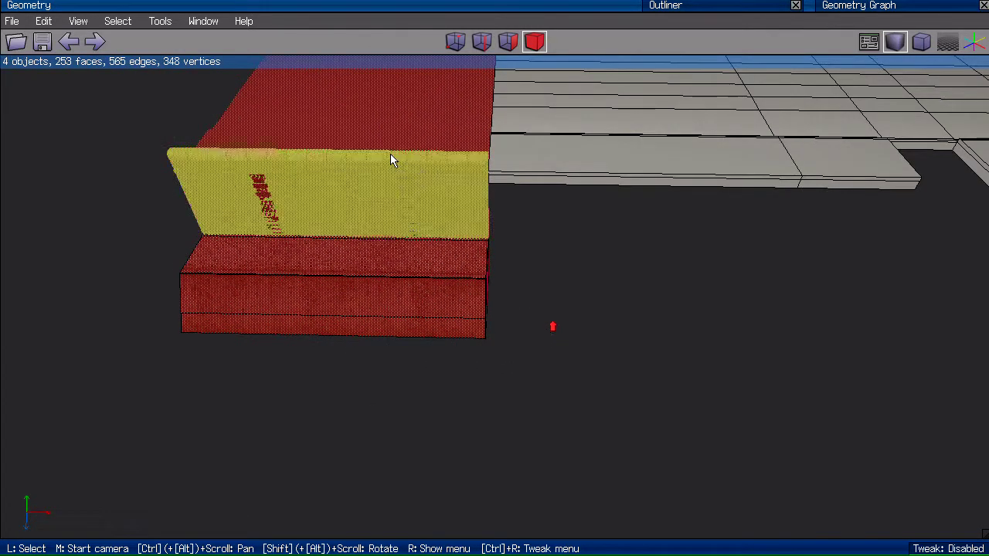
left_click(413, 215)
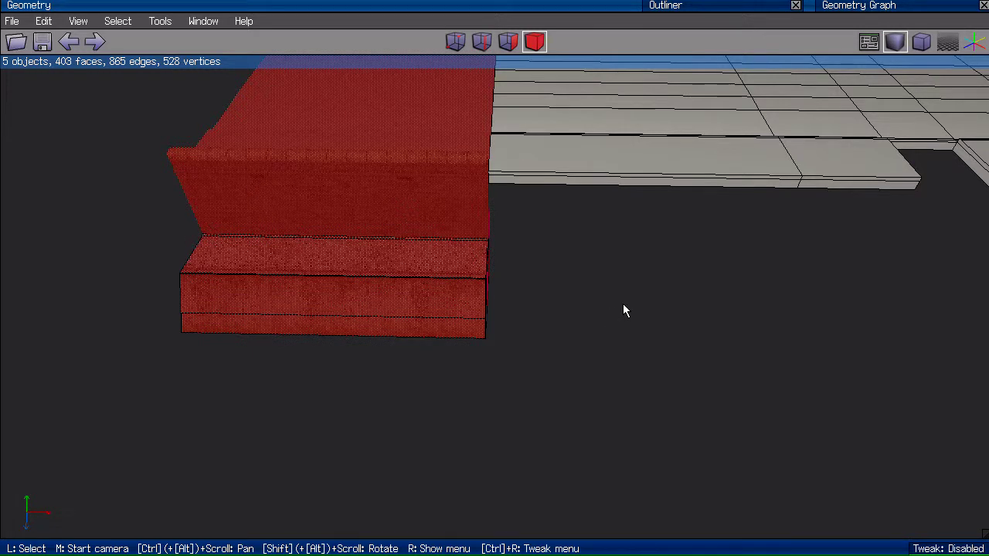
key("shift+h")
key("a")
scroll(679, 290, "down", 5)
scroll(710, 267, "up", 4)
key("space")
middle_click(731, 195)
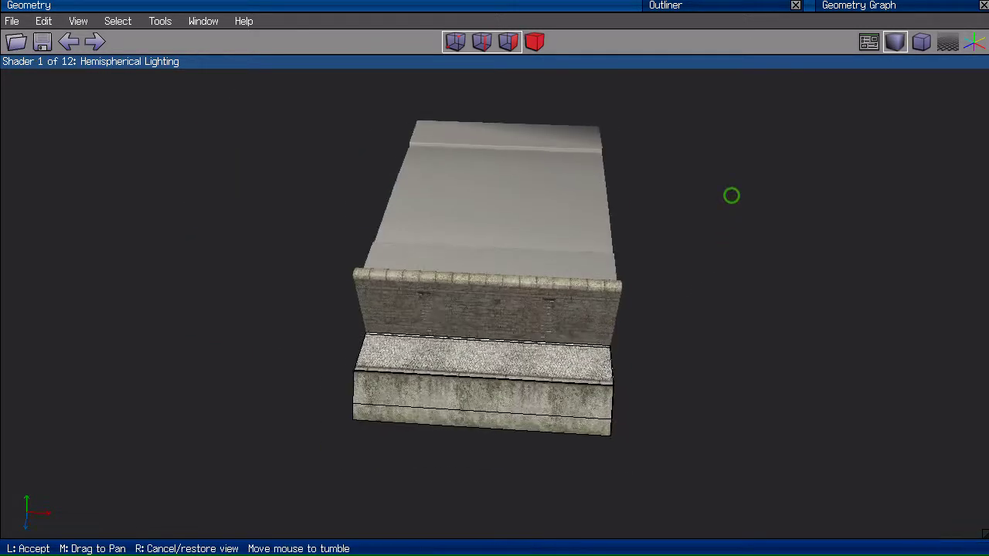
left_click(731, 195)
Show the mesh edges on the street and wall, and return the quay from wireframe to shaded display.
key("Tab")
left_click(640, 304)
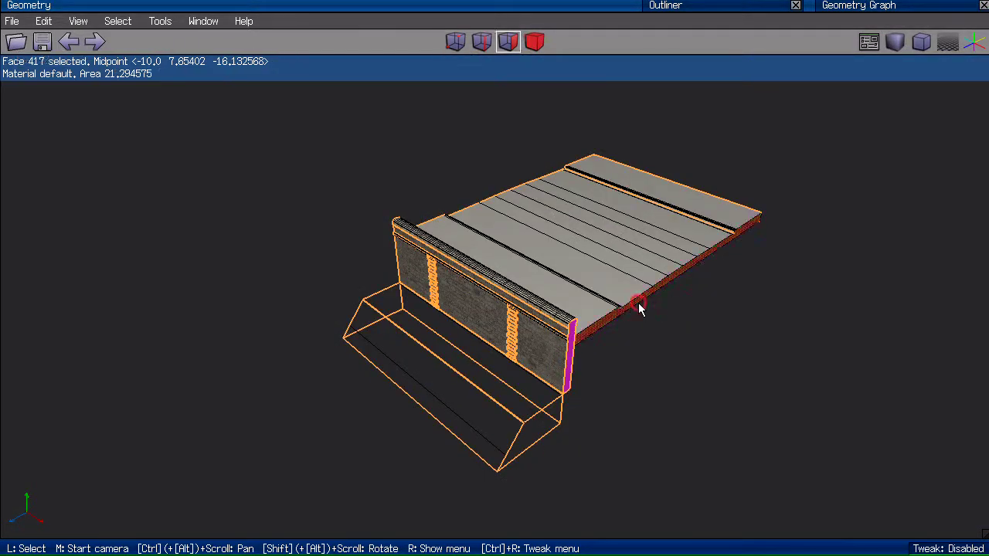
key("e")
key("space")
middle_click(695, 322)
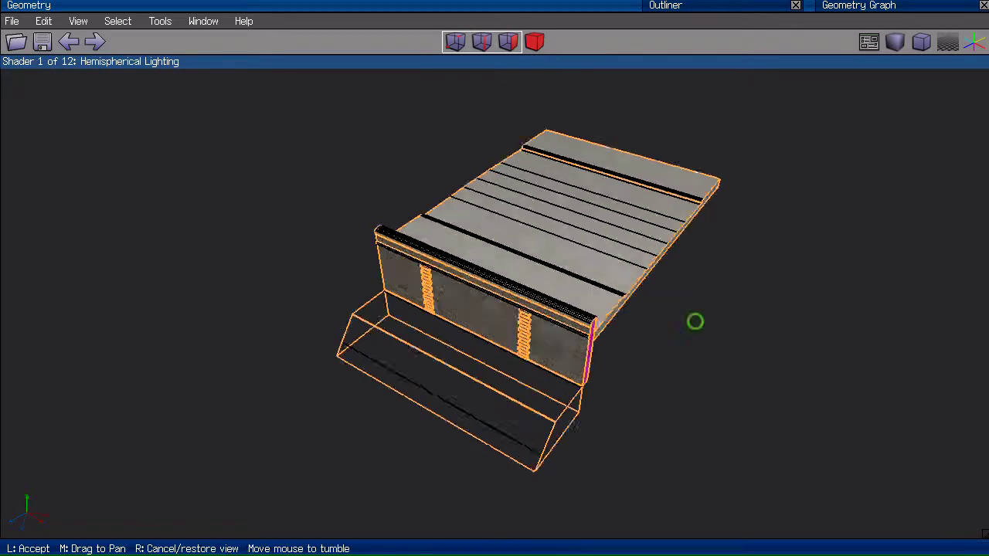
left_click(695, 322)
left_click(539, 382)
key("w")
key("space")
scroll(724, 284, "up", 5)
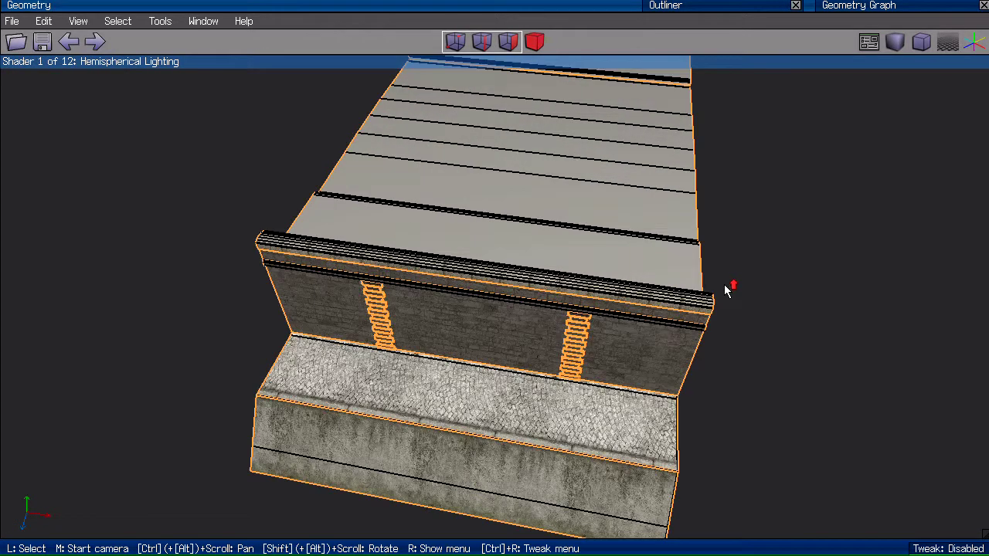
middle_click(738, 256)
scroll(738, 255, "down", 4)
left_click(738, 255)
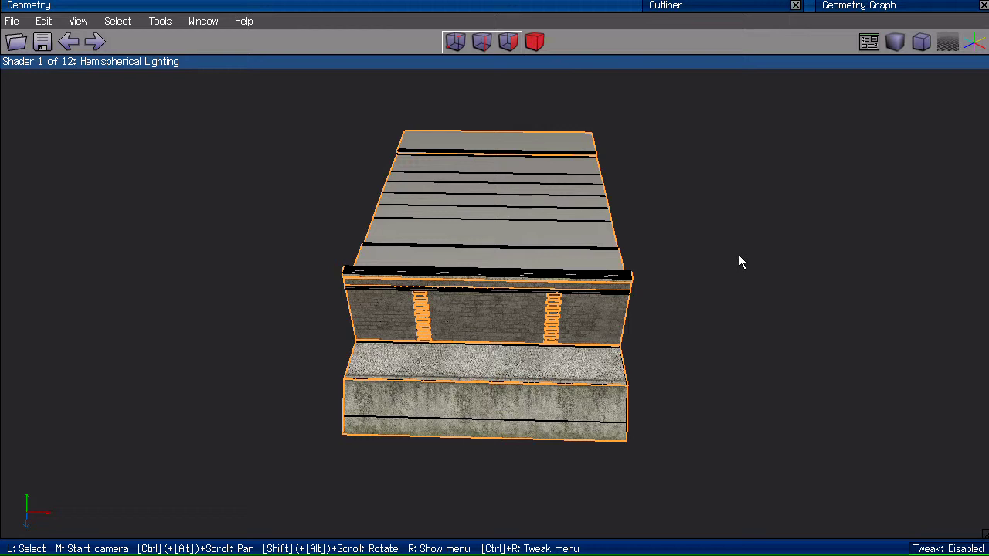
Select one lengthwise edge on each of the street, quay and wall, and extend the selection to their full edge rings.
left_click(479, 220)
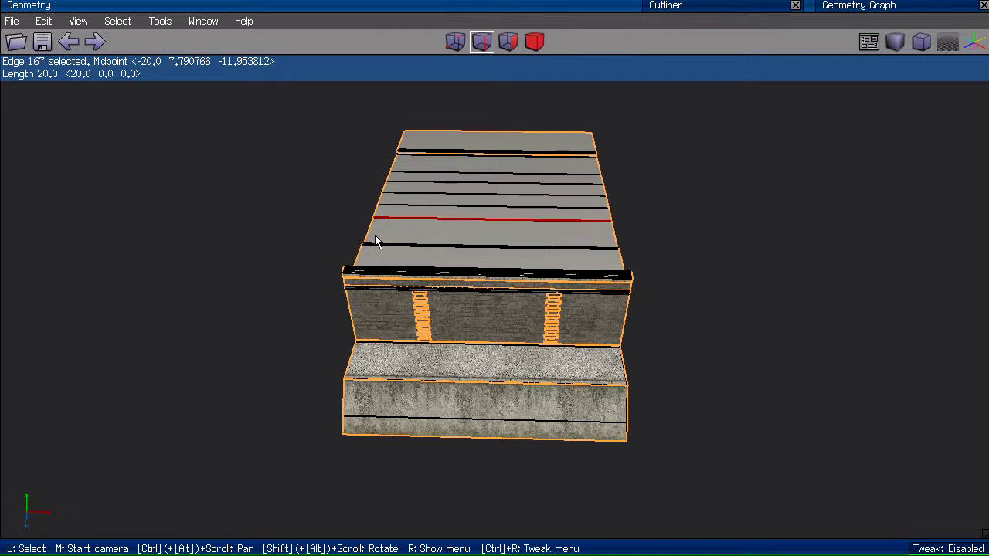
left_click(482, 383, "shift")
left_click(484, 296, "shift")
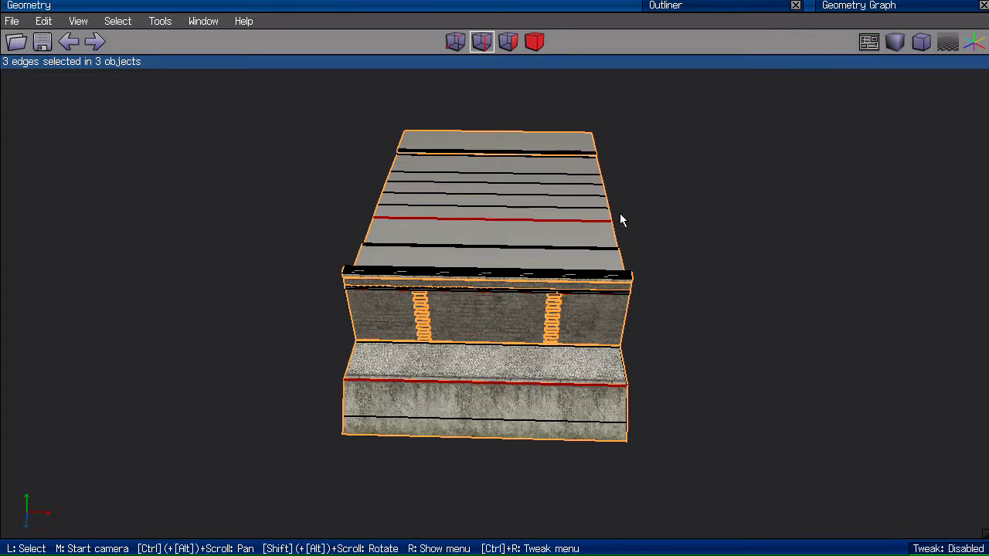
key("g")
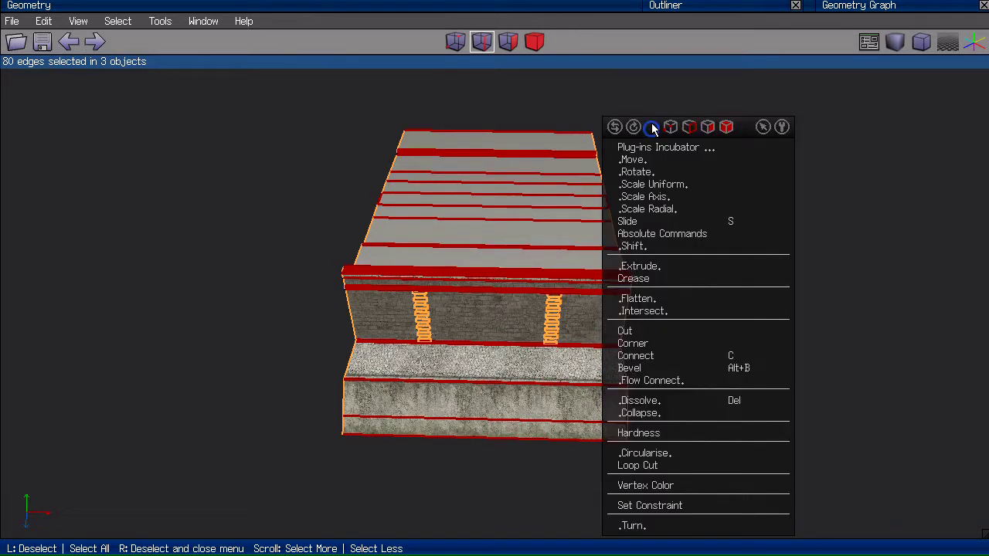
Try cutting the selected ring edges of the street, quay and wall into 20 segments.
right_click(658, 158)
left_click(680, 330)
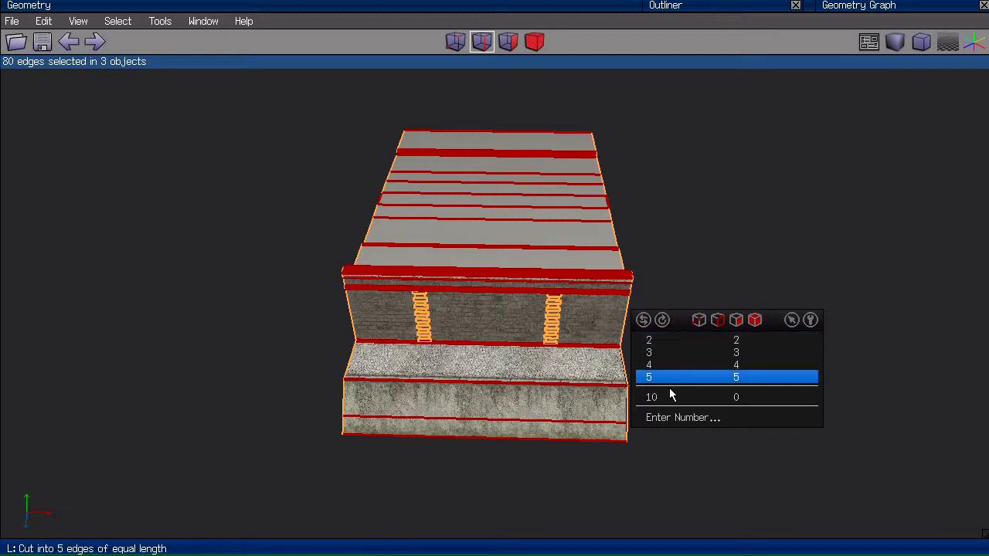
left_click(682, 418)
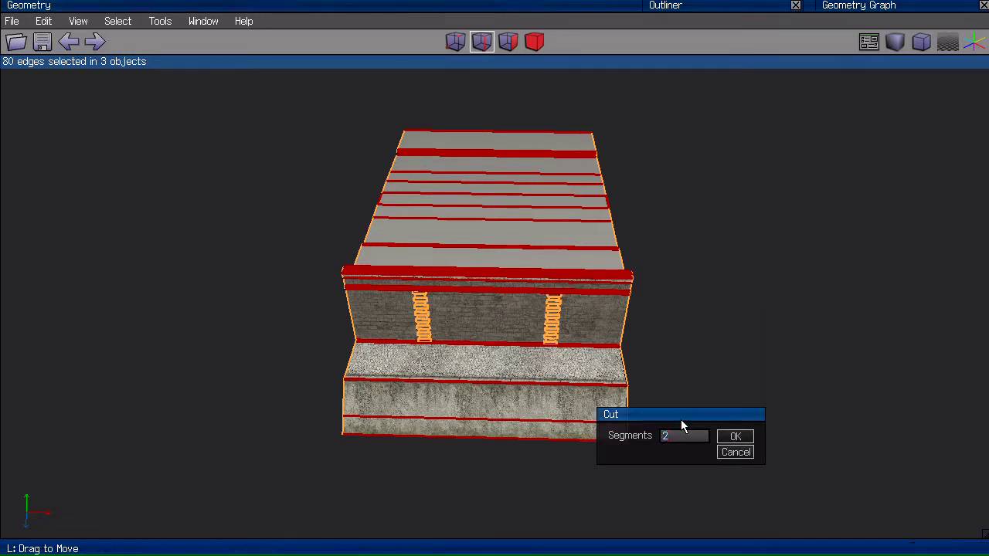
key("Return")
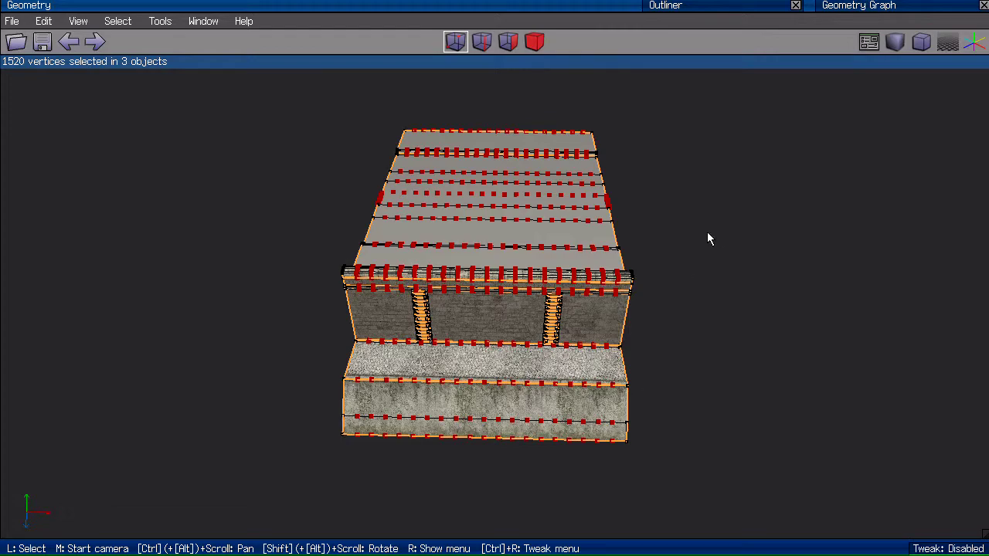
middle_click(724, 213)
left_click(761, 316)
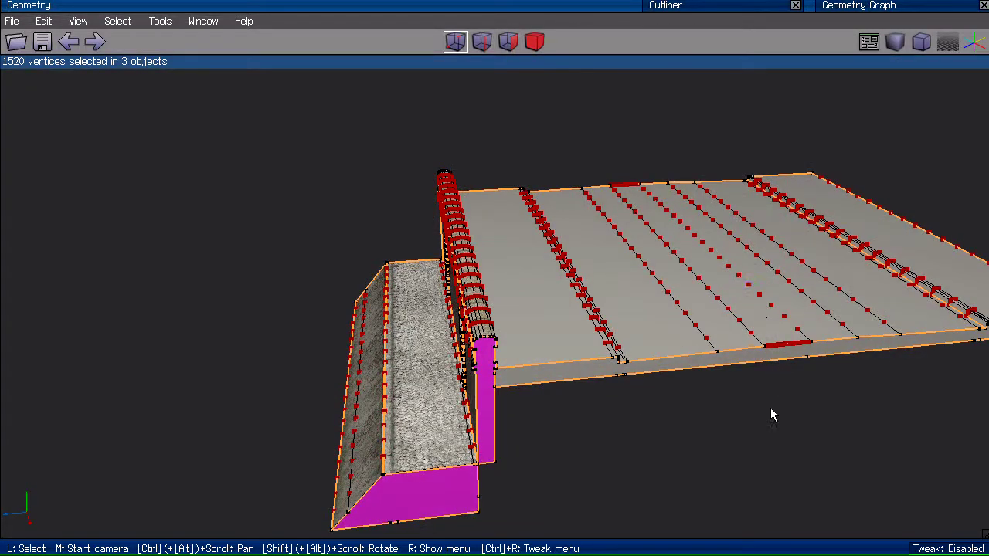
Undo the cut and deselect the stray short edges on both end faces of the street segment.
key("2")
middle_click(770, 408)
left_click(785, 306)
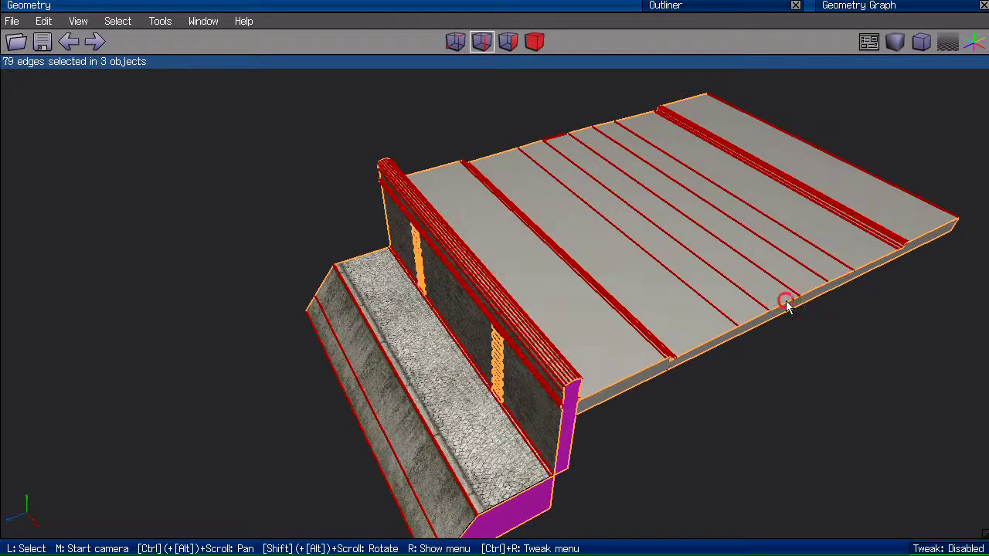
middle_click(202, 194)
left_click(202, 194)
Cut the remaining lengthwise edges into 20 segments, connect the new vertices across all three objects, and clear the selection.
key("c")
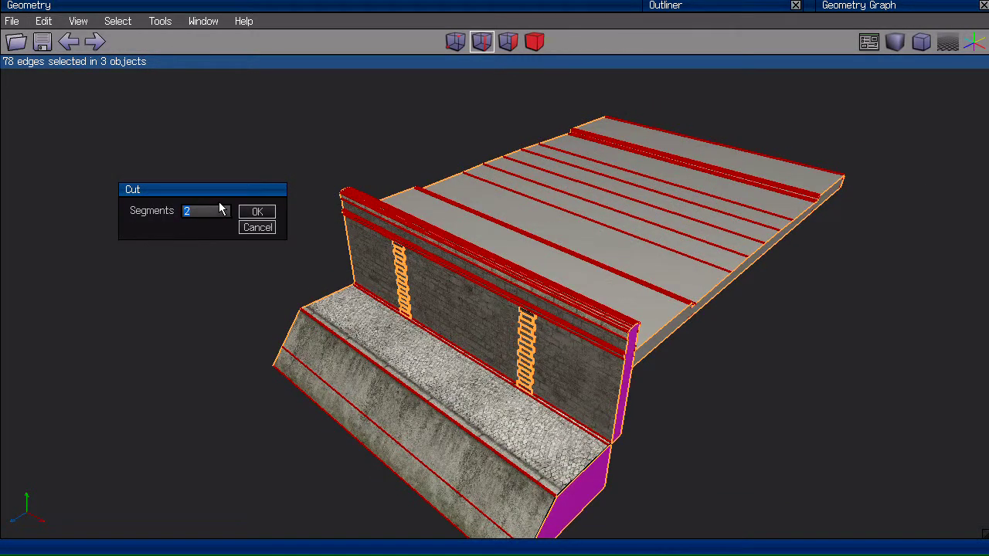
key("Return")
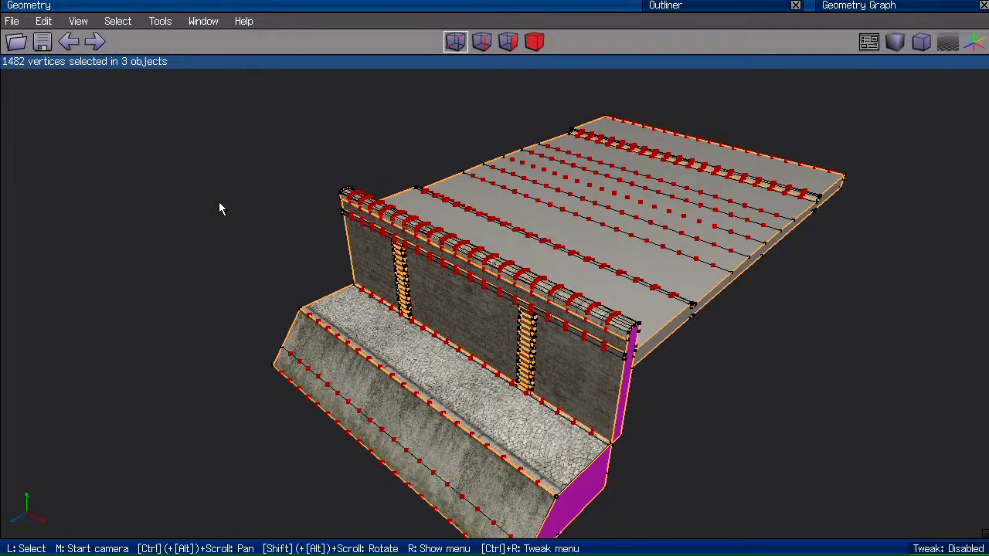
key("m")
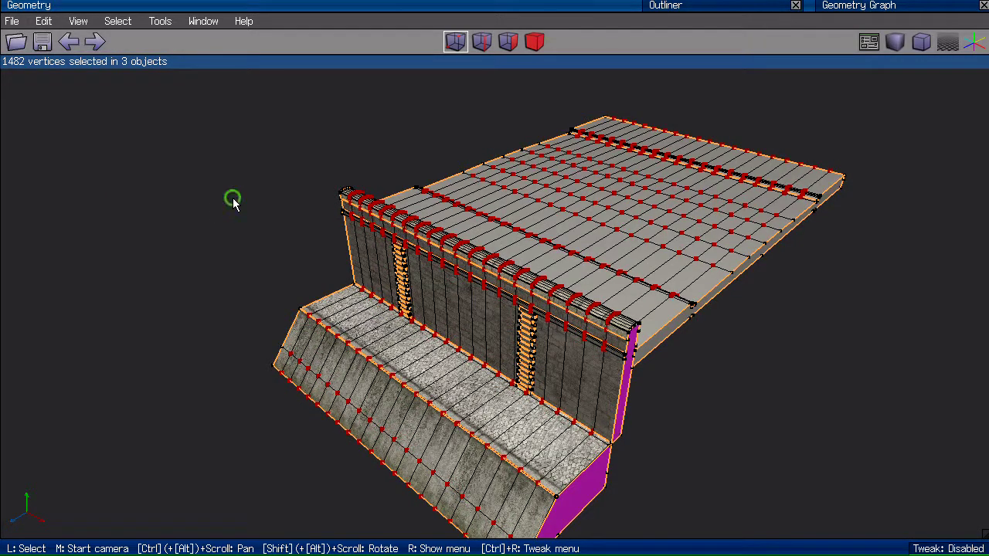
left_click(226, 200)
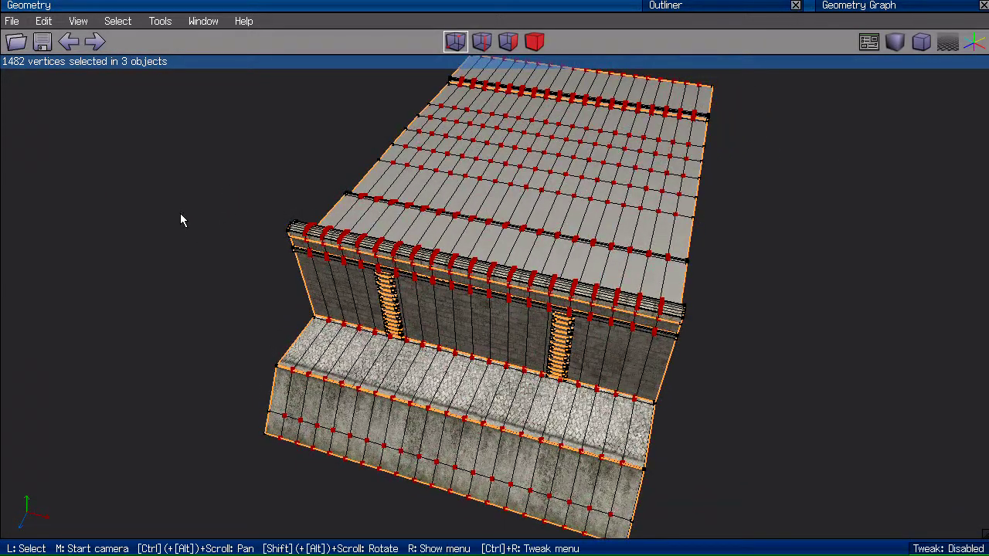
key("4")
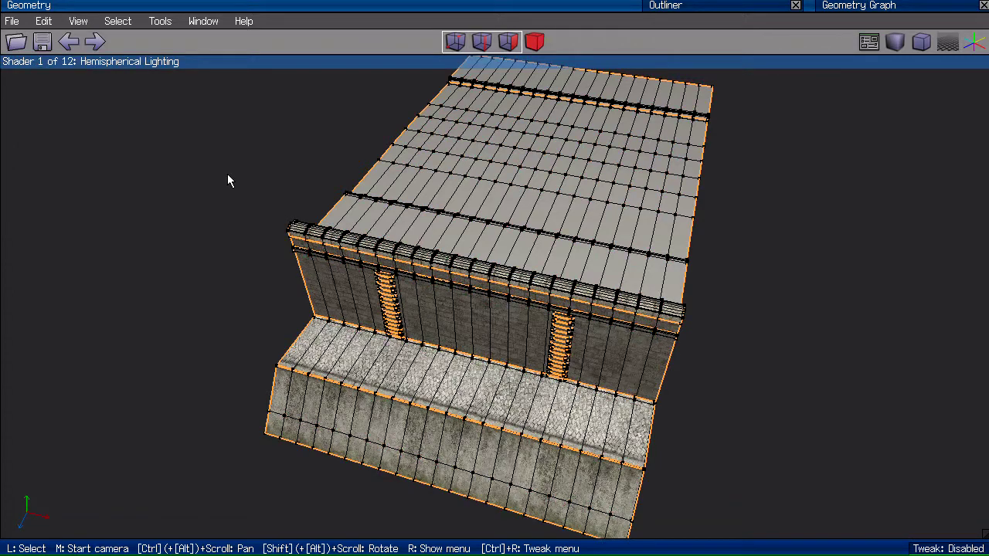